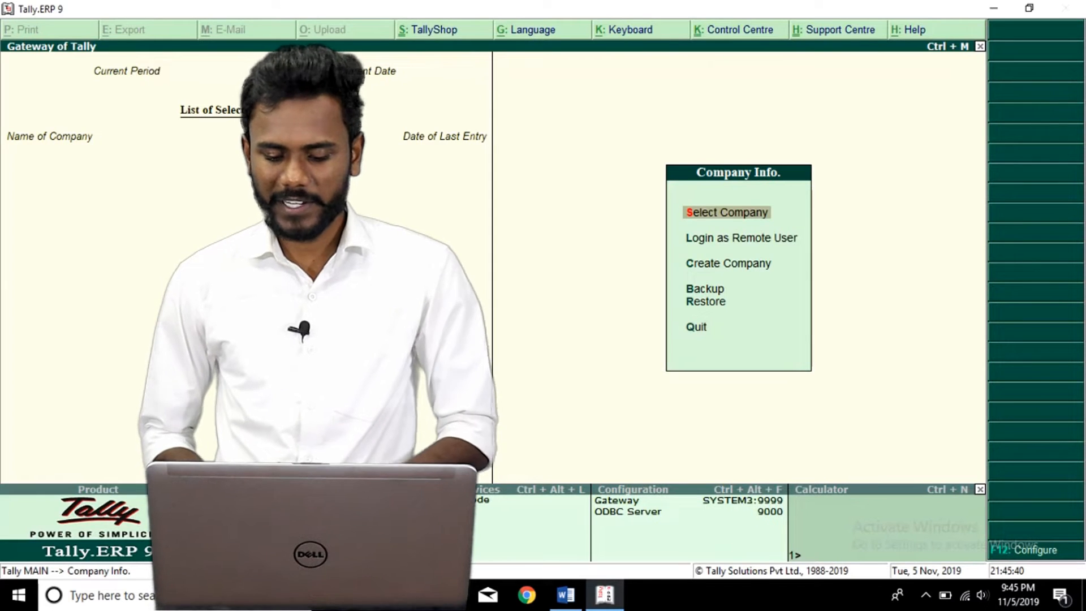
# Choose Create Company from Company Info to start a new company.
pyautogui.press('c')
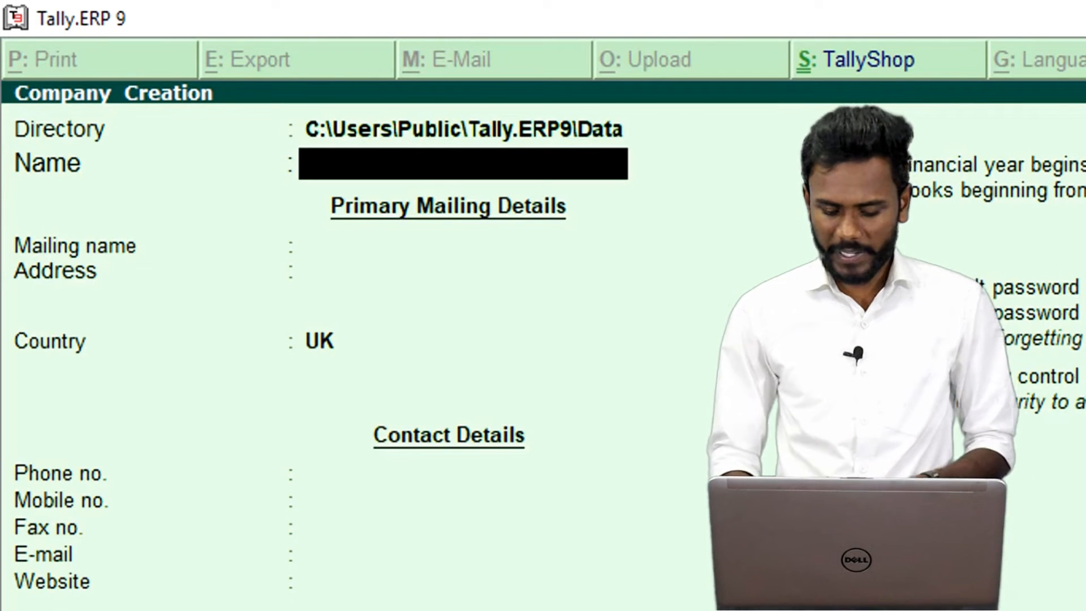
# Enter D:\ta as the directory, then discard the company form and quit Tally.
pyautogui.press('BackSpace')
pyautogui.press('BackSpace')
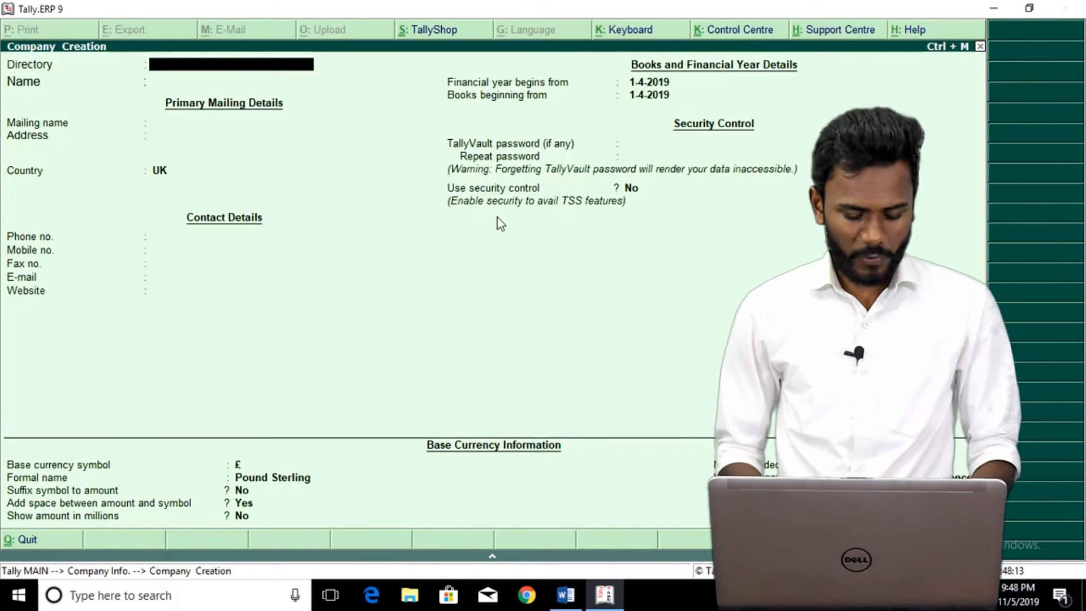
pyautogui.write('D')
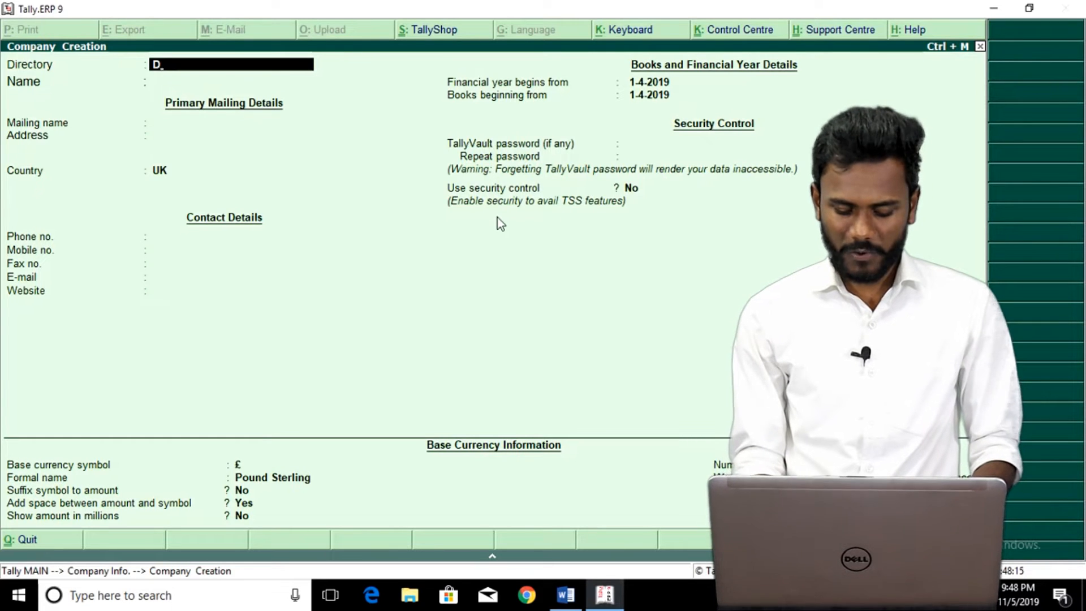
pyautogui.write(':\\t')
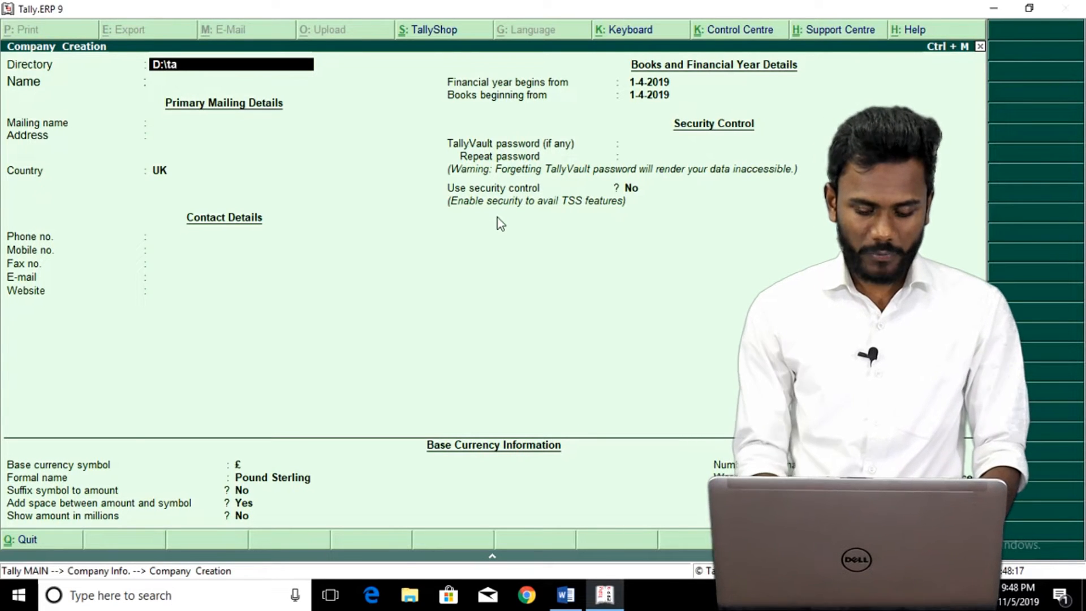
pyautogui.write('a')
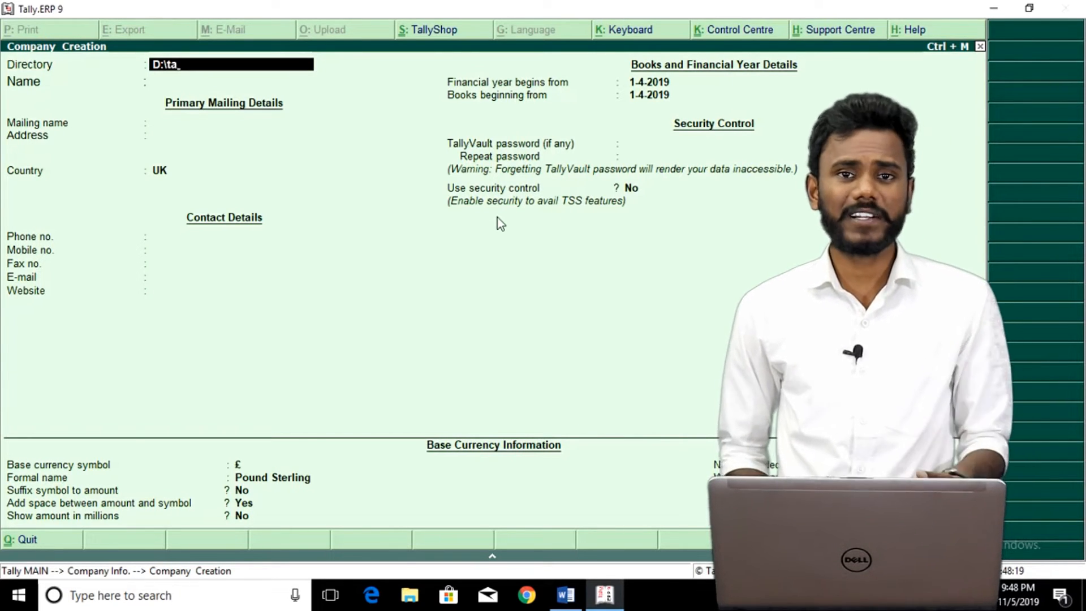
pyautogui.press('Escape')
pyautogui.press('Escape')
pyautogui.press('Escape')
pyautogui.press('Escape')
pyautogui.press('Escape')
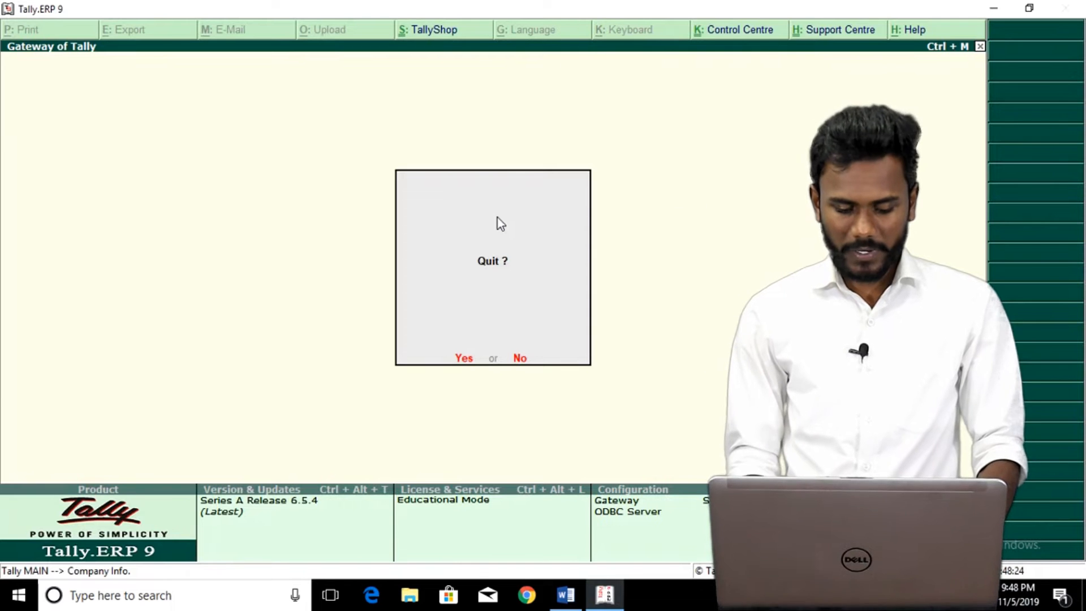
pyautogui.press('Return')
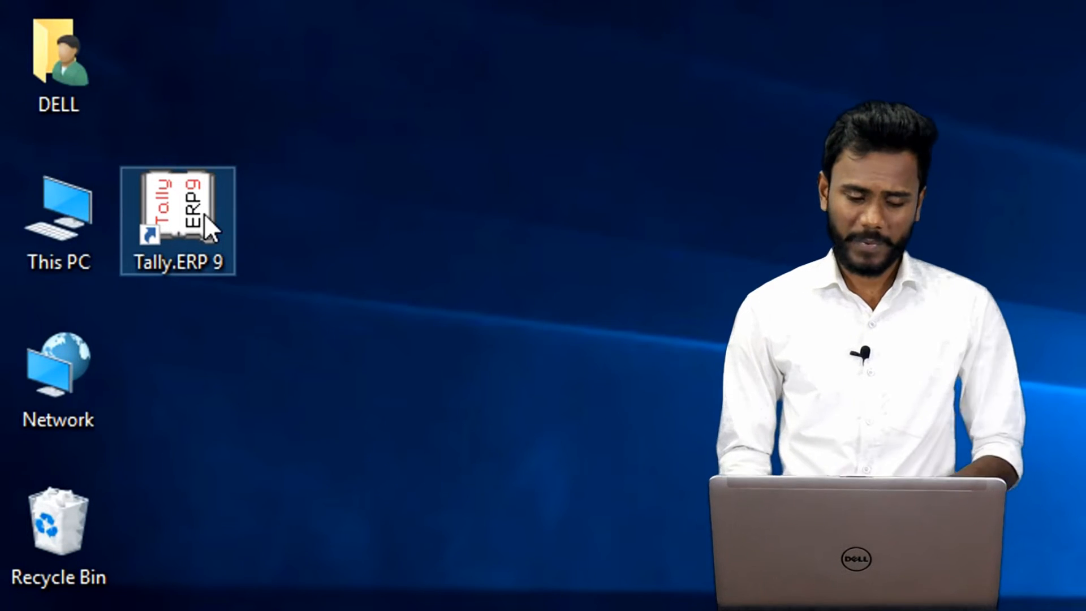
# Open Local Disk (E:) from This PC.
pyautogui.click(13, 191)
pyautogui.doubleClick(46, 208)
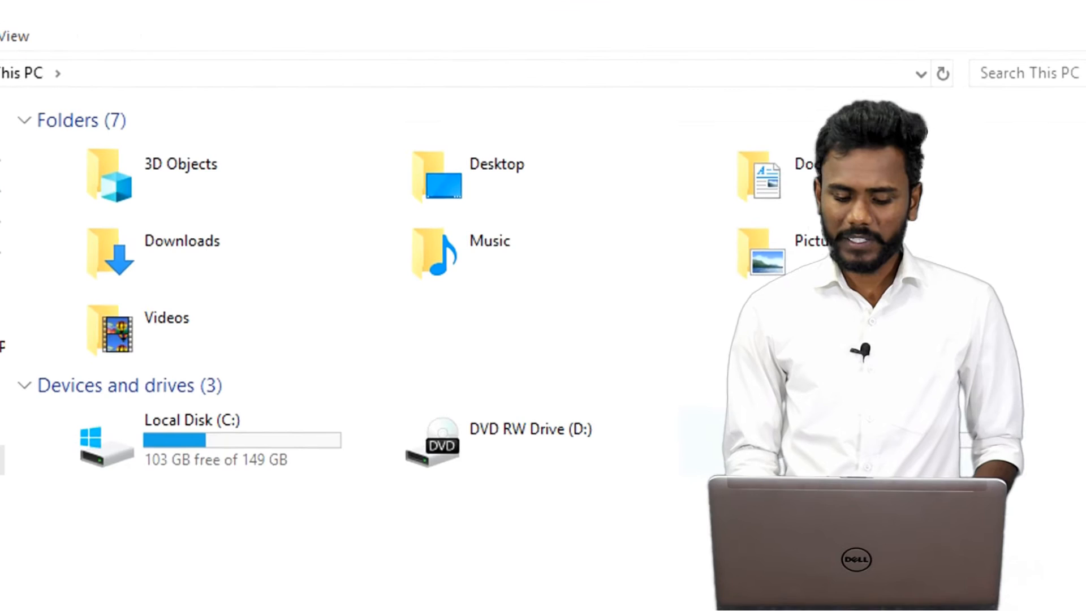
pyautogui.doubleClick(815, 442)
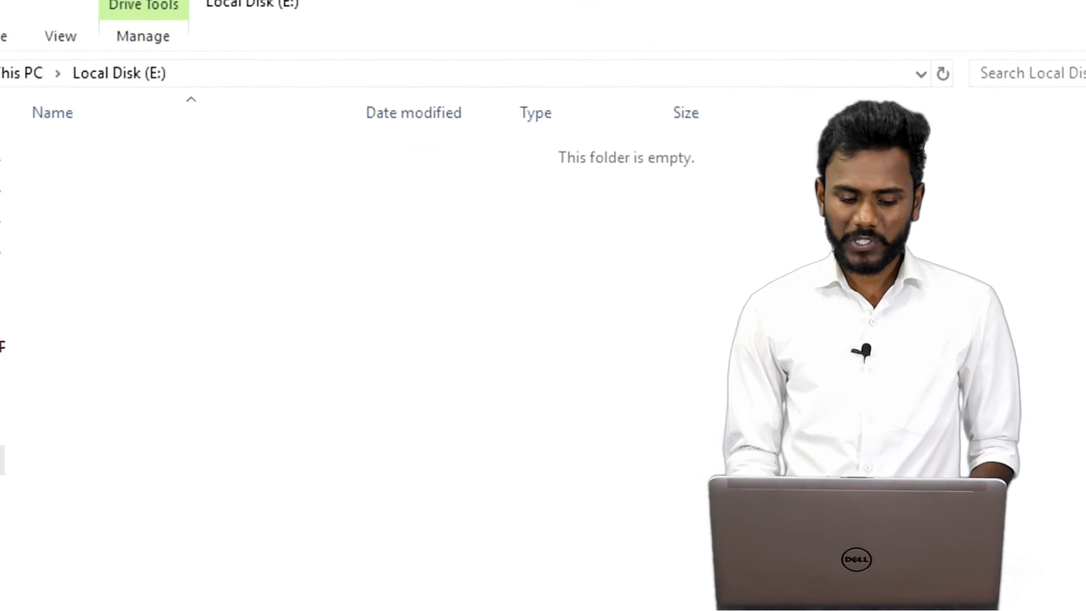
# Create a folder named TallyData on E: and open it, showing the path E:\TallyData.
pyautogui.rightClick(539, 318)
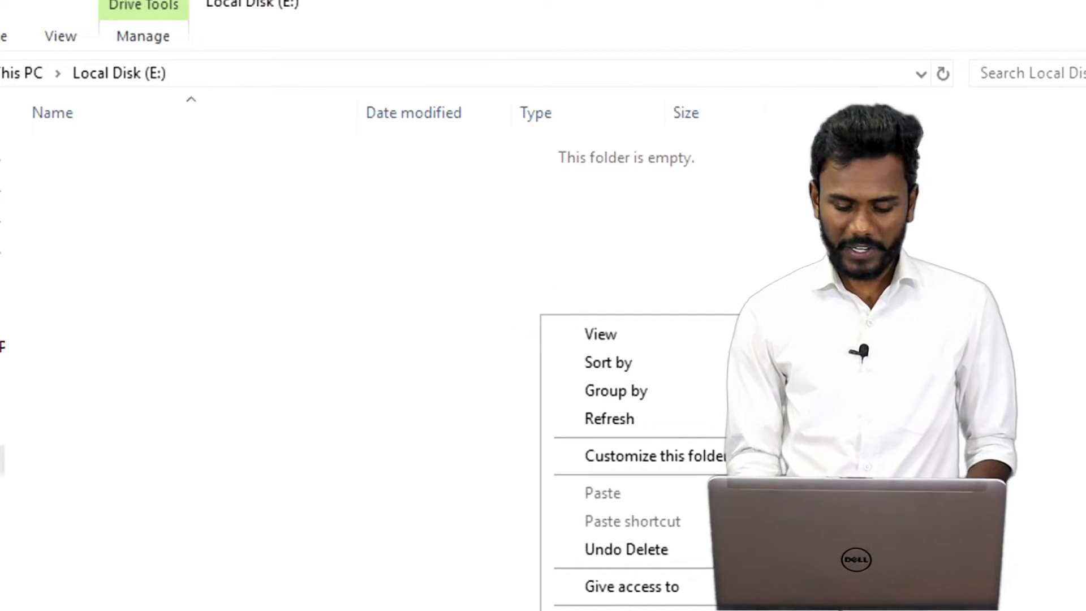
pyautogui.click(659, 603)
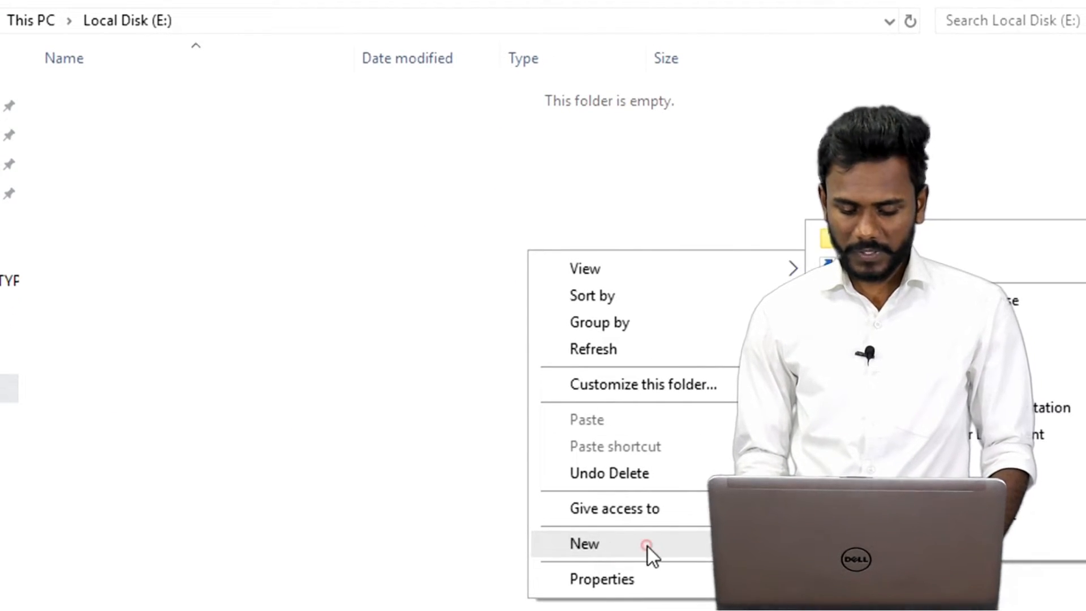
pyautogui.click(854, 238)
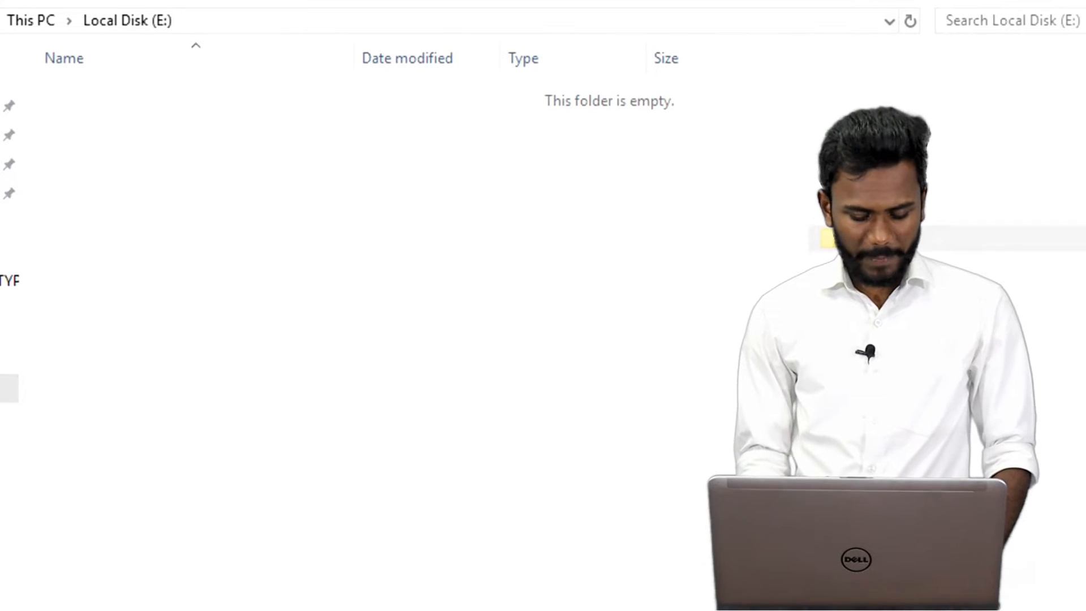
pyautogui.write('Tally')
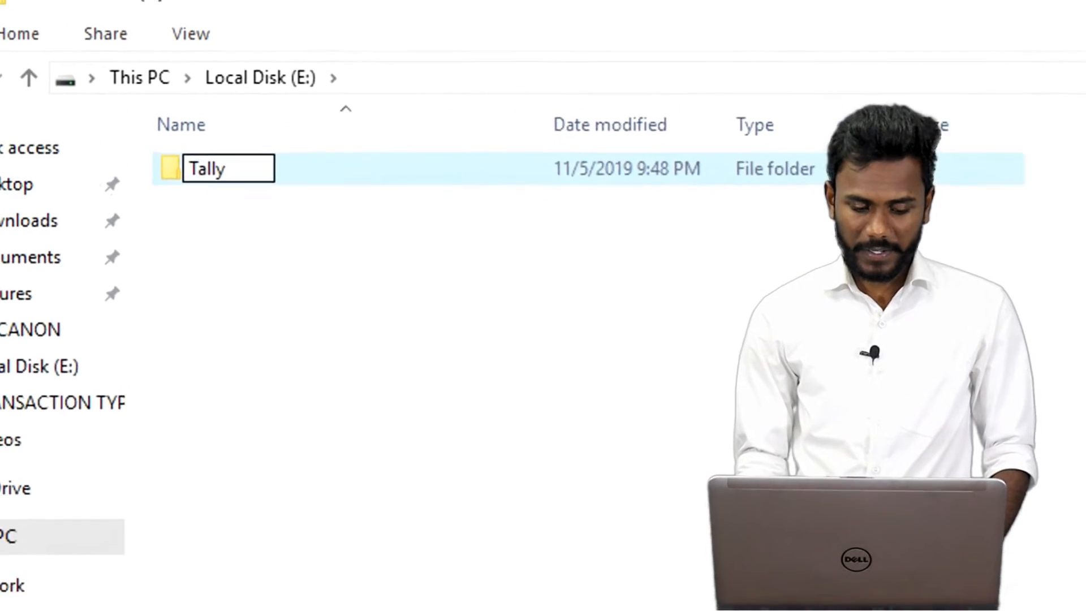
pyautogui.press('Return')
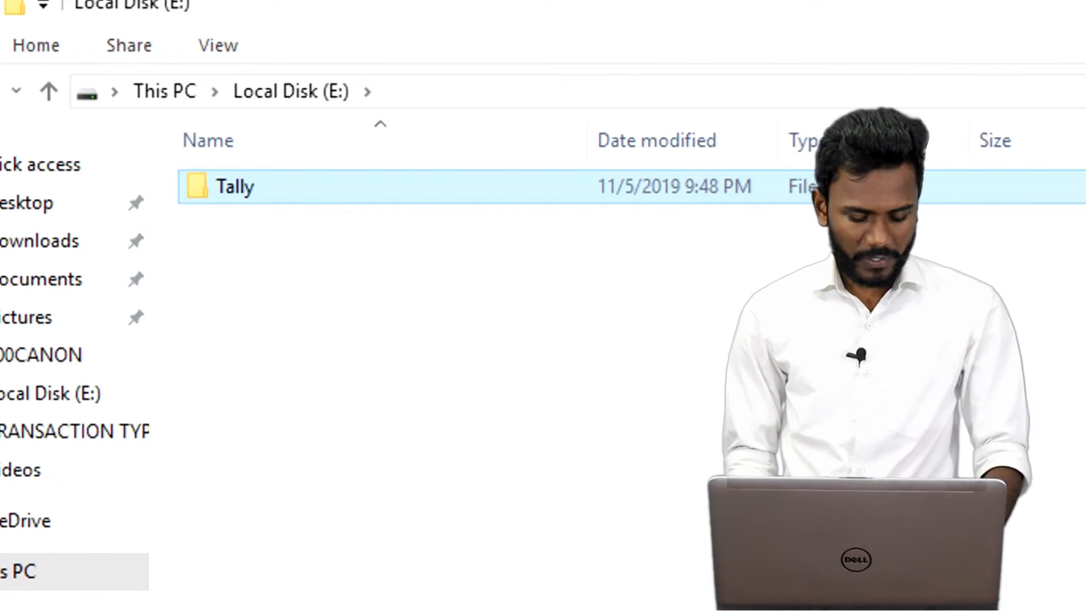
pyautogui.press('F2')
pyautogui.press('End')
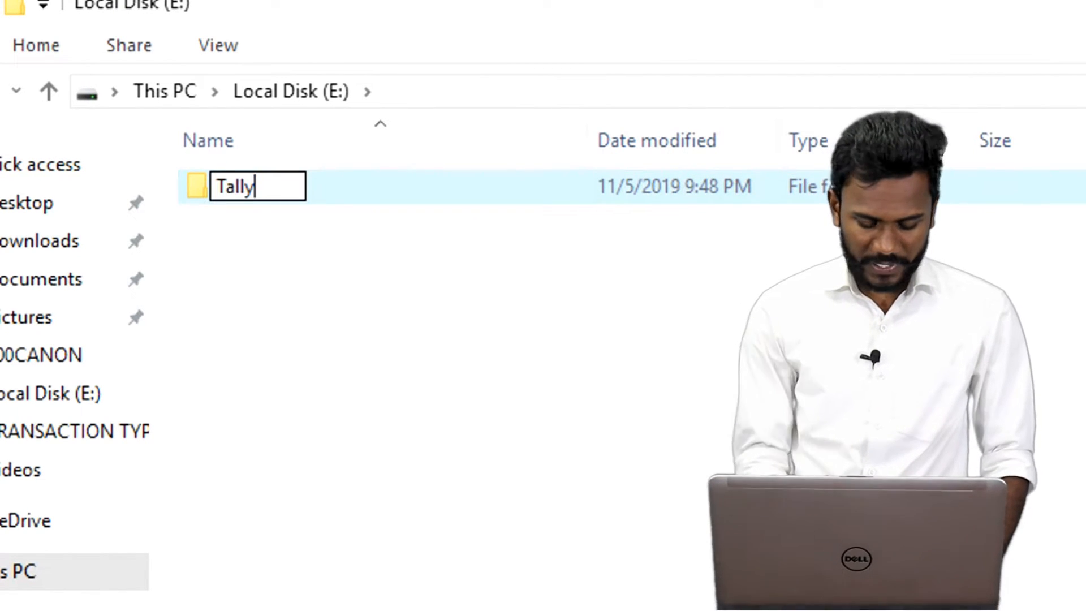
pyautogui.write('Data')
pyautogui.press('Return')
pyautogui.press('Return')
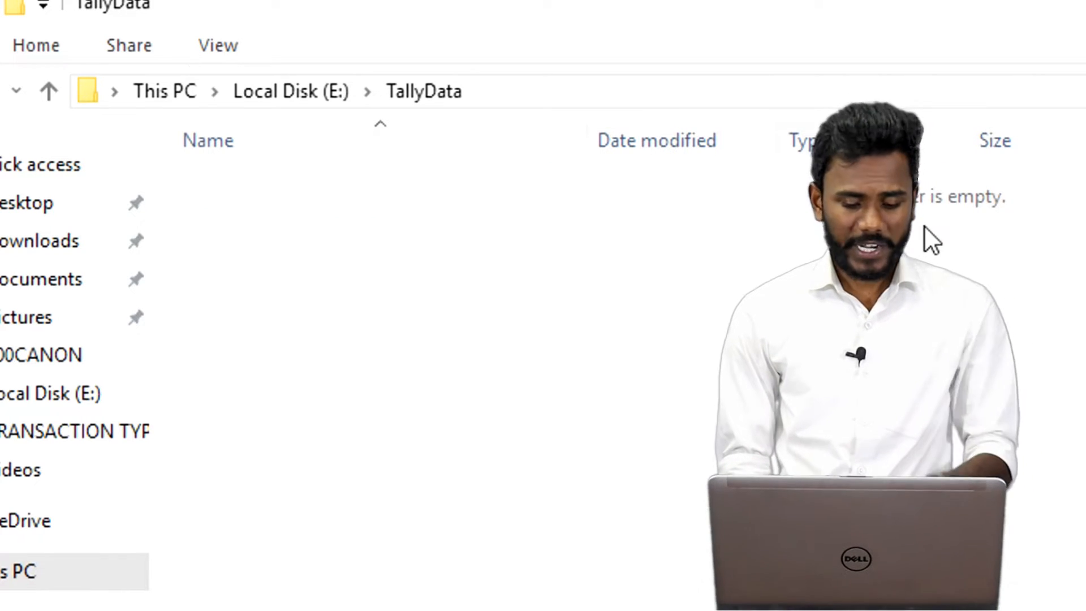
pyautogui.click(594, 84)
pyautogui.hotkey('ctrl', 'c')
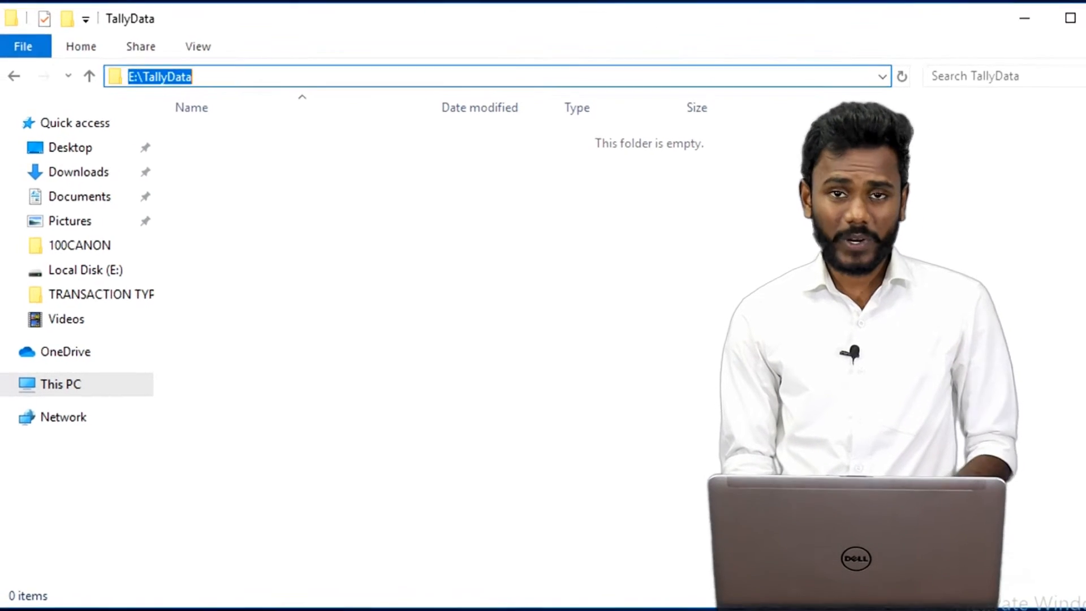
# Go to the Tally.ERP 9 install folder via its shortcut and open the tally configuration file.
pyautogui.click(1080, 29)
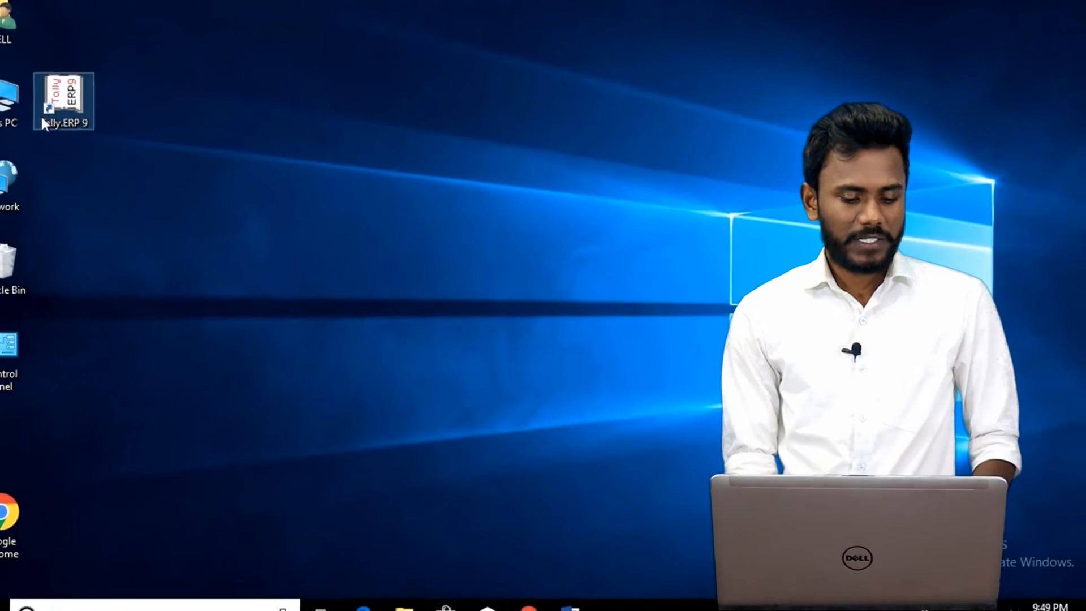
pyautogui.rightClick(64, 116)
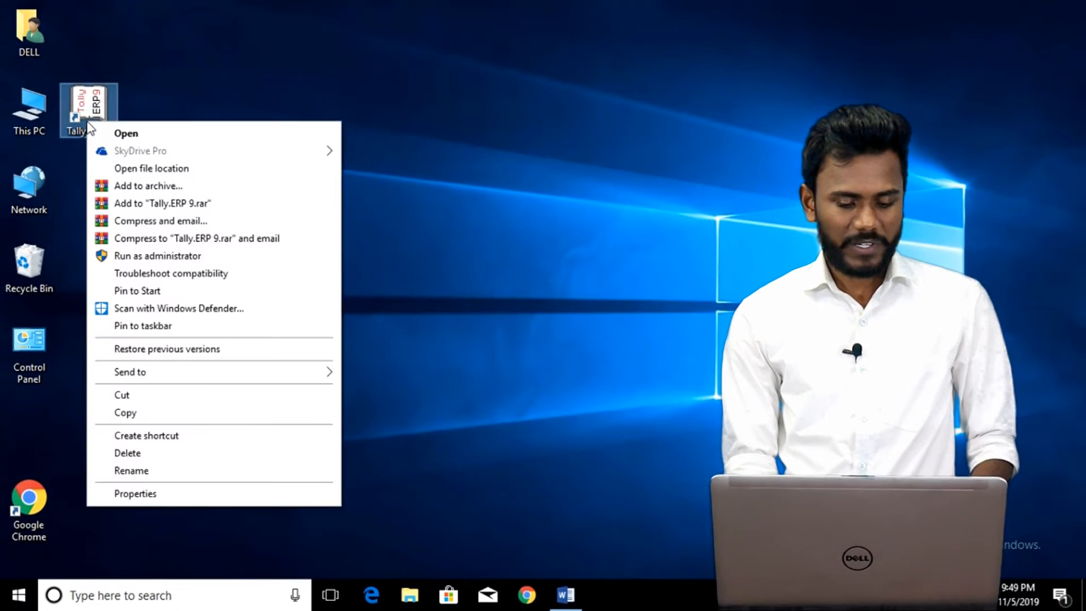
pyautogui.click(150, 168)
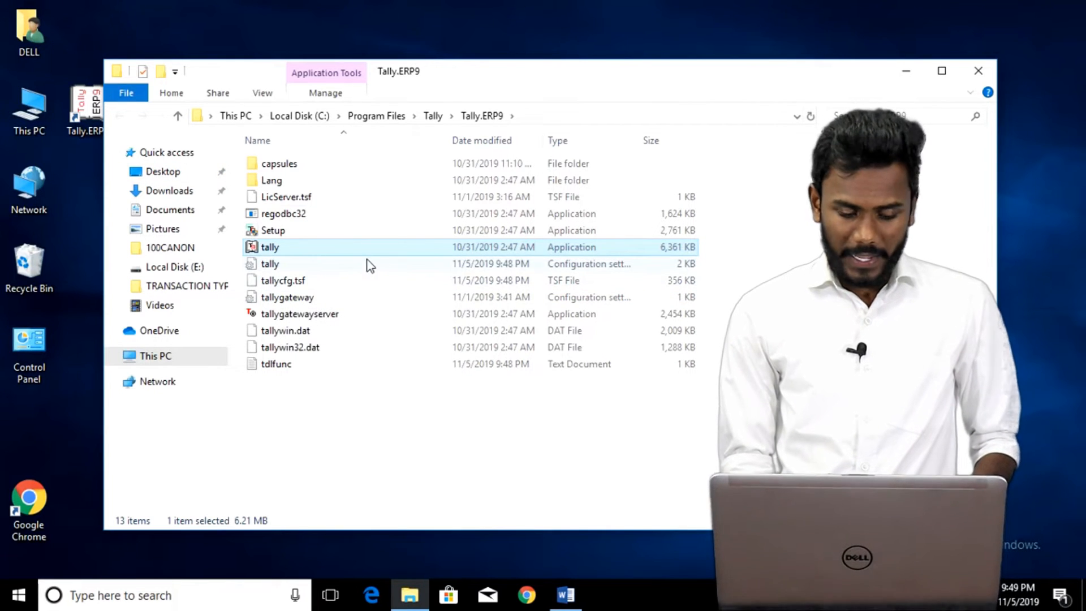
pyautogui.click(304, 264)
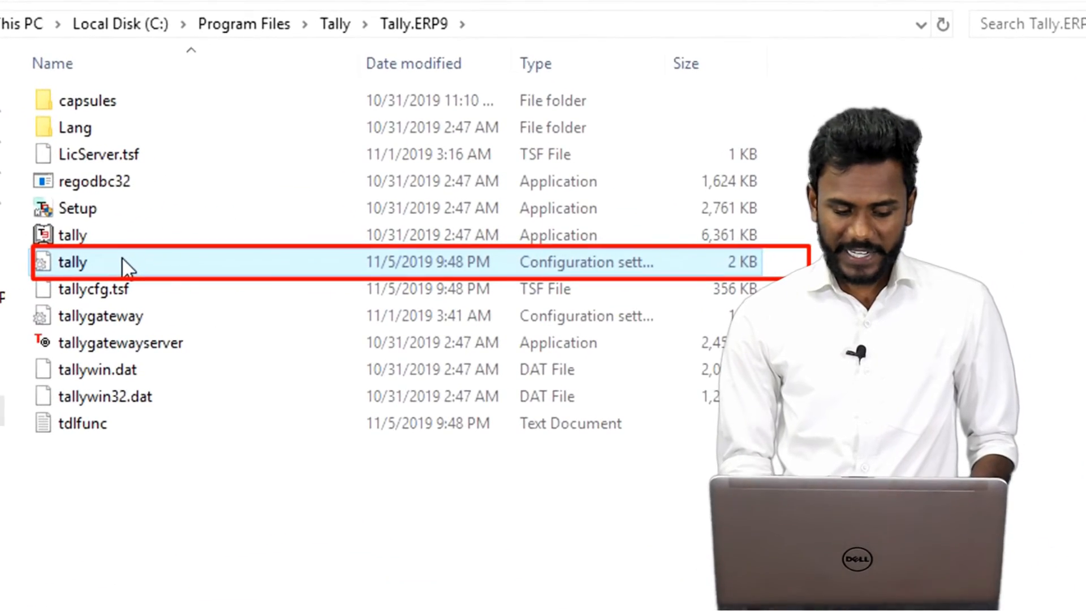
pyautogui.doubleClick(122, 263)
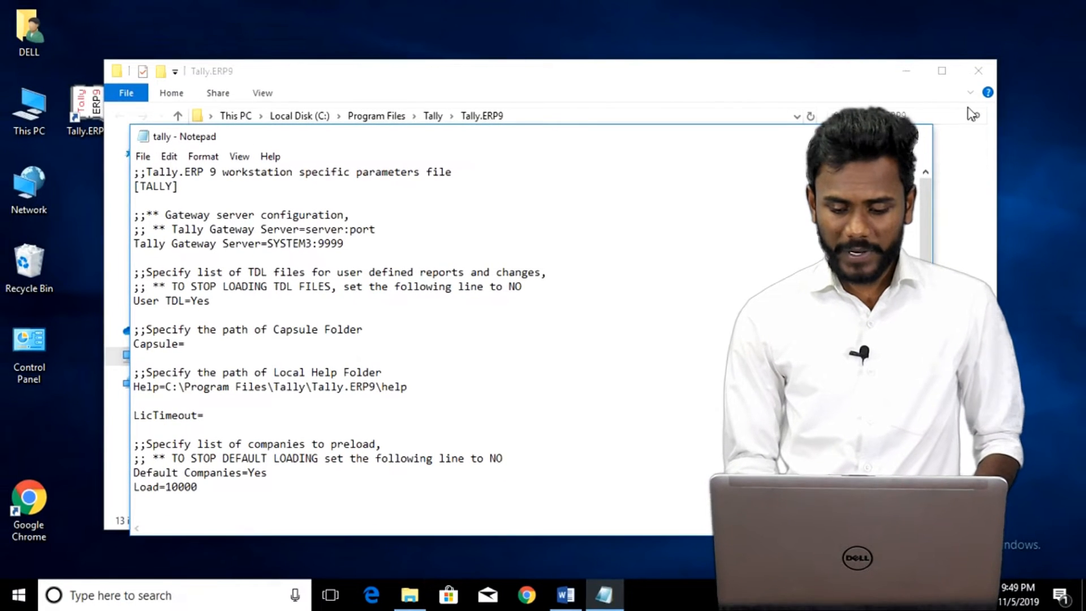
# Maximize Notepad and select the current Data path C:\Users\Public\Tally.ERP9\Data.
pyautogui.click(951, 76)
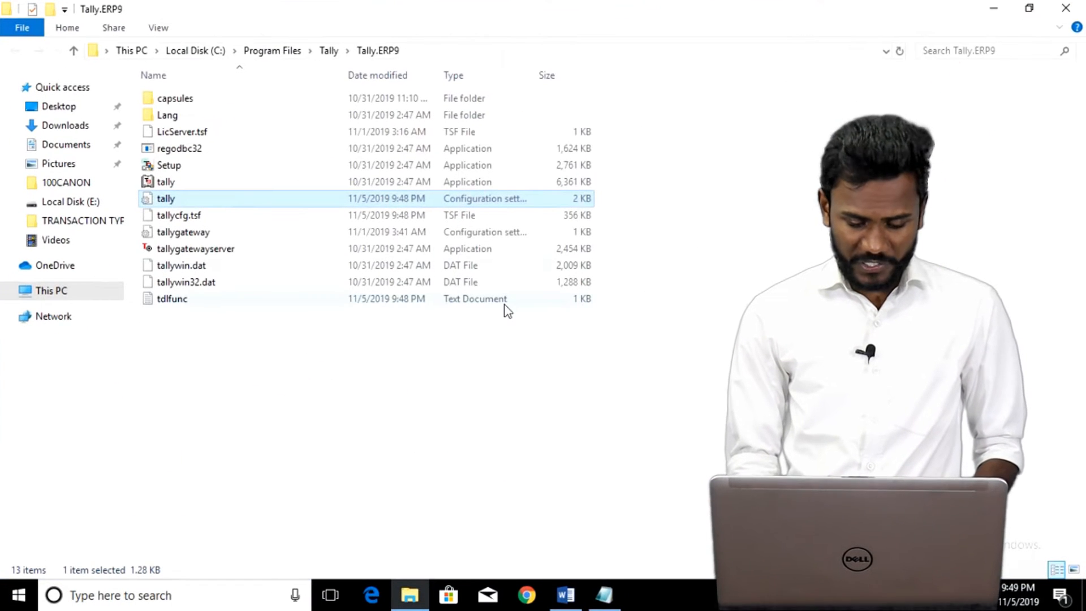
pyautogui.click(605, 595)
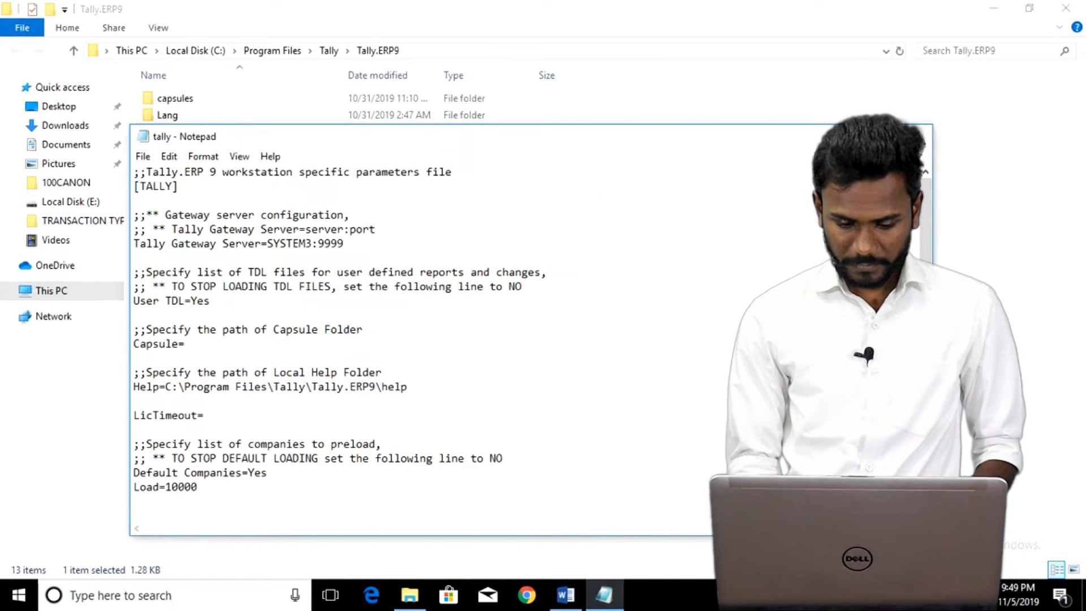
pyautogui.click(879, 136)
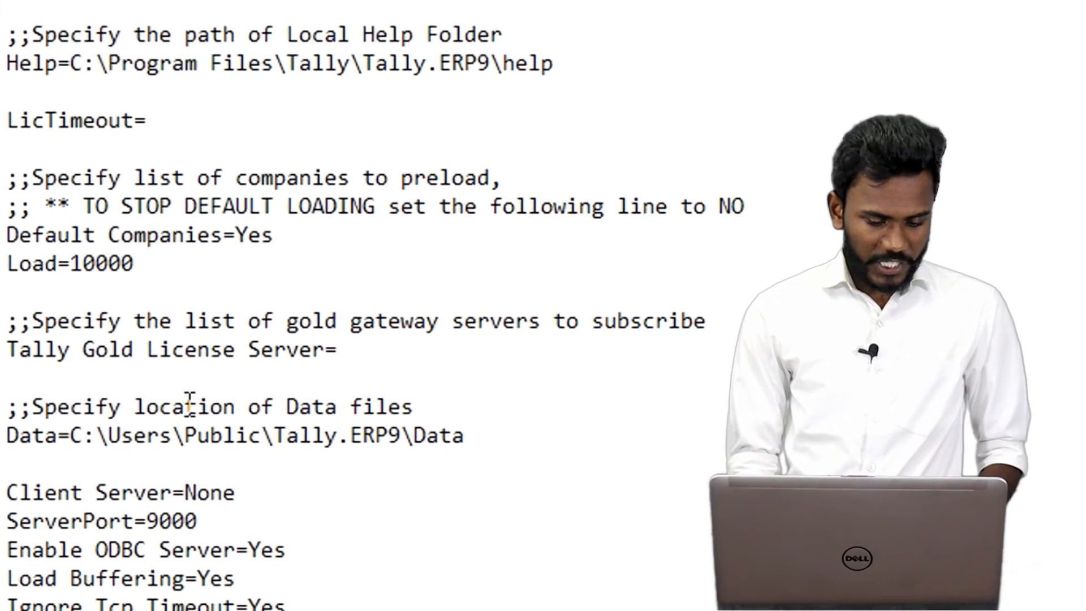
pyautogui.click(477, 438)
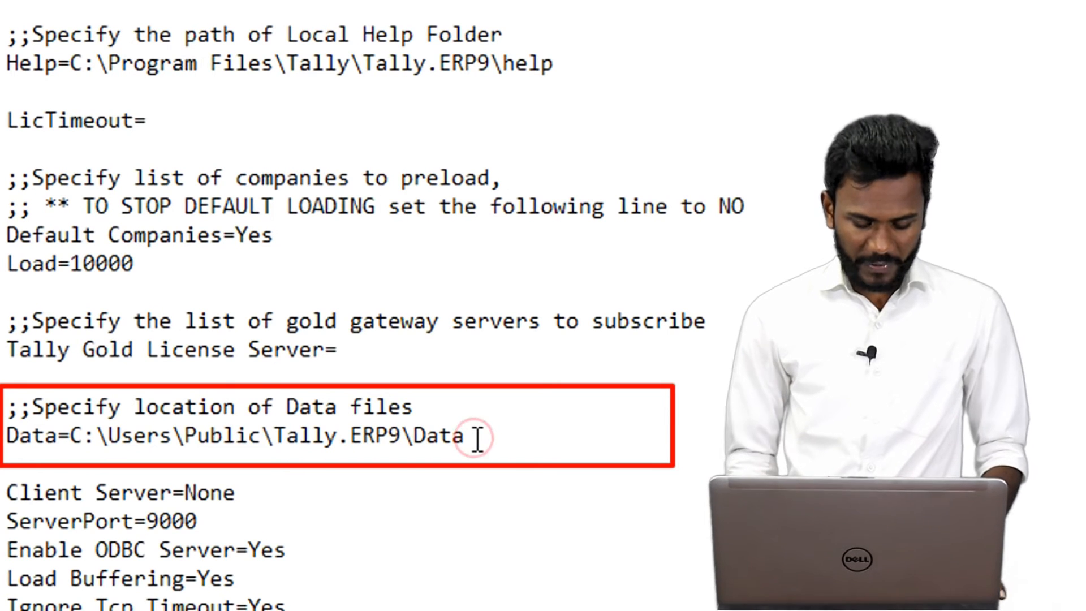
pyautogui.hotkey('shift', 'Left')
pyautogui.hotkey('shift', 'Left')
pyautogui.hotkey('shift', 'Left')
pyautogui.hotkey('shift', 'Left')
pyautogui.hotkey('shift', 'Left')
pyautogui.hotkey('shift', 'Left')
pyautogui.hotkey('shift', 'Left')
pyautogui.hotkey('shift', 'Left')
pyautogui.hotkey('shift', 'Left')
pyautogui.hotkey('shift', 'Left')
pyautogui.hotkey('shift', 'Left')
pyautogui.hotkey('shift', 'Left')
pyautogui.hotkey('shift', 'Left')
pyautogui.hotkey('shift', 'Left')
pyautogui.hotkey('shift', 'Left')
pyautogui.hotkey('shift', 'Left')
pyautogui.hotkey('shift', 'Left')
pyautogui.hotkey('shift', 'Left')
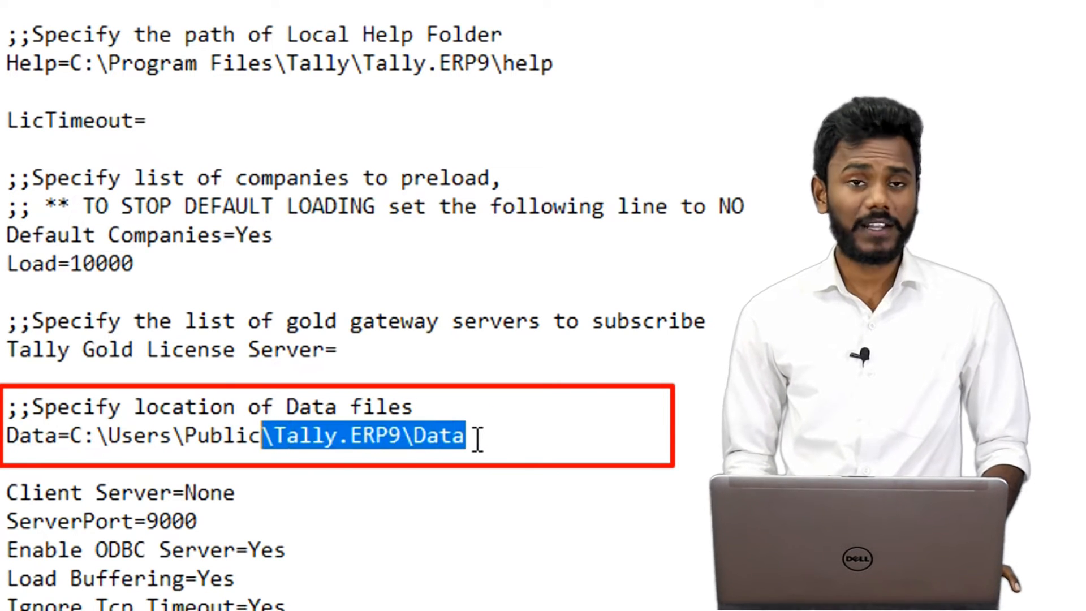
pyautogui.hotkey('shift', 'Left')
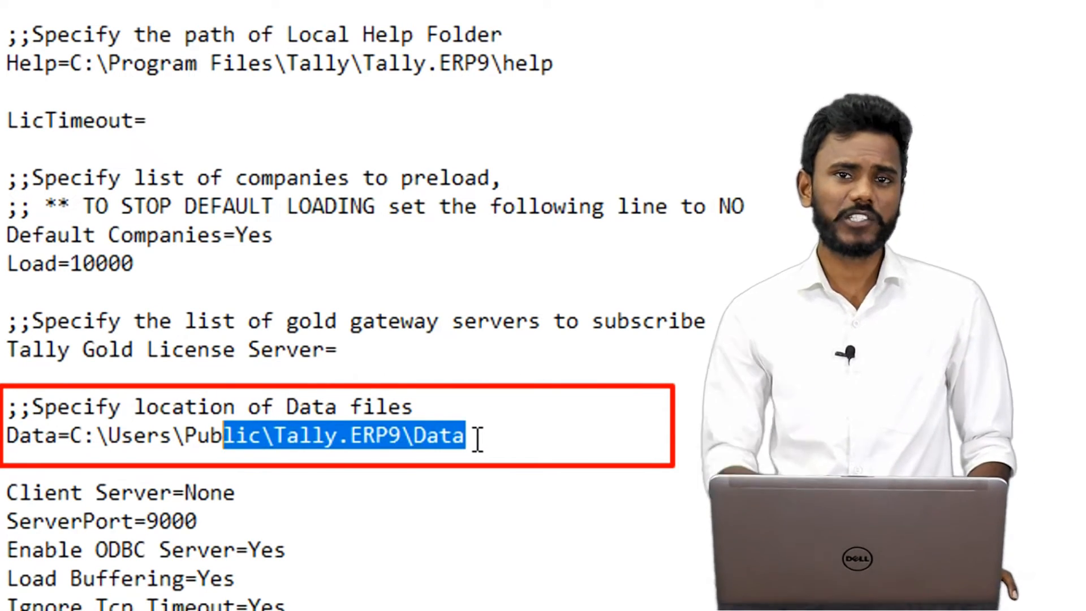
pyautogui.hotkey('shift', 'Left')
pyautogui.hotkey('shift', 'Left')
pyautogui.hotkey('shift', 'Left')
pyautogui.hotkey('shift', 'Left')
pyautogui.hotkey('shift', 'Left')
pyautogui.hotkey('shift', 'Left')
pyautogui.hotkey('shift', 'Left')
pyautogui.hotkey('shift', 'Left')
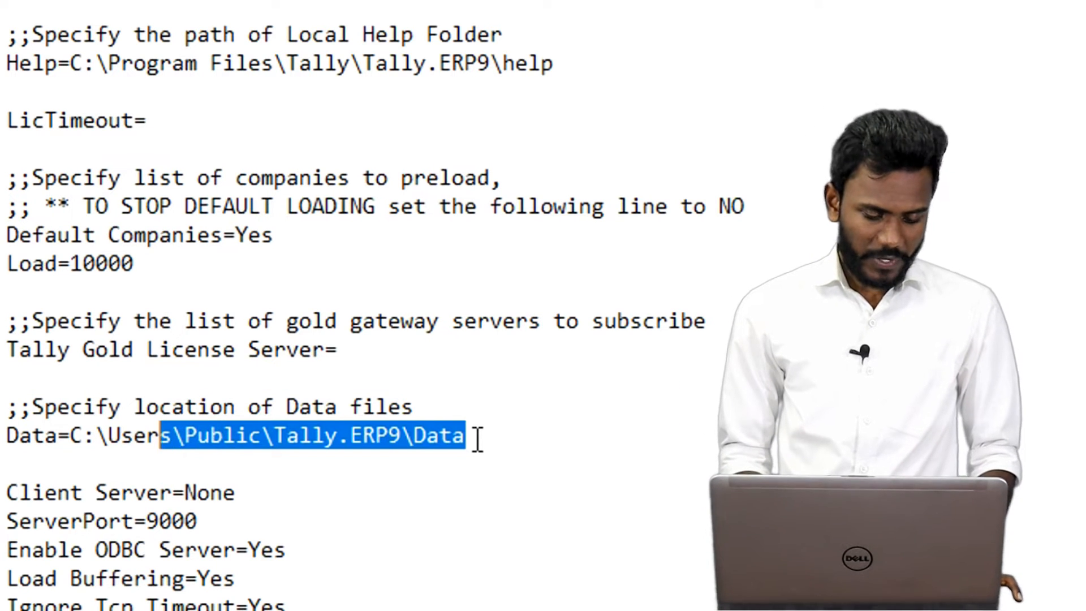
pyautogui.hotkey('shift', 'Left')
pyautogui.hotkey('shift', 'Left')
pyautogui.hotkey('shift', 'Left')
pyautogui.hotkey('shift', 'Left')
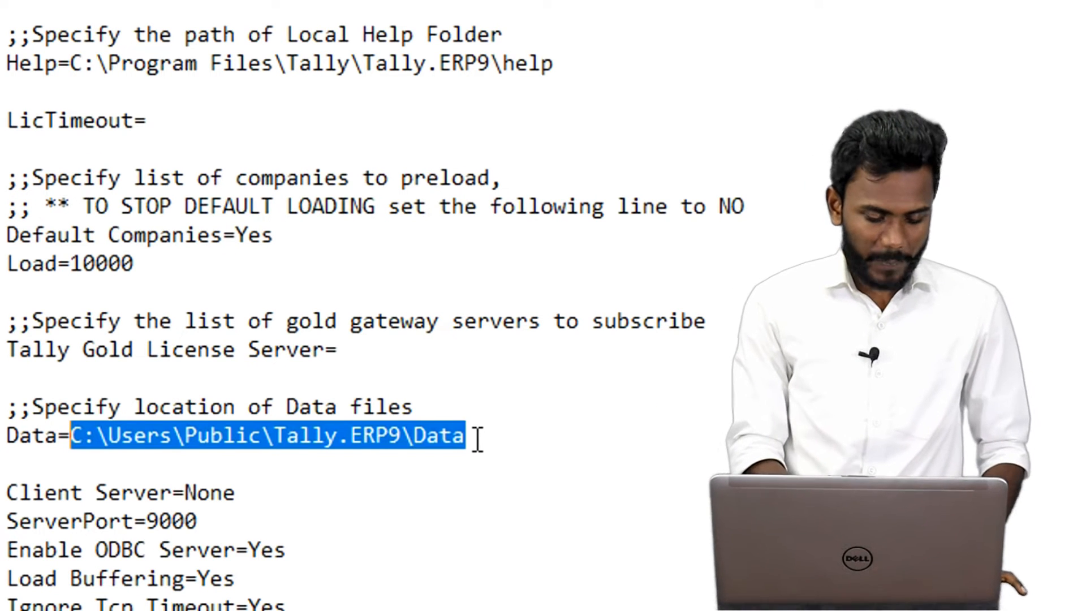
# Replace the Data path with E:\TallyData and save tally.ini on closing.
pyautogui.hotkey('ctrl', 'v')
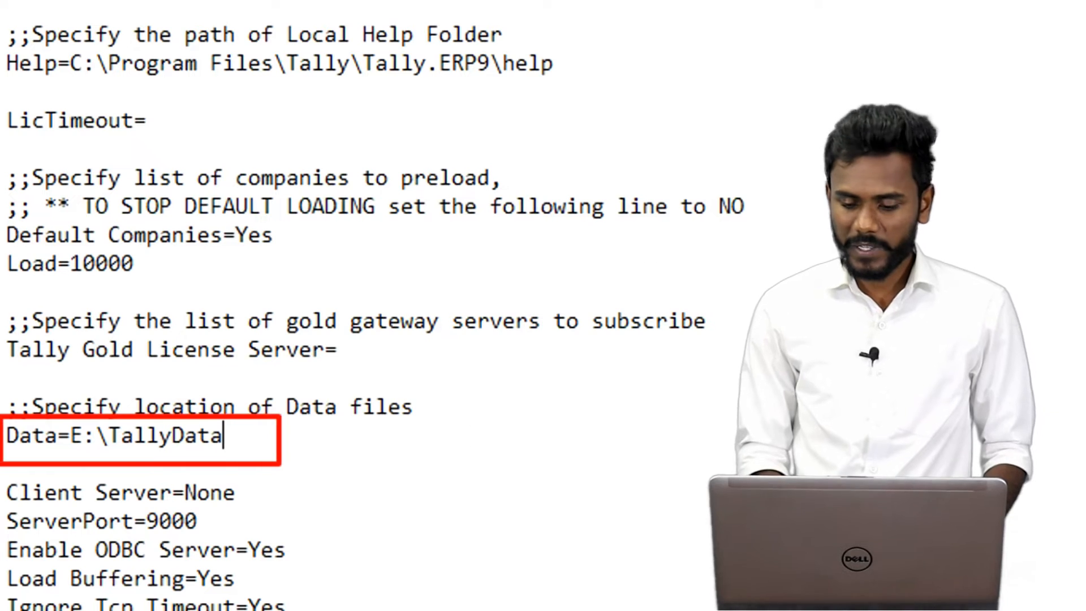
pyautogui.click(1066, 8)
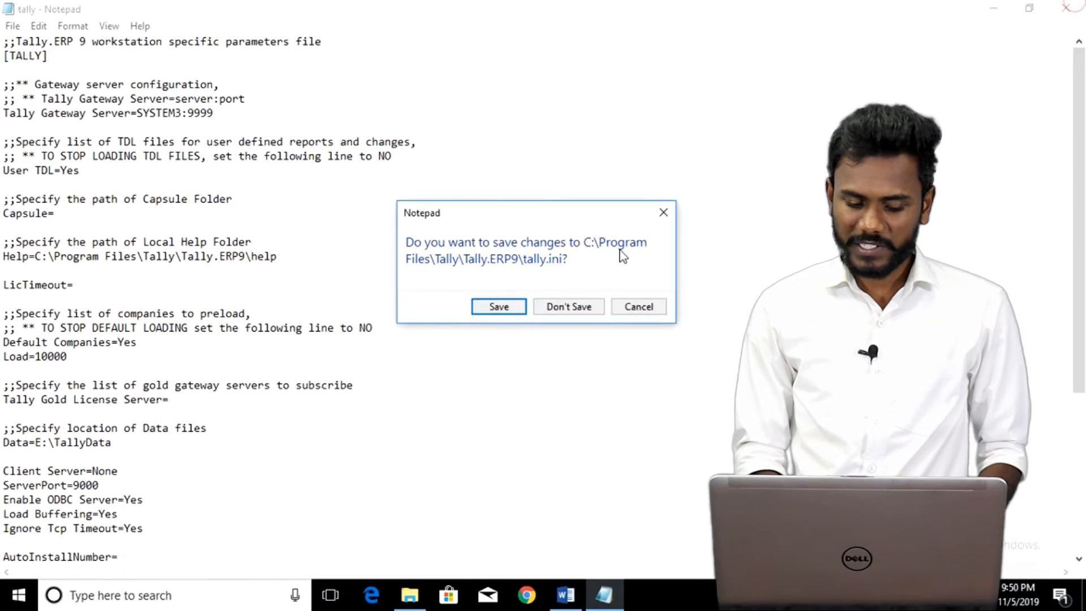
pyautogui.click(481, 308)
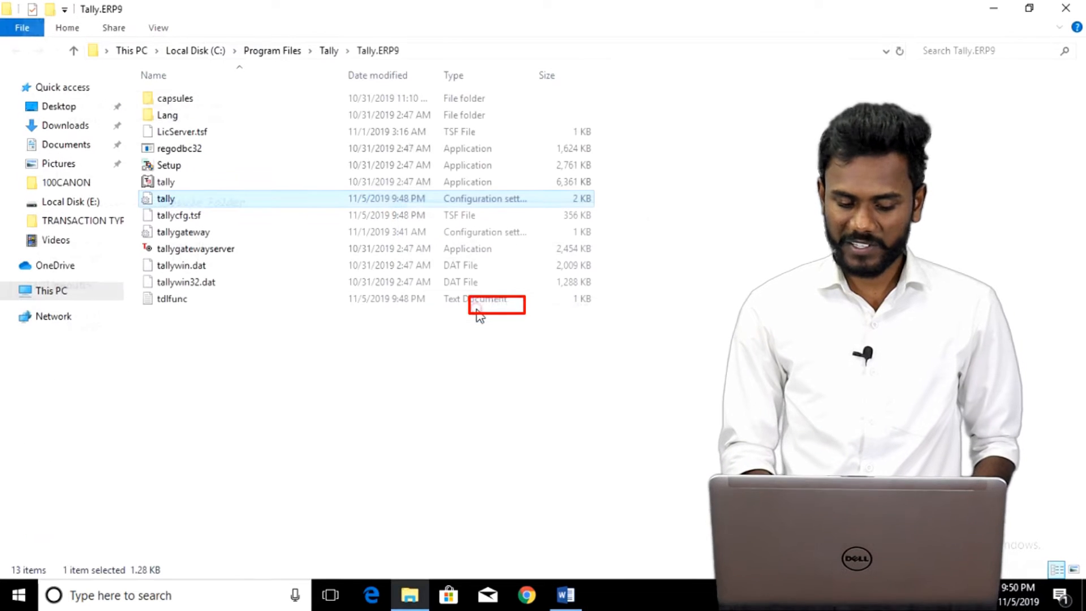
# Close File Explorer, refresh the desktop and relaunch Tally.ERP 9 from its icon.
pyautogui.click(1074, 9)
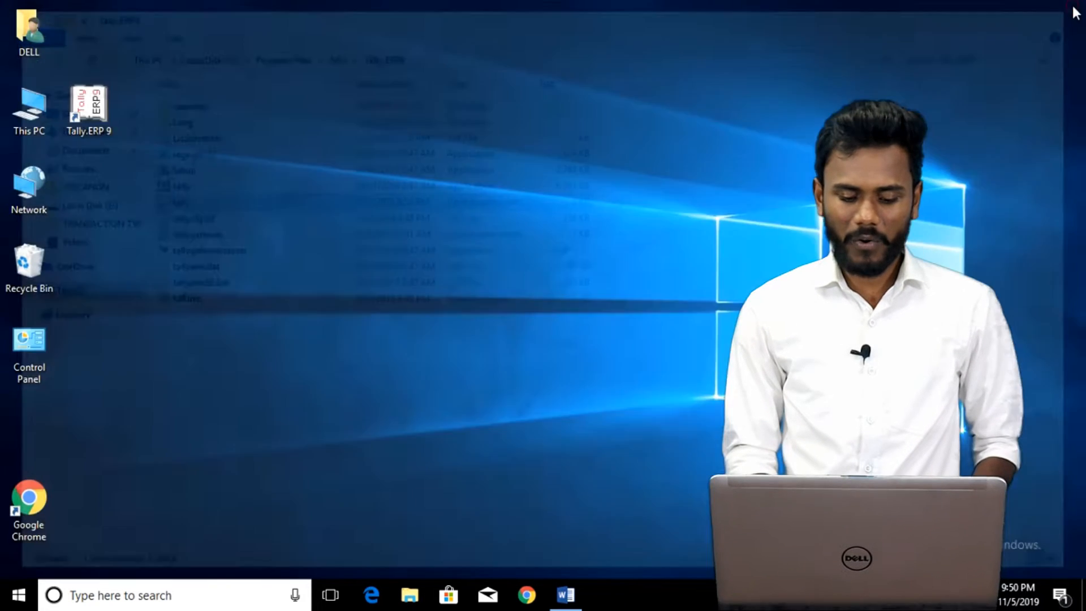
pyautogui.rightClick(489, 179)
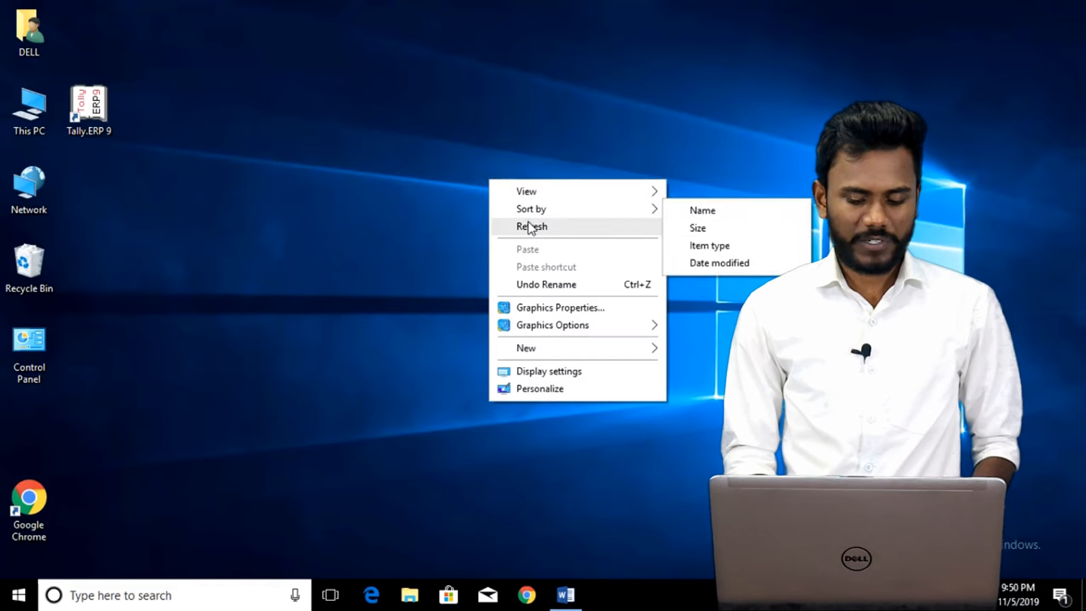
pyautogui.click(528, 225)
pyautogui.doubleClick(87, 129)
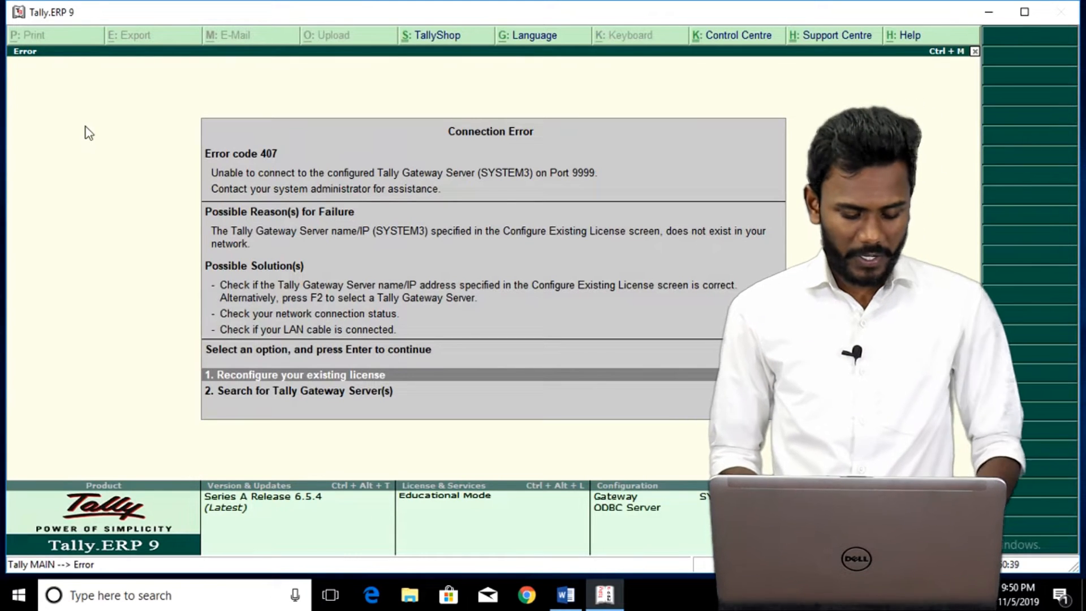
# Dismiss the gateway error, work in Educational Mode and choose Create Company.
pyautogui.press('Escape')
pyautogui.press('Down')
pyautogui.press('Down')
pyautogui.press('Down')
pyautogui.press('Down')
pyautogui.press('Down')
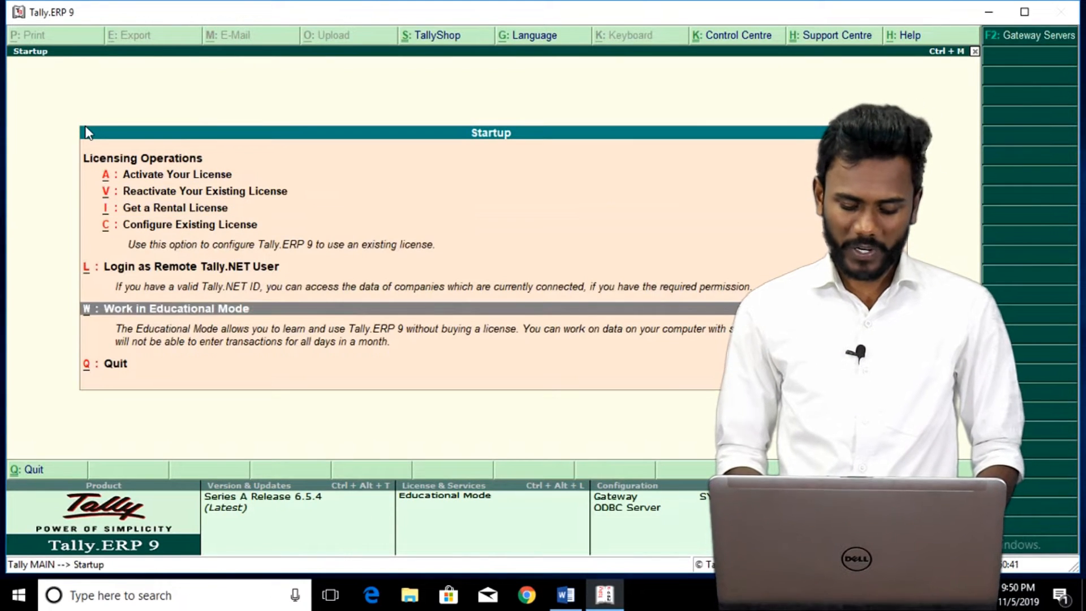
pyautogui.press('Return')
pyautogui.press('Down')
pyautogui.press('Down')
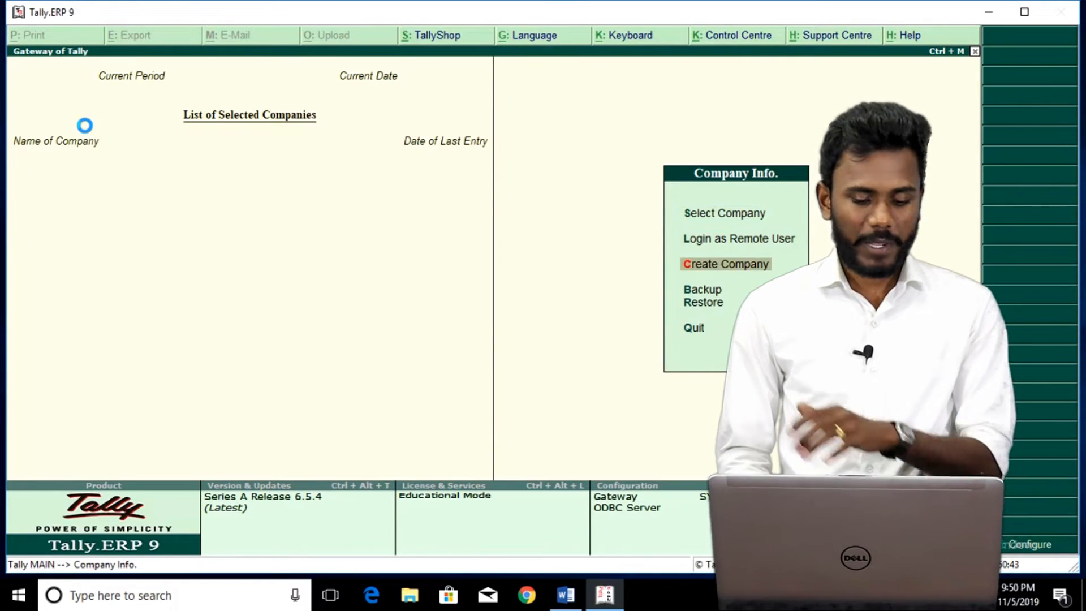
pyautogui.press('Return')
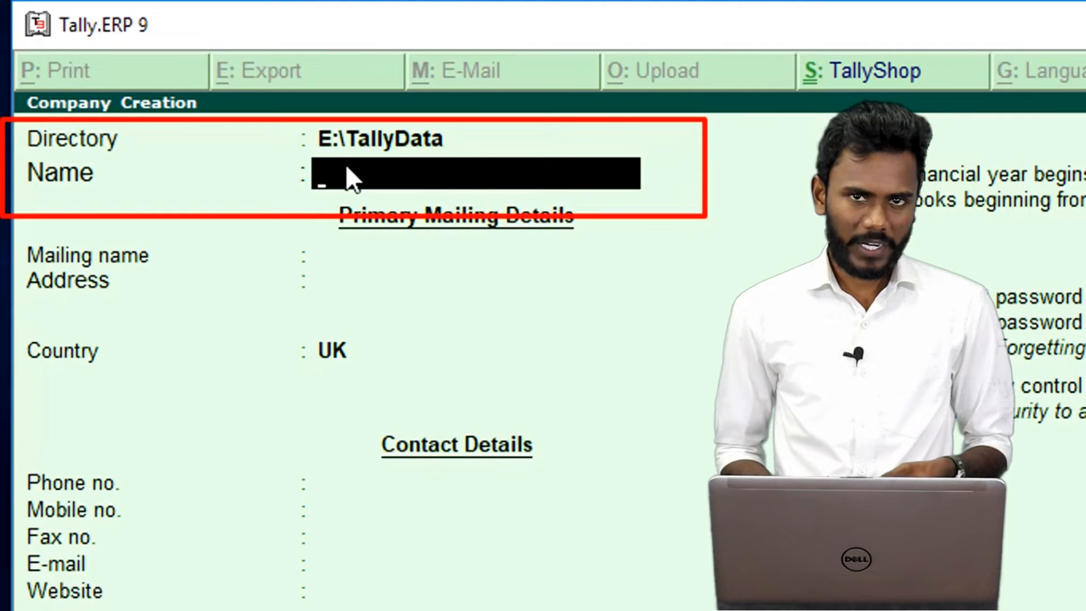
# Keep the E:\TallyData directory and enter the company name Tally Education.
pyautogui.press('BackSpace')
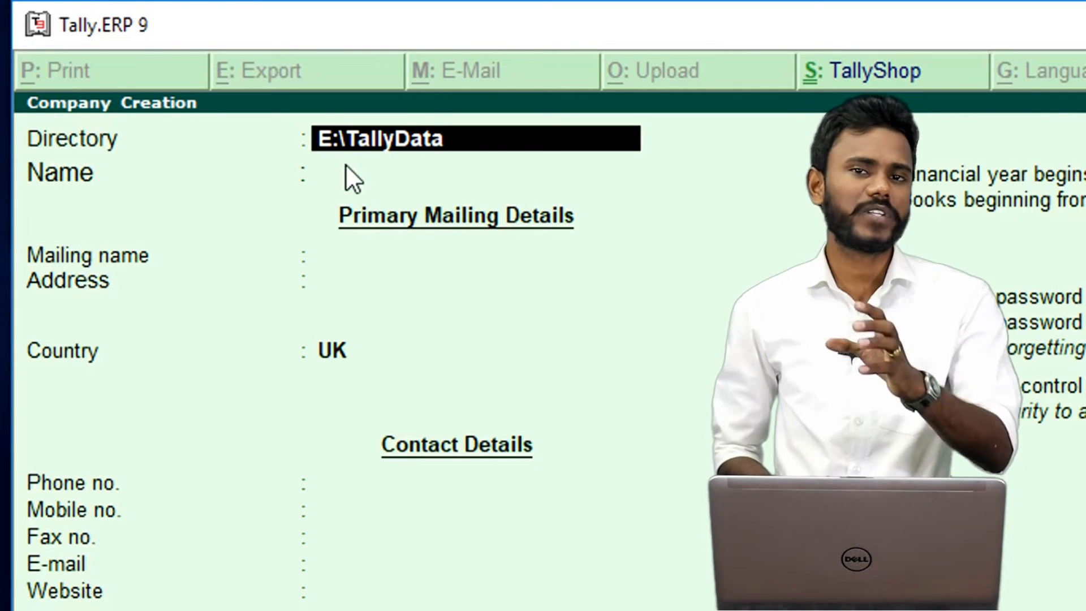
pyautogui.press('Return')
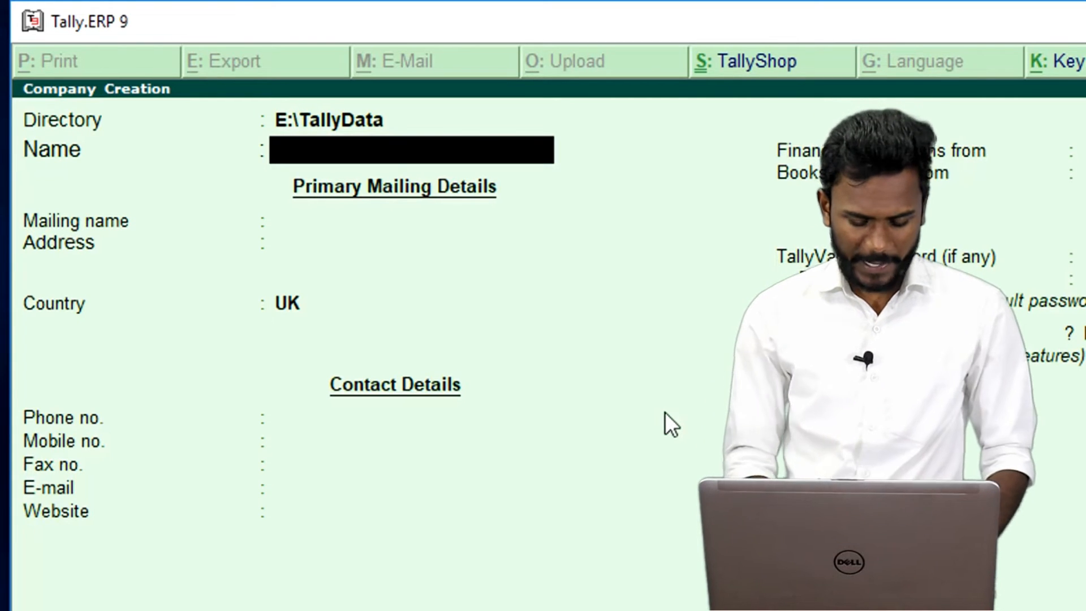
pyautogui.write('Tally')
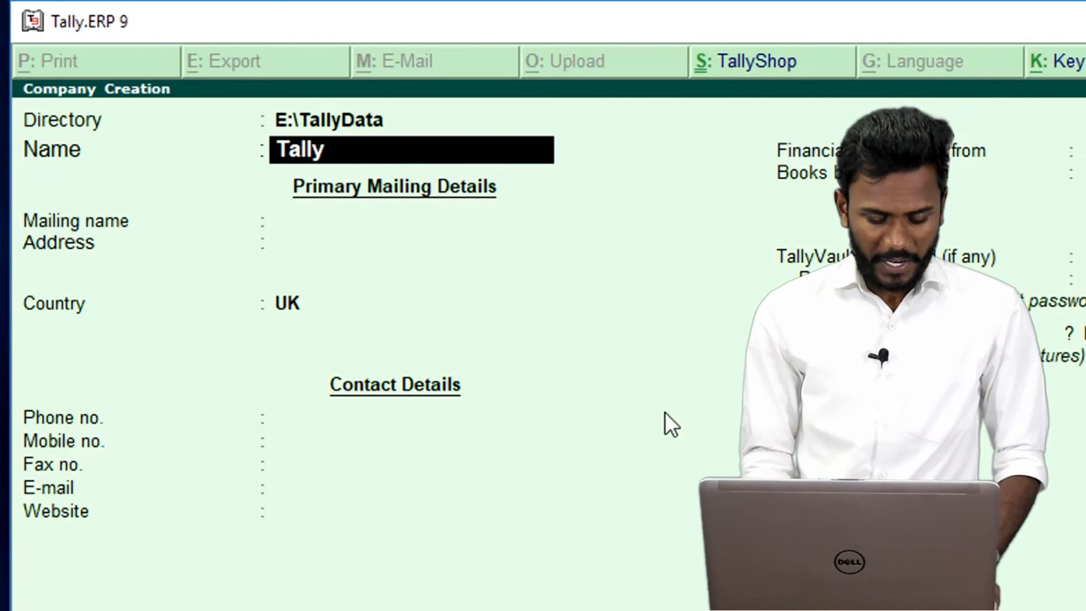
pyautogui.write(' Educat')
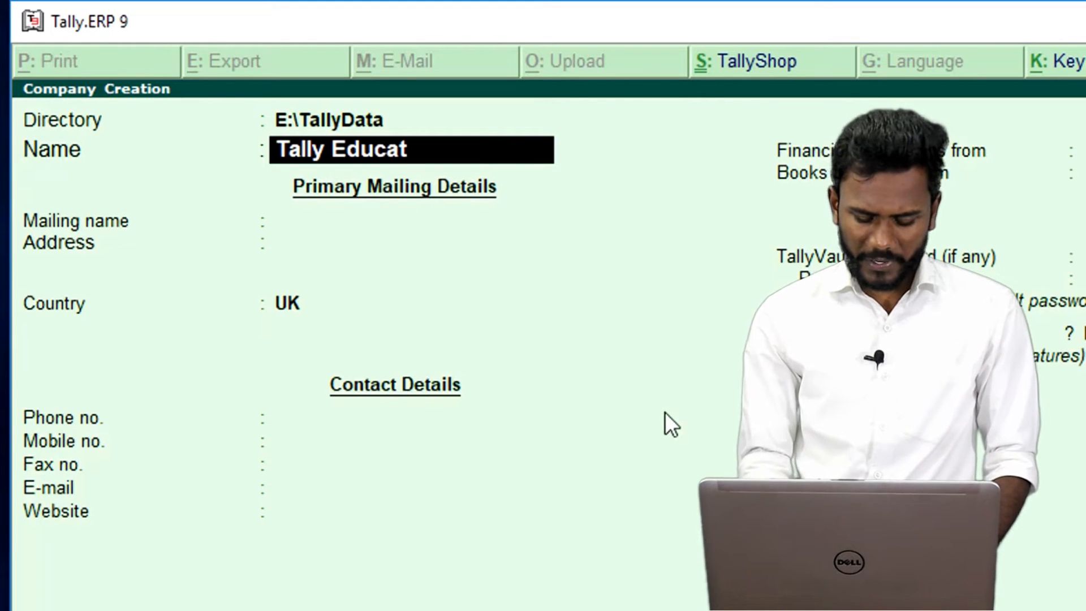
pyautogui.write('ion')
# Accept Tally Education as the name so the mailing name auto-fills to match.
pyautogui.press('Return')
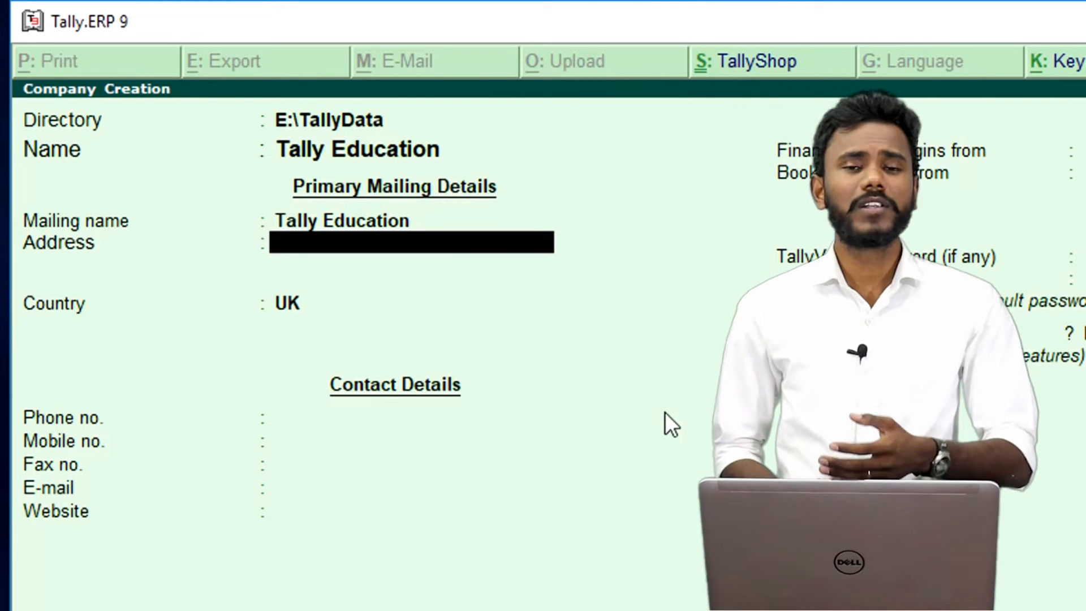
pyautogui.press('Up')
pyautogui.press('Up')
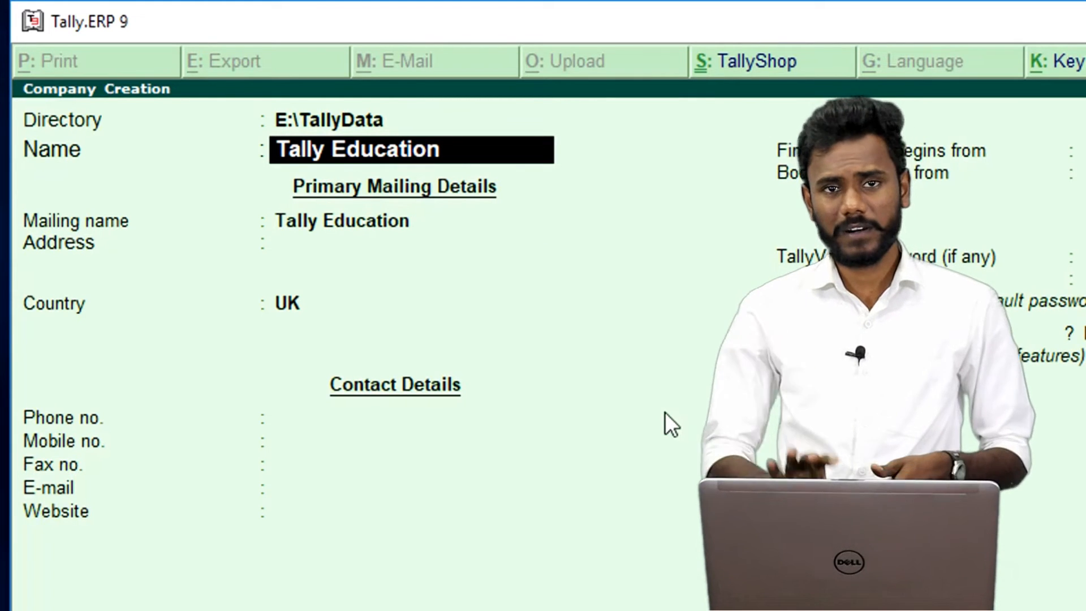
pyautogui.press('Return')
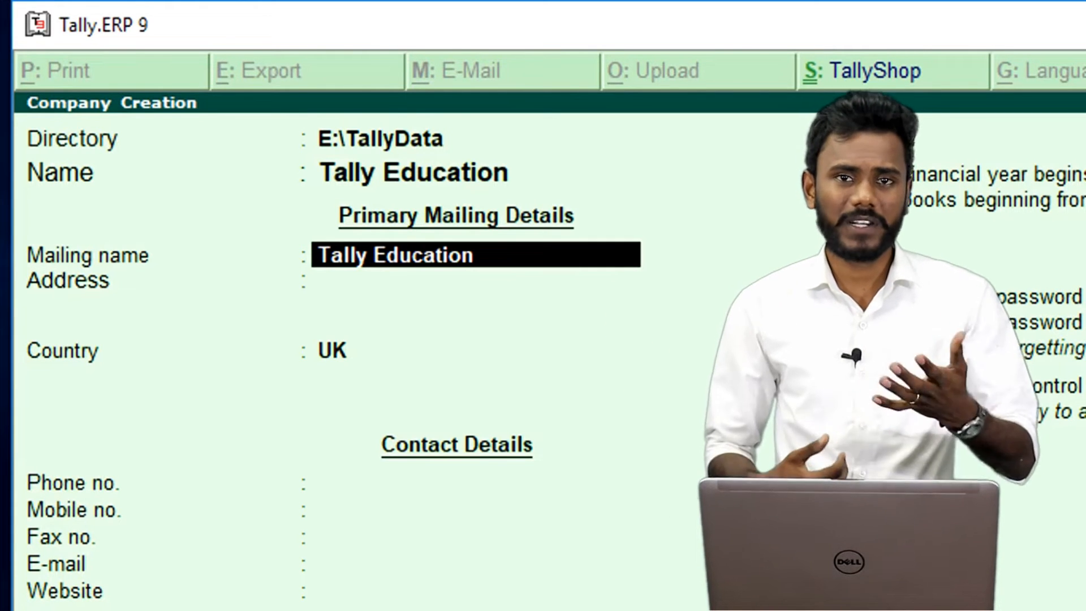
pyautogui.press('Return')
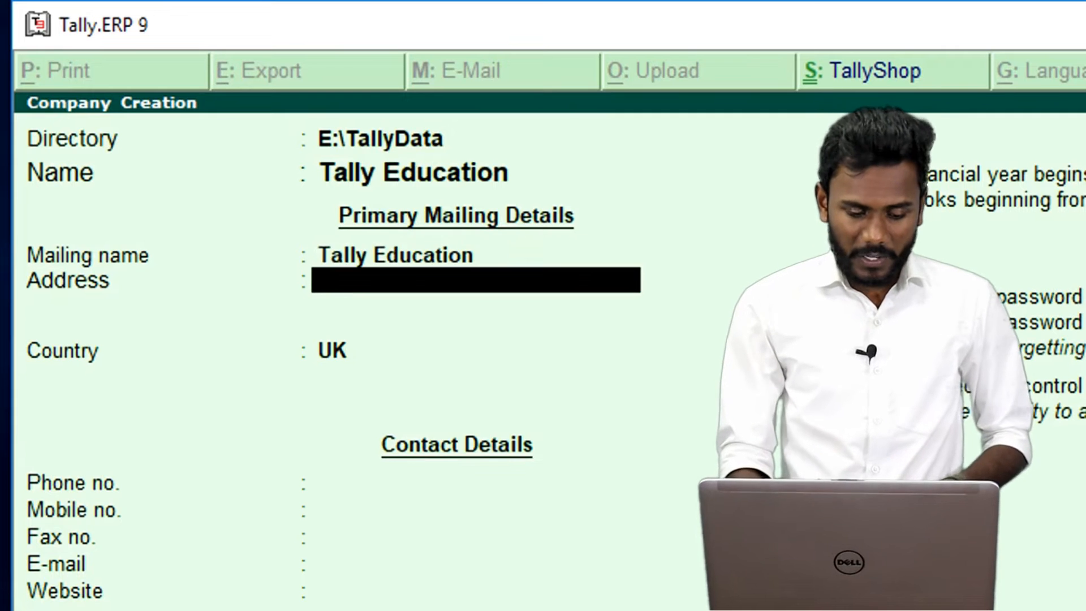
# Retype the mailing name as Tally Education Pvt Ltd.
pyautogui.press('BackSpace')
pyautogui.write('Ta')
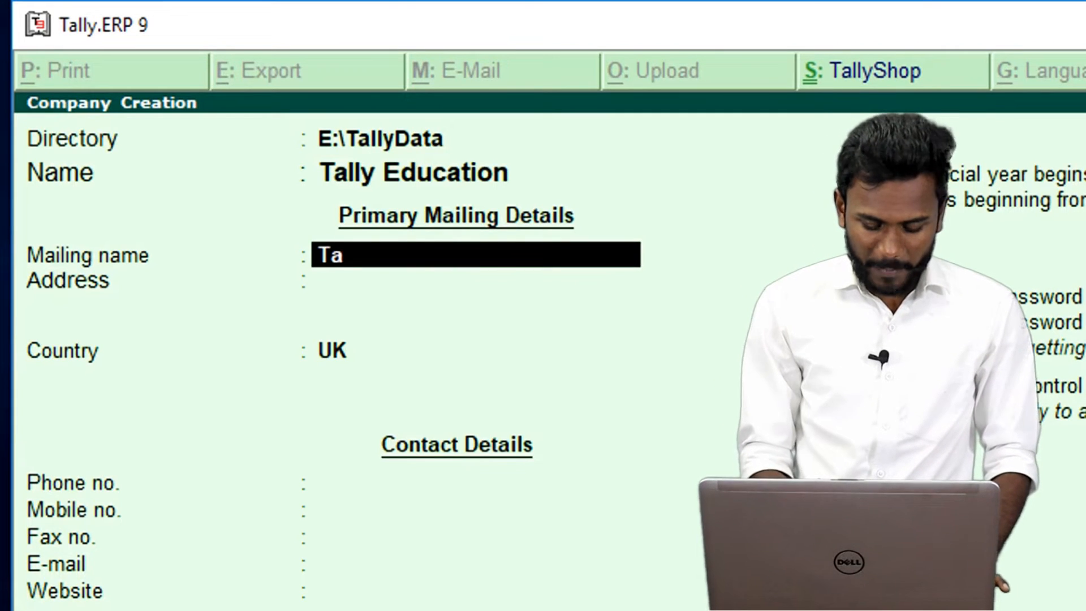
pyautogui.write('lly Educ')
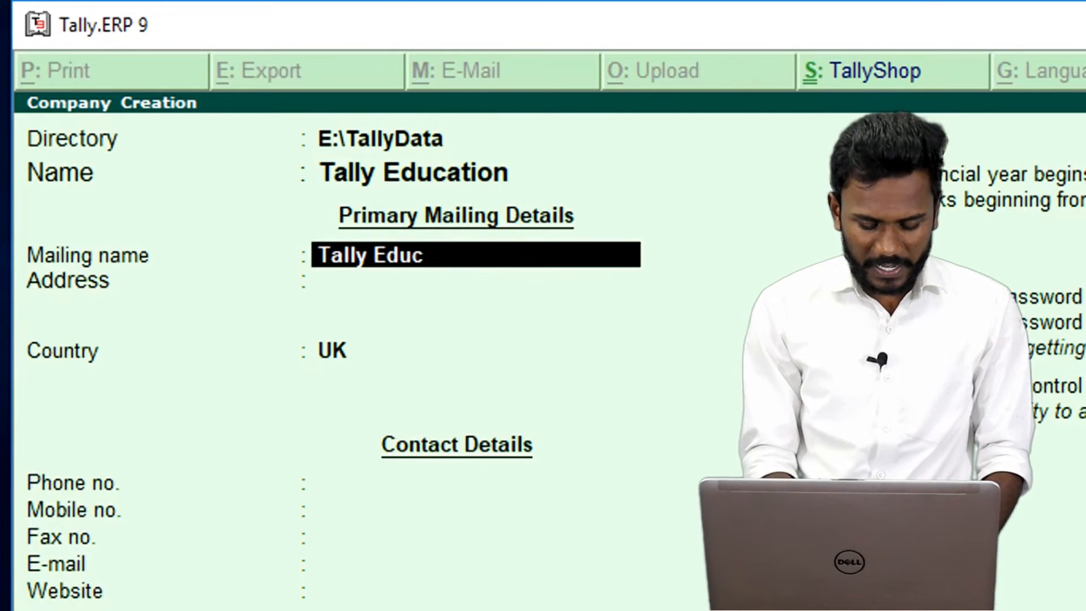
pyautogui.write('ation Pvt Ltd')
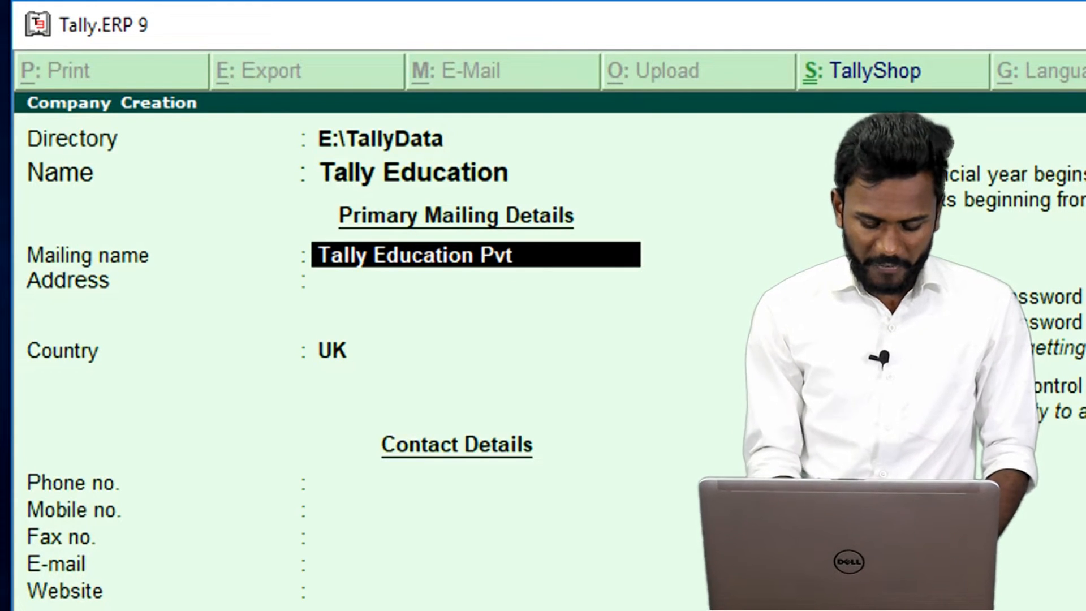
pyautogui.press('Return')
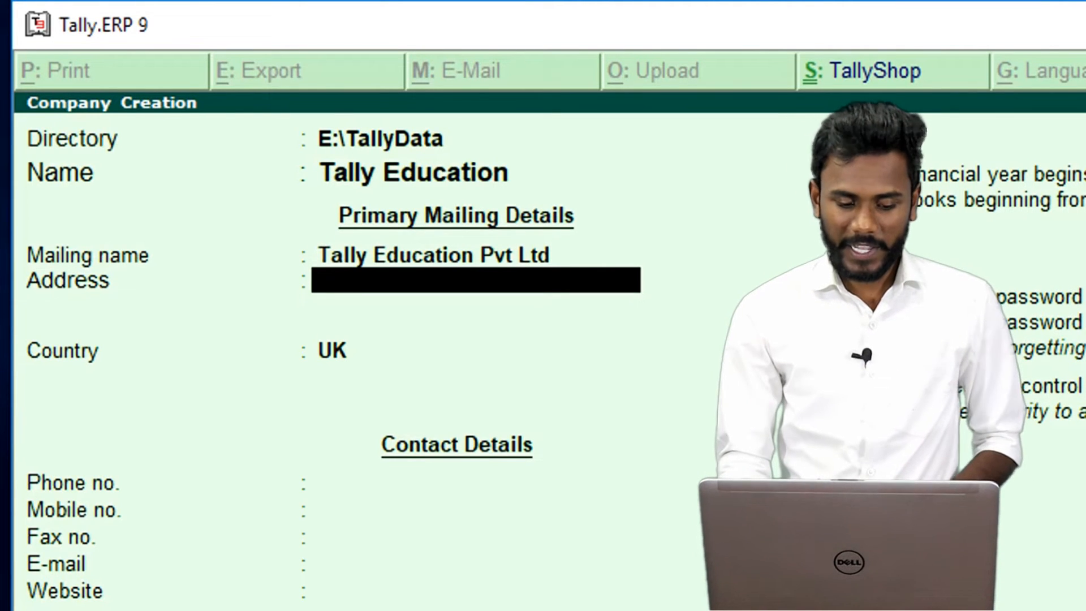
# Step back through the directory, company name and mailing name fields to check them.
pyautogui.press('BackSpace')
pyautogui.press('BackSpace')
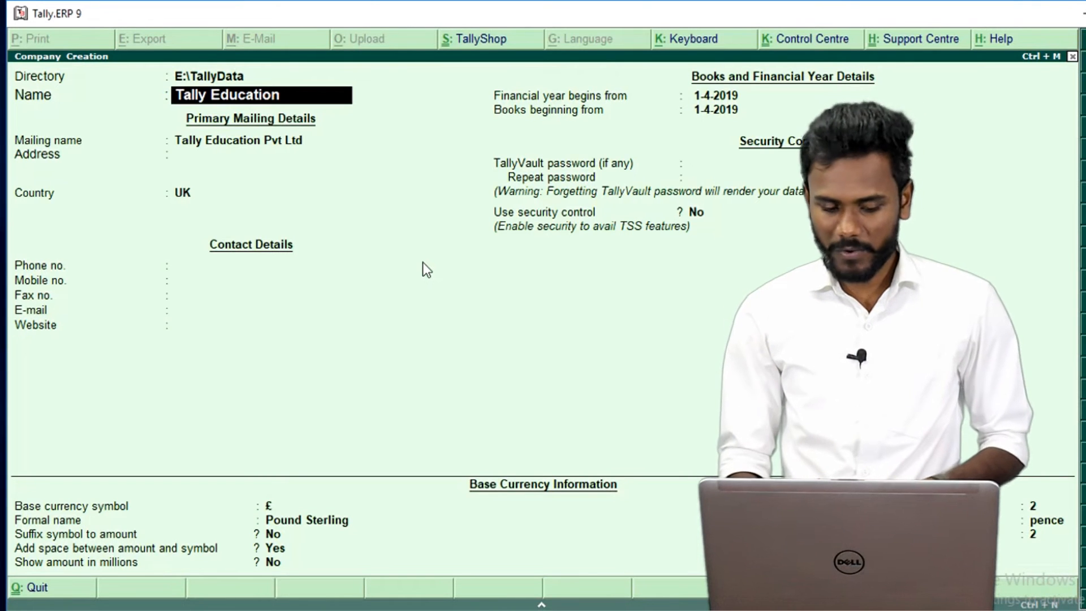
pyautogui.press('Return')
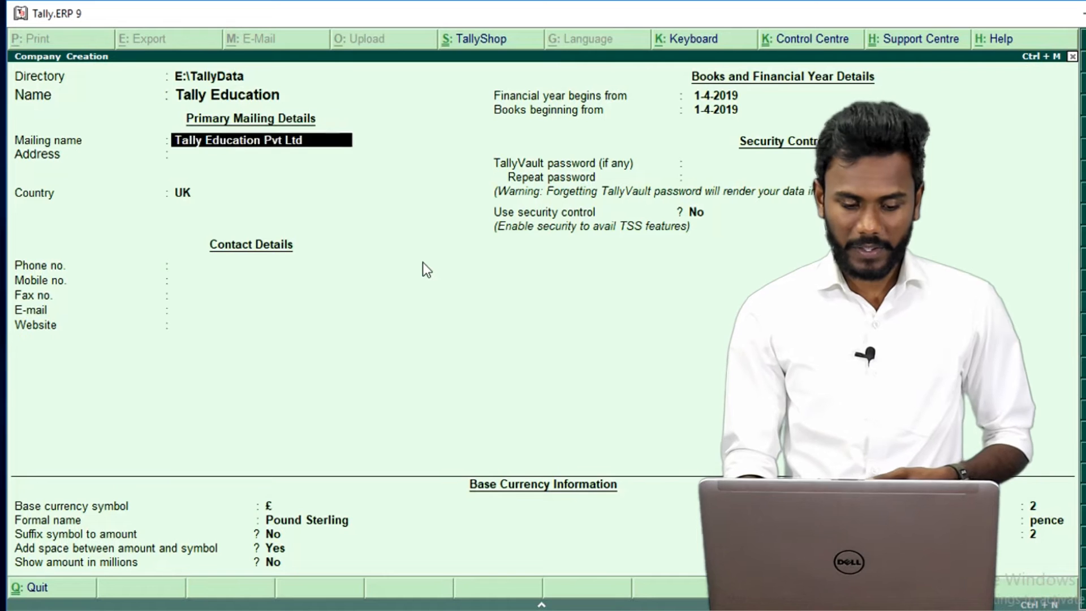
pyautogui.press('Up')
pyautogui.press('Up')
pyautogui.press('Down')
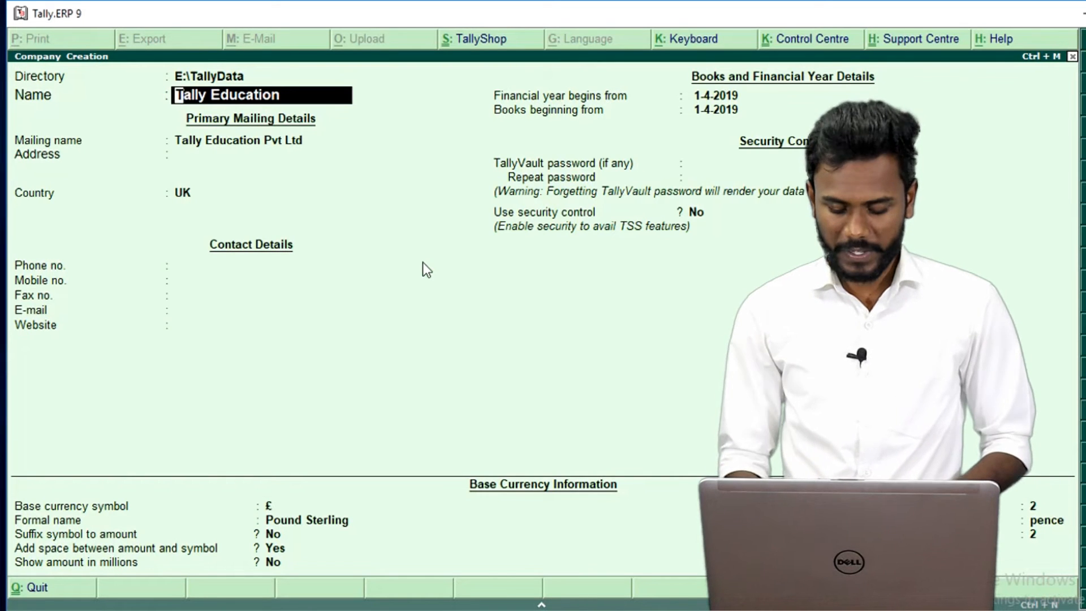
pyautogui.press('Down')
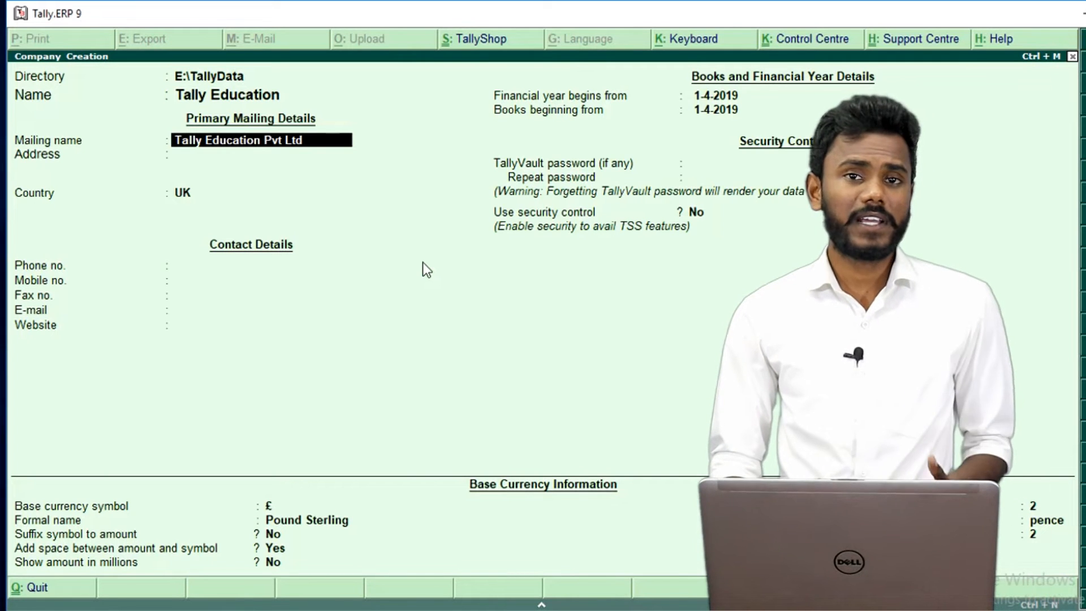
# Enter three lines of company address, then move on to Country.
pyautogui.press('Return')
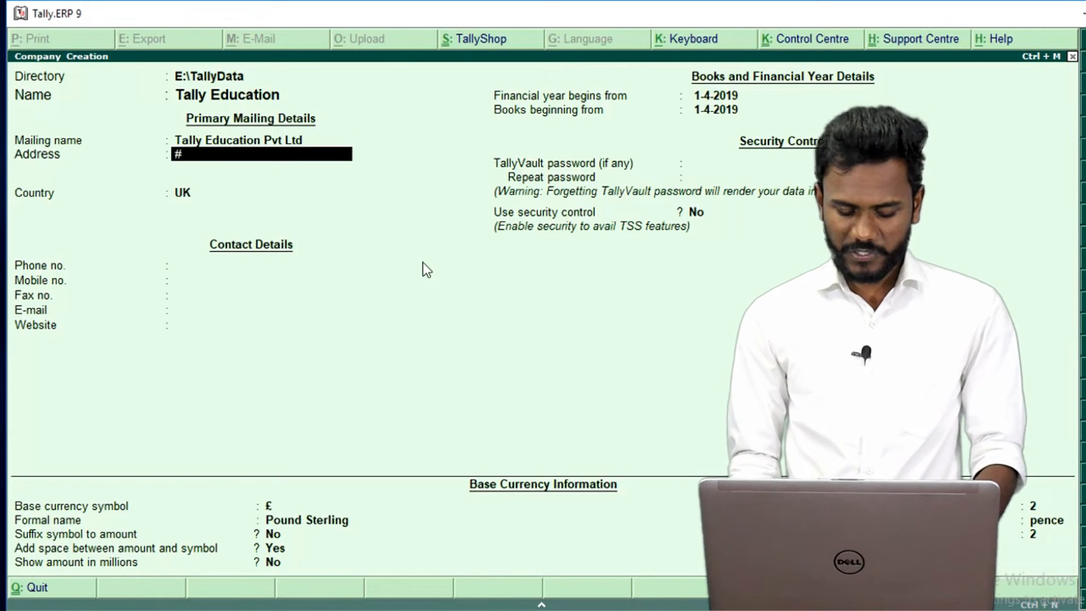
pyautogui.write('#xxxxxxxxxxxxxxxxxx')
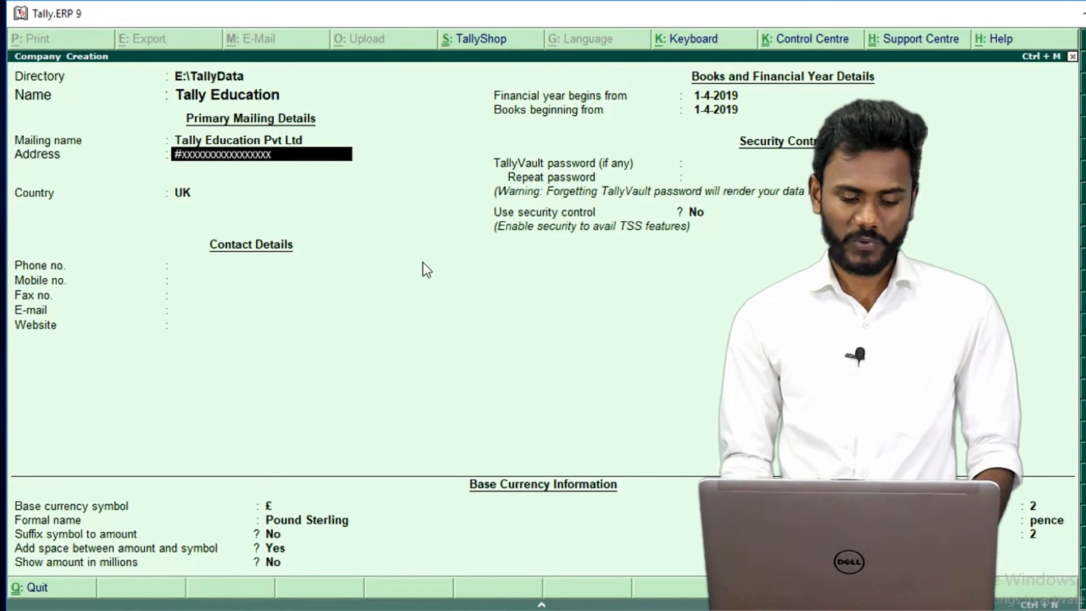
pyautogui.press('Return')
pyautogui.write('Xxxxxxxxxxxxxxxxxxxxxxxx')
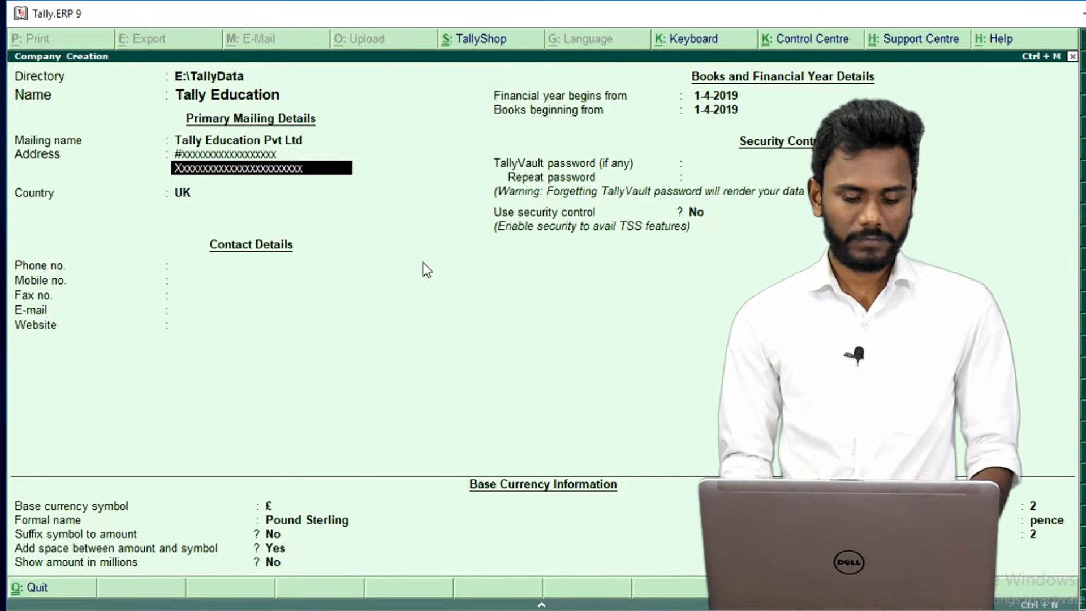
pyautogui.press('Return')
pyautogui.write('Xxxxxxxxxxxxxxxxxxxxxxxxxxxx')
pyautogui.press('Return')
pyautogui.press('Return')
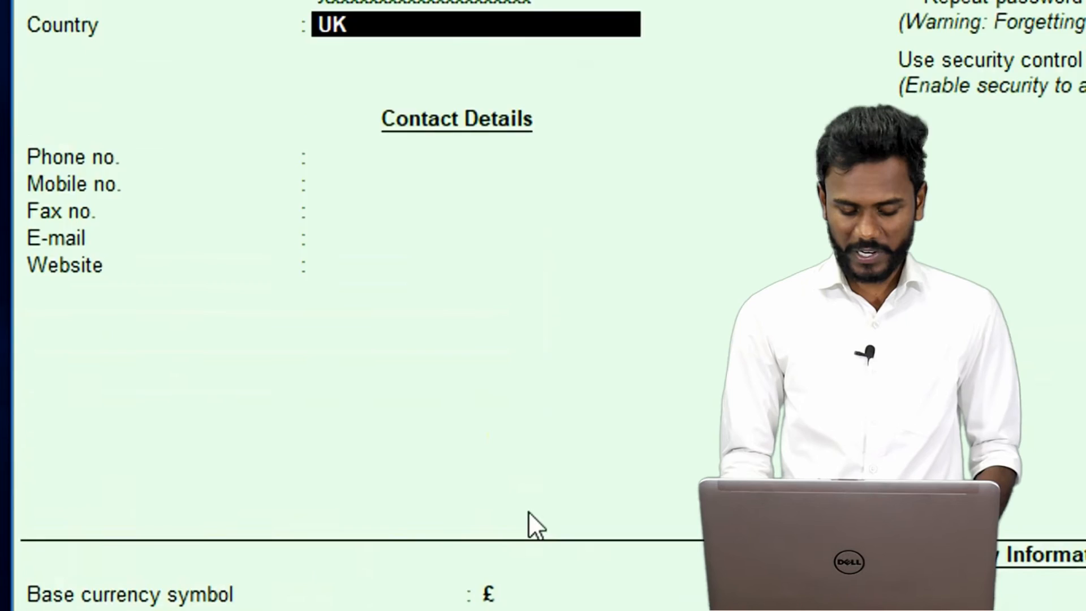
# Set the country to India and the state to Telangana, then enter the company pincode.
pyautogui.write('India')
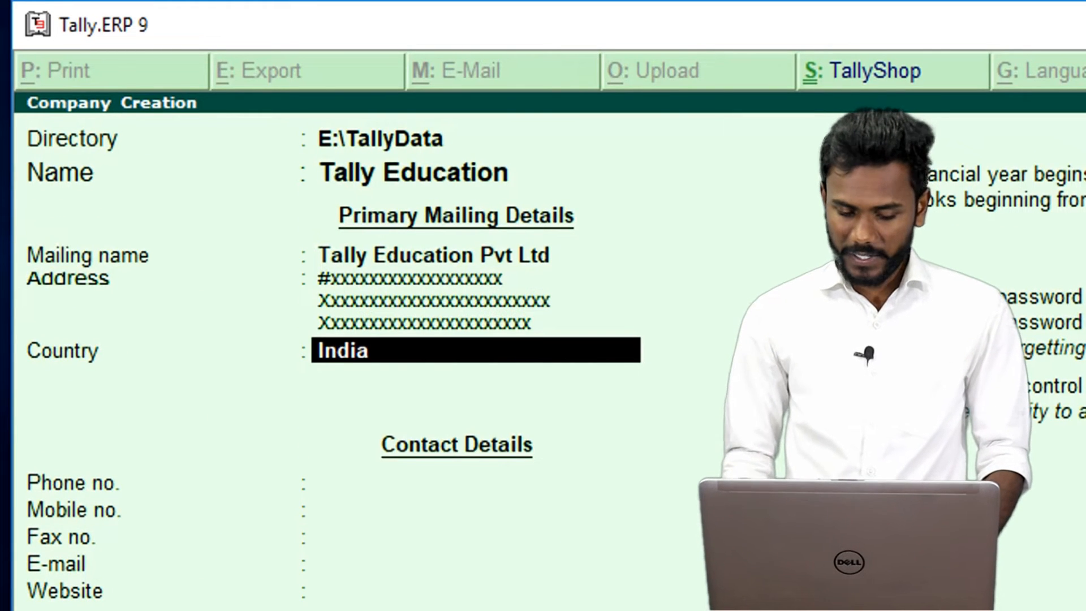
pyautogui.press('Return')
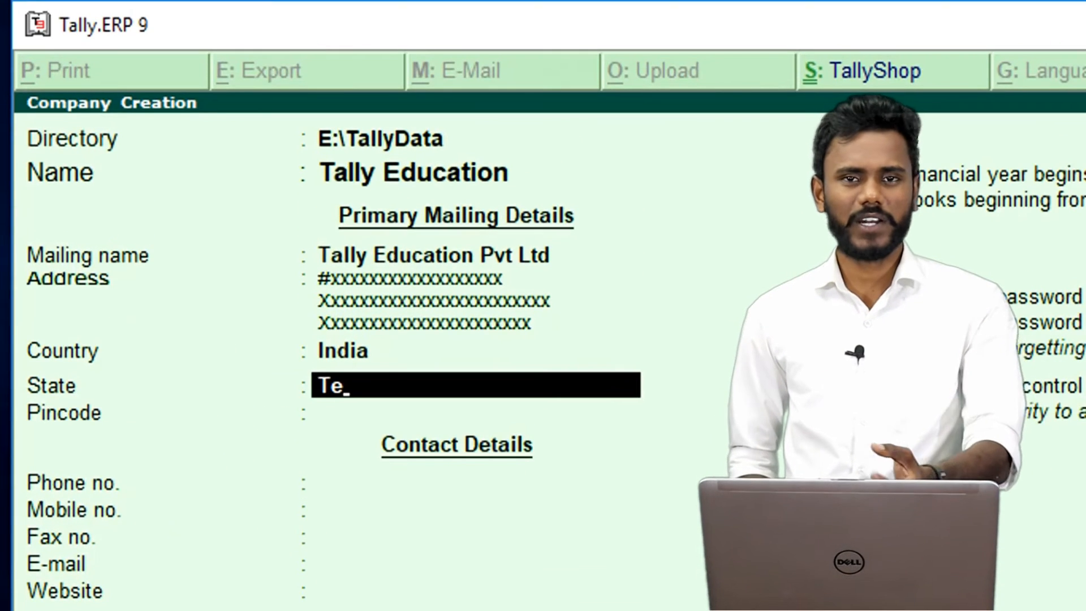
pyautogui.press('Return')
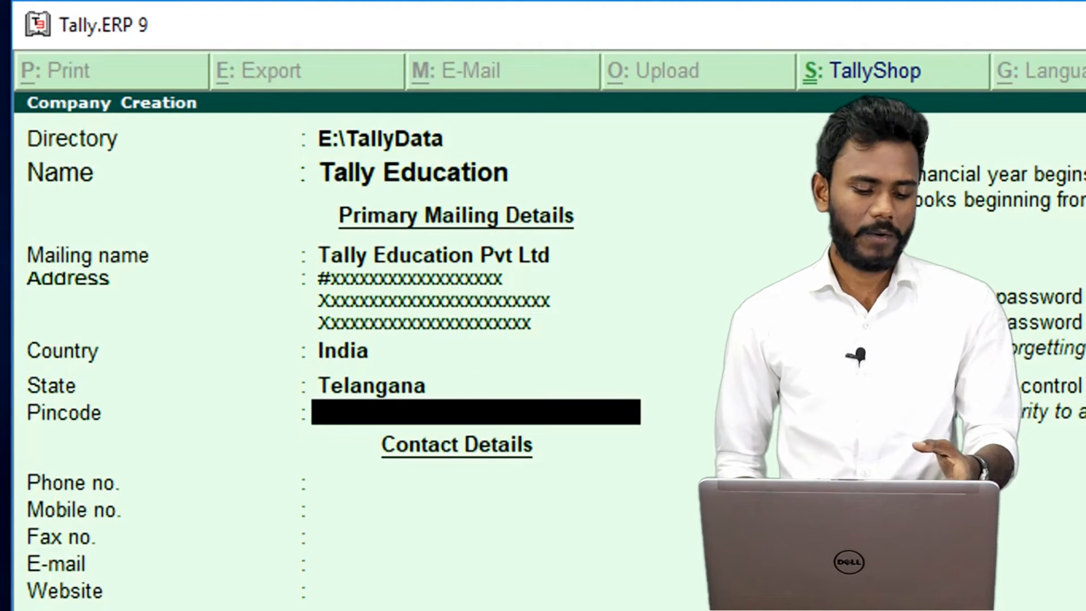
pyautogui.write('5000033')
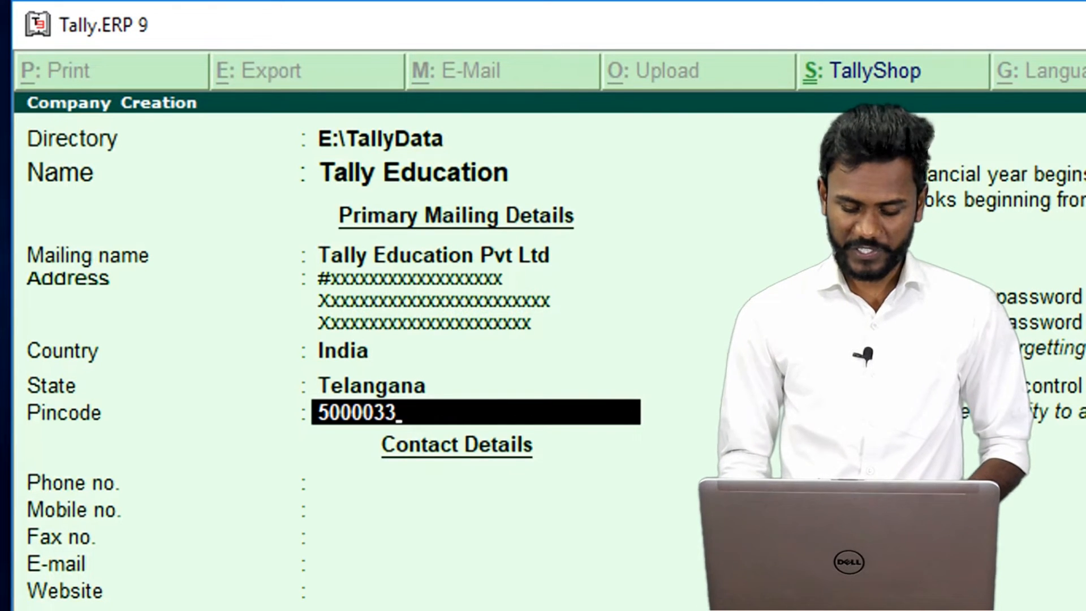
pyautogui.press('BackSpace')
pyautogui.press('BackSpace')
pyautogui.press('Return')
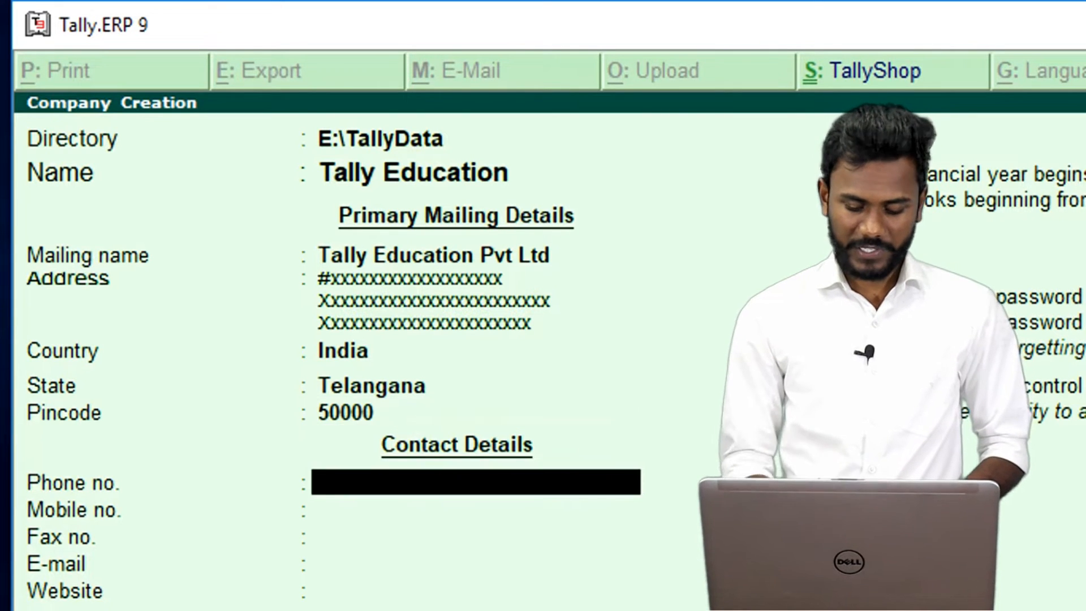
pyautogui.press('BackSpace')
# Correct the pincode, then enter the company's phone number and mobile number.
pyautogui.write('5')
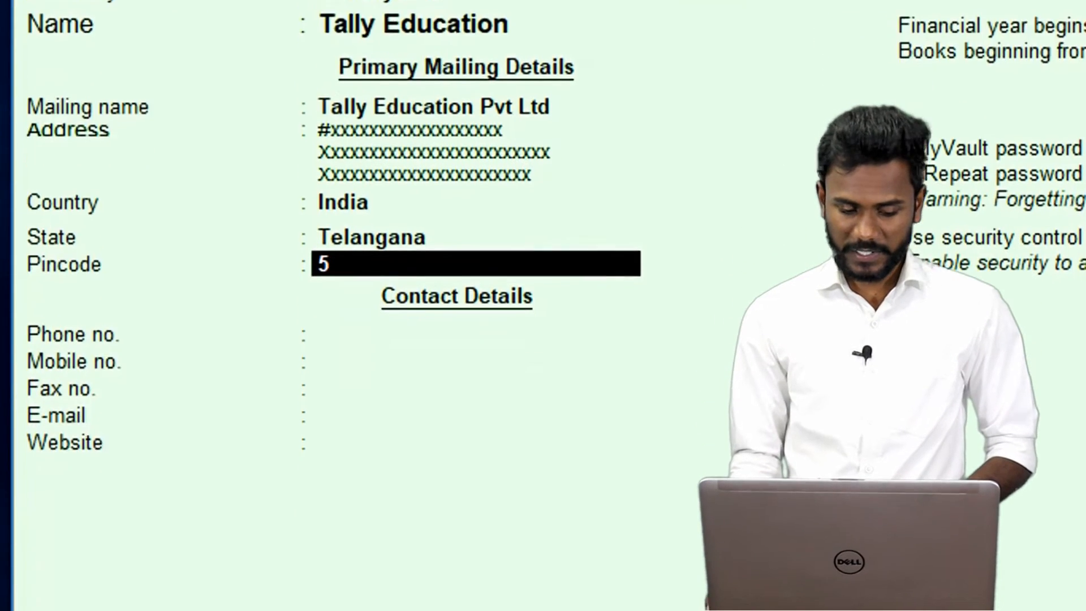
pyautogui.write('00003')
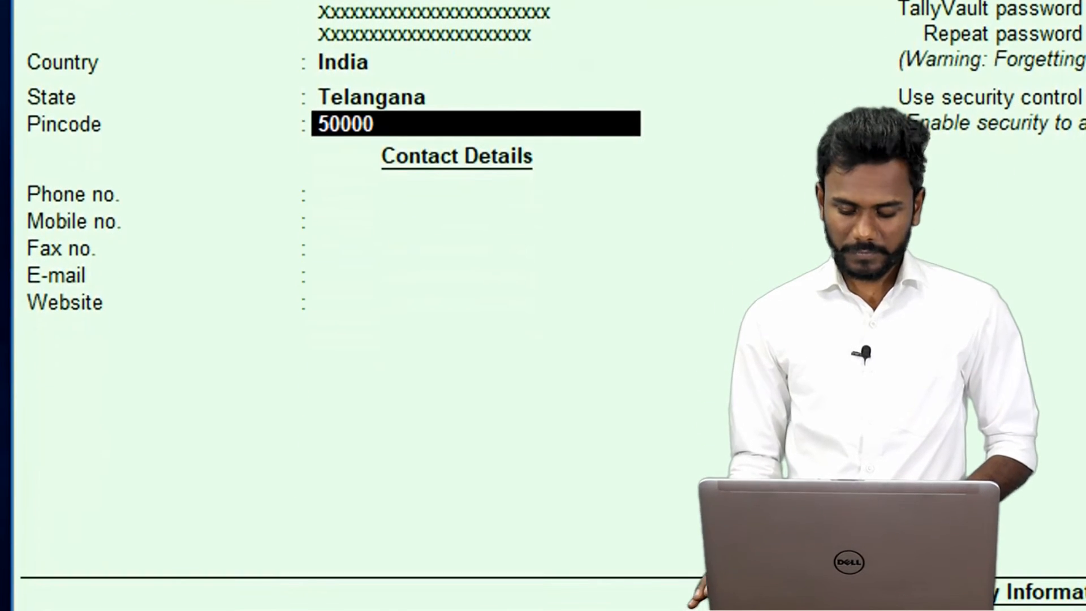
pyautogui.press('Return')
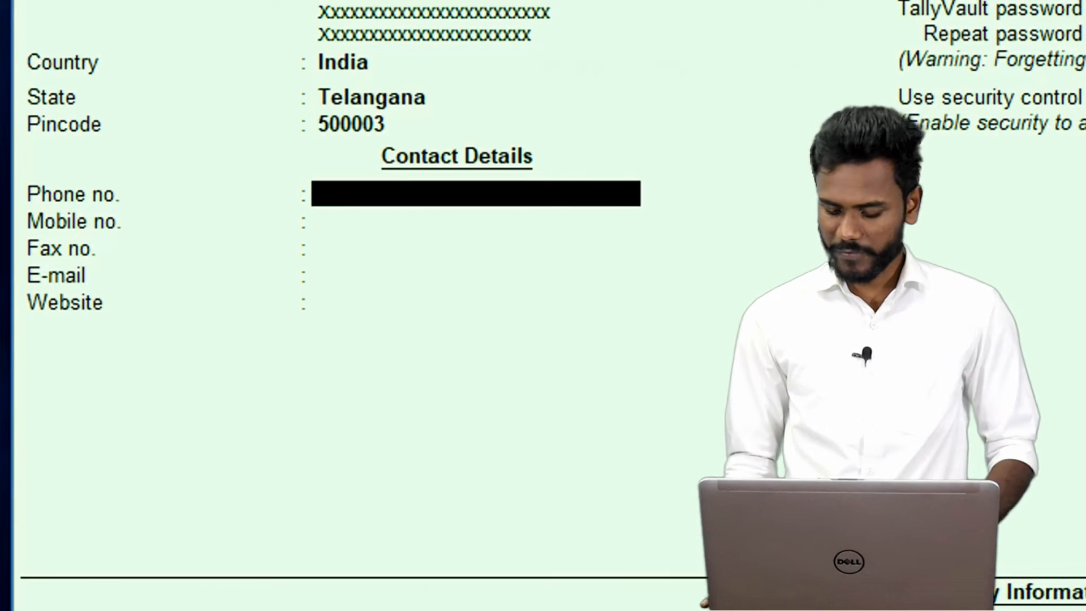
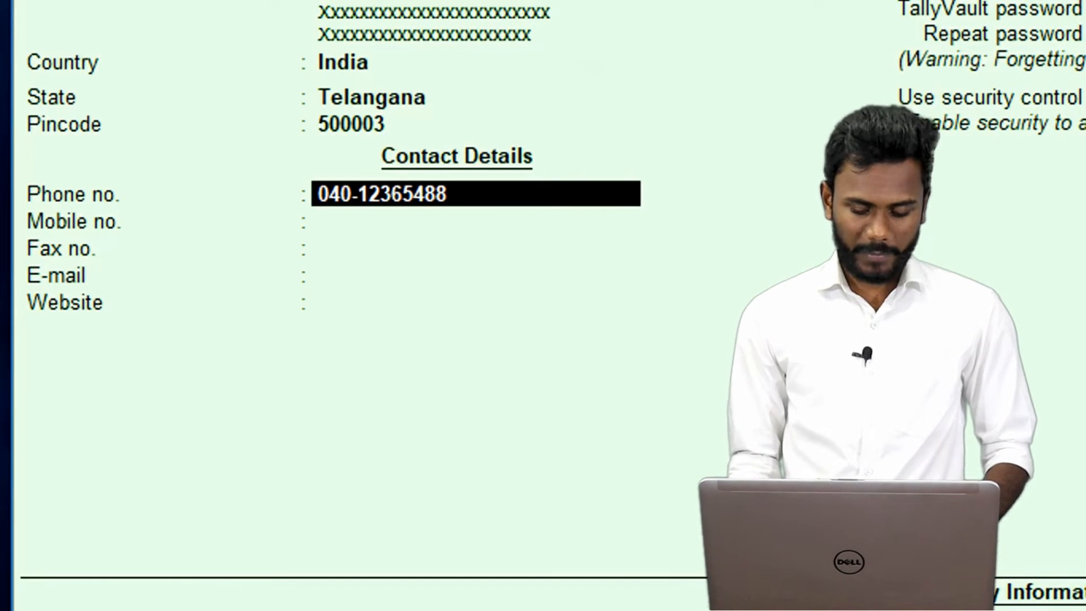
pyautogui.press('Return')
pyautogui.write('9876543210')
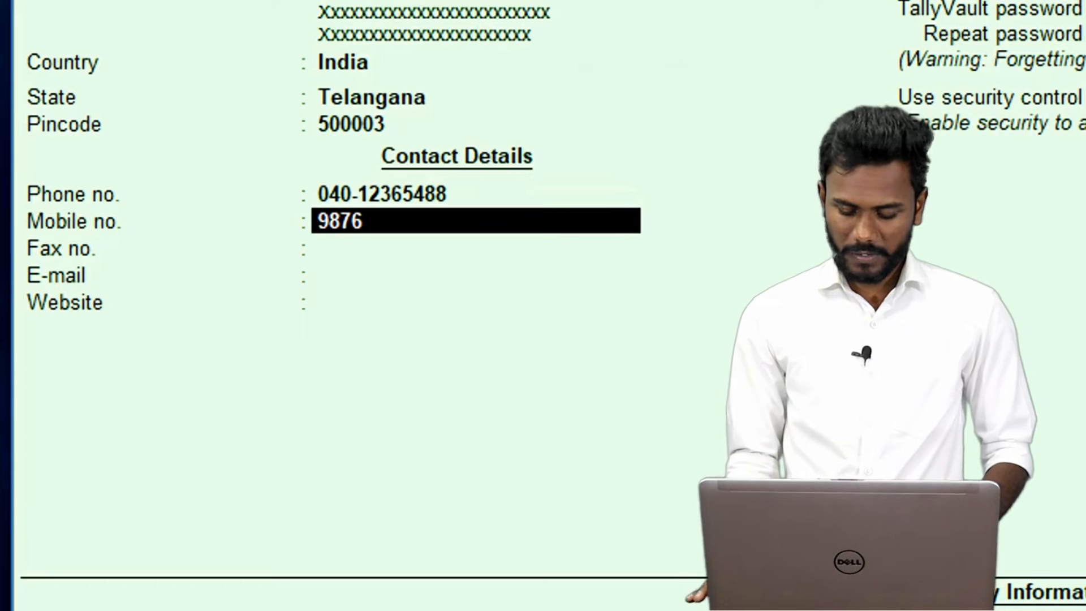
pyautogui.press('Return')
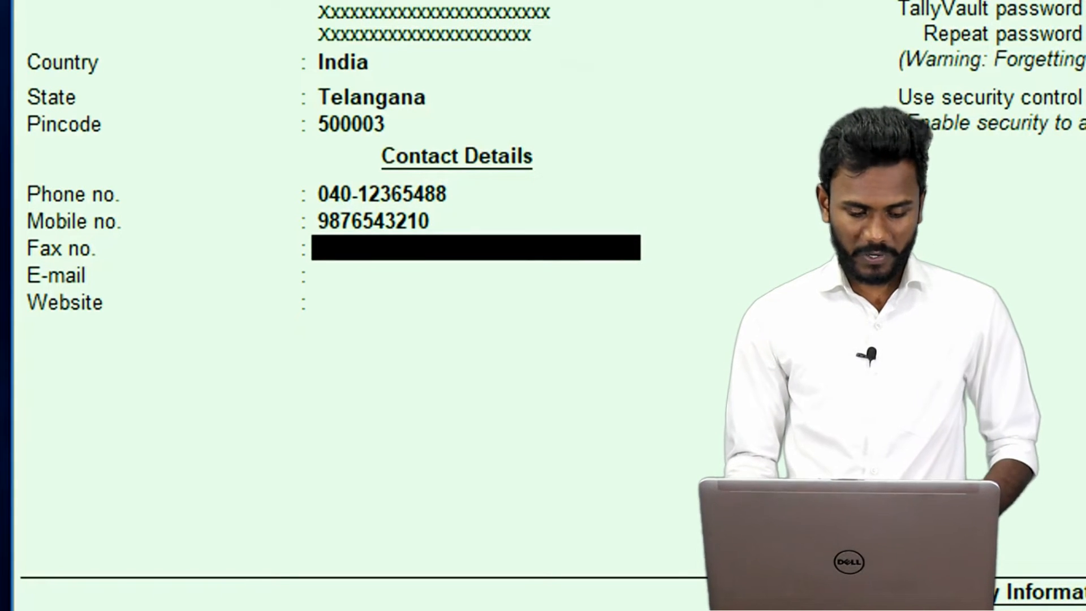
# Leave the fax number blank and enter the company's e-mail address.
pyautogui.press('Return')
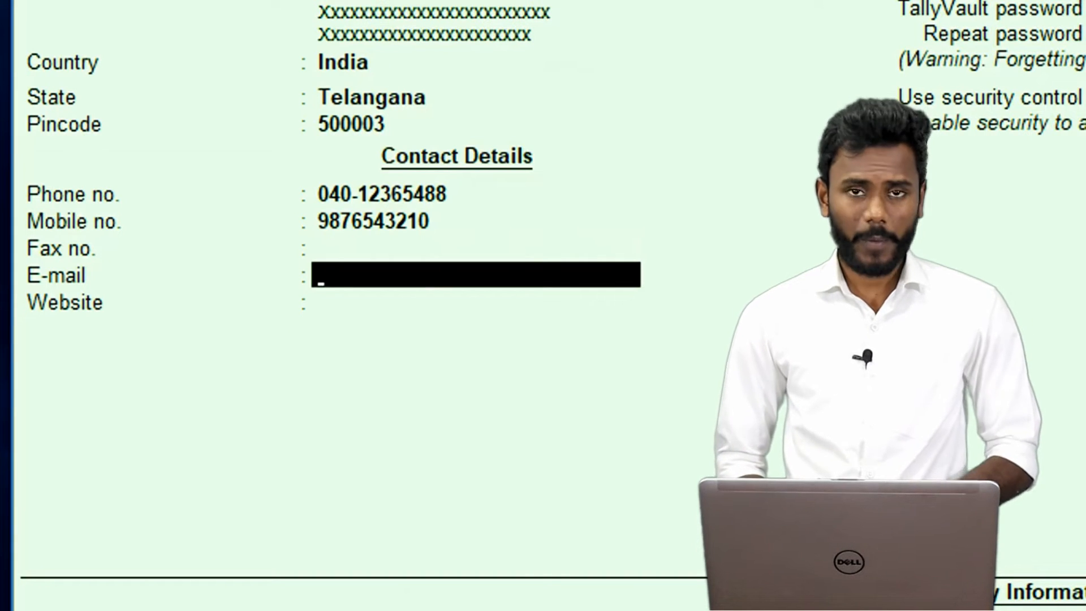
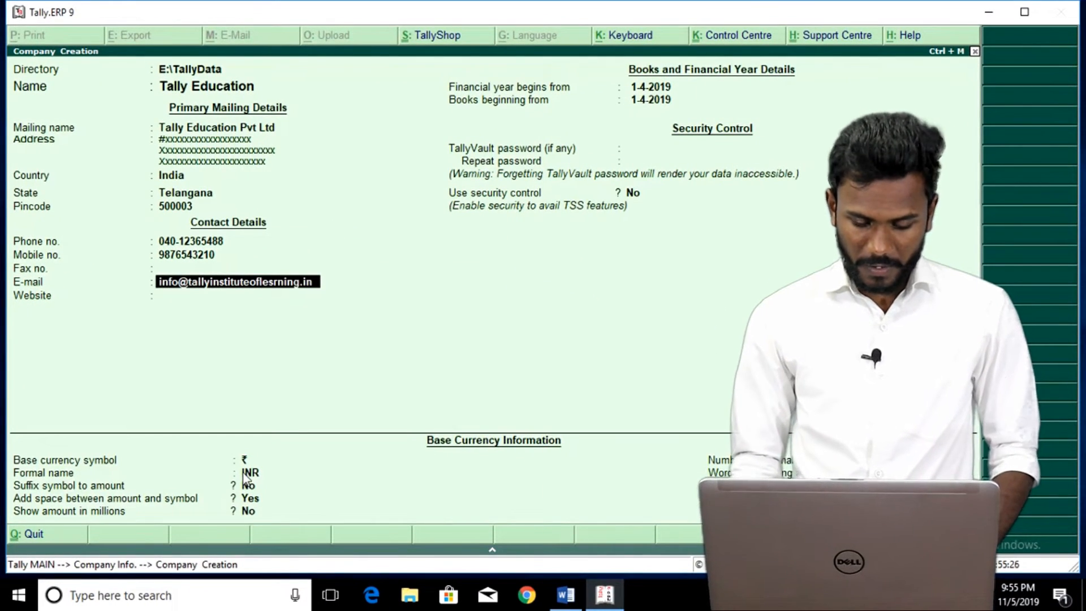
pyautogui.press('Return')
pyautogui.press('Return')
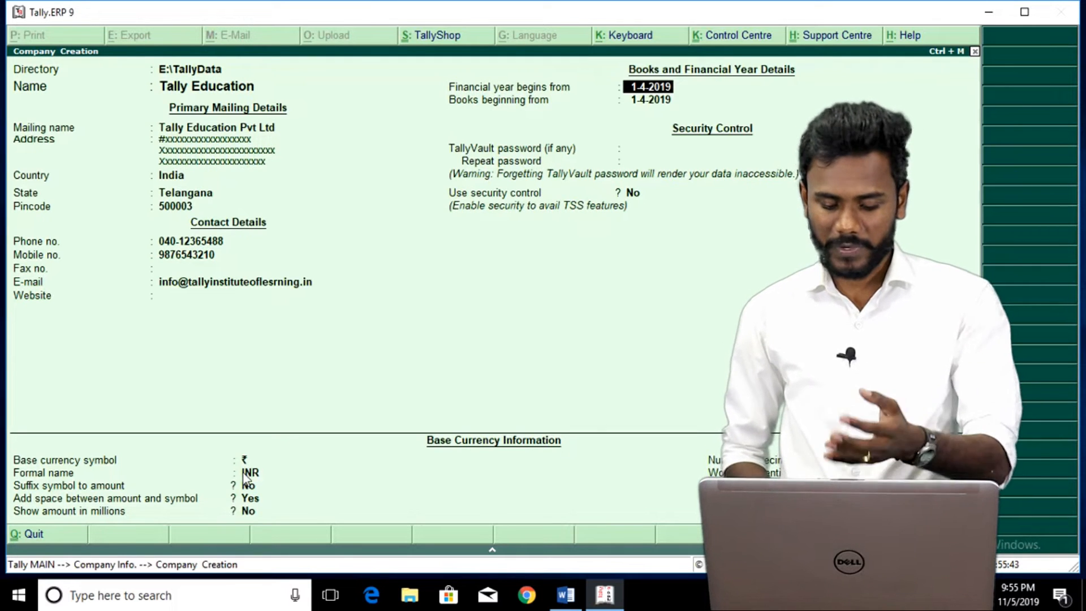
# Set the financial year to start 1-4-2019 with books beginning from 1-5-2019.
pyautogui.press('Return')
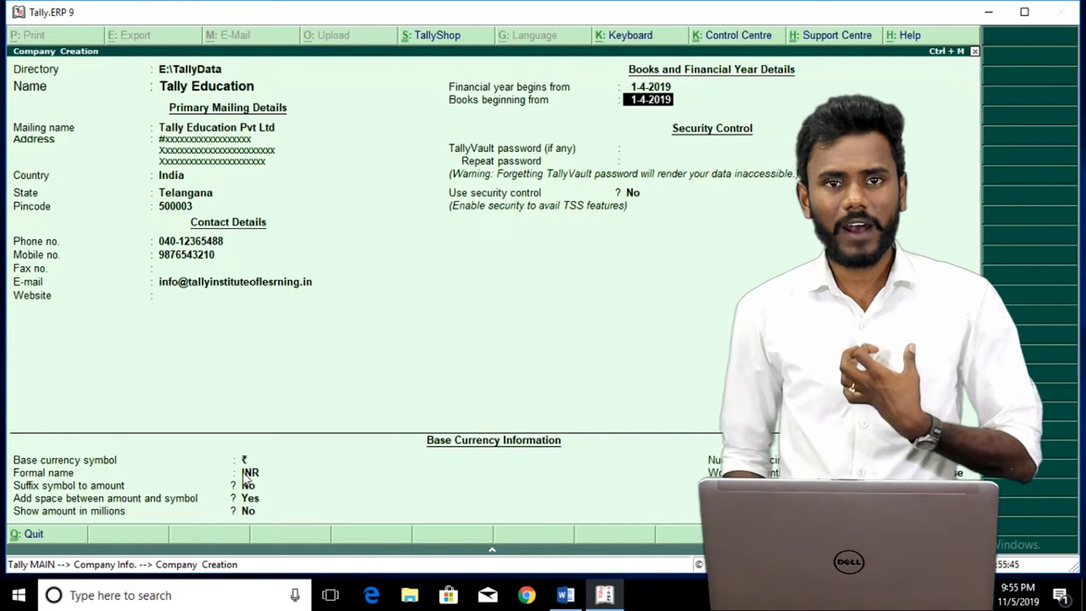
pyautogui.write('1-5-2018')
pyautogui.press('Return')
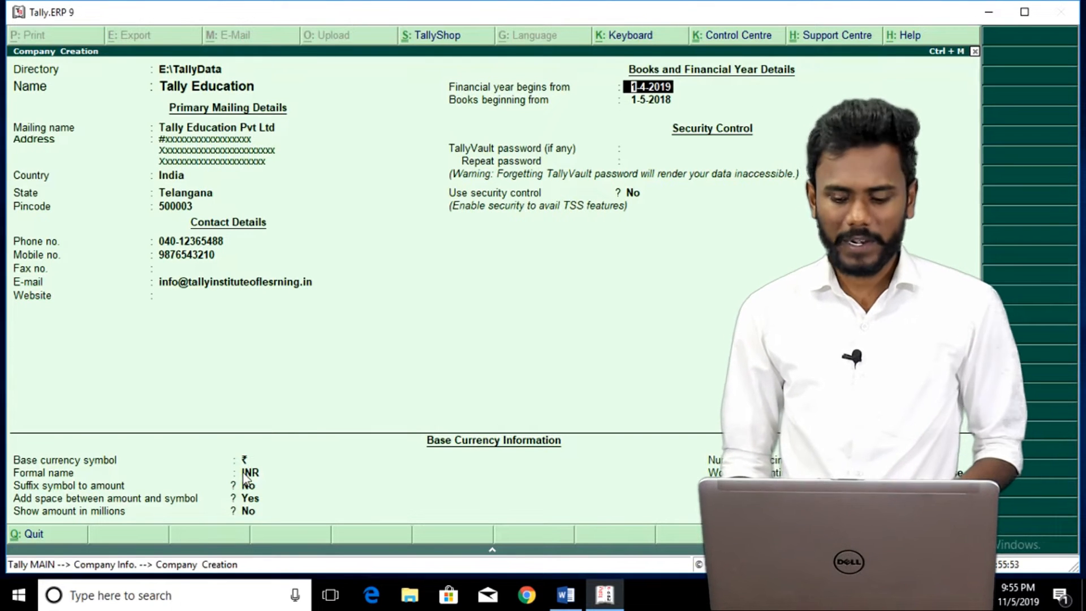
pyautogui.press('Return')
pyautogui.write('1-4-2018')
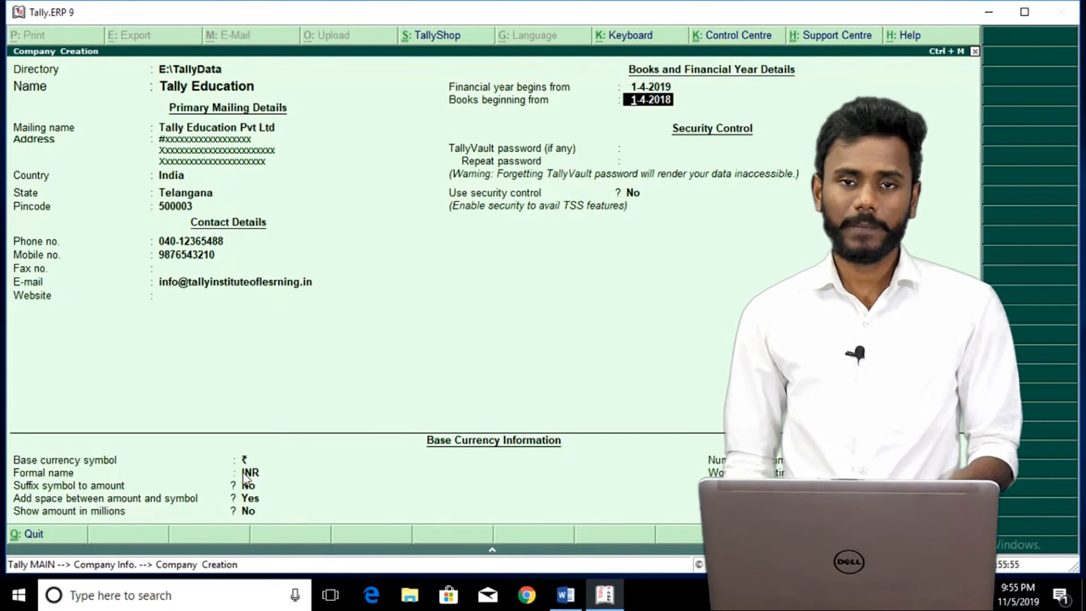
pyautogui.press('Return')
pyautogui.press('Return')
pyautogui.write('1-4-2019')
pyautogui.press('Return')
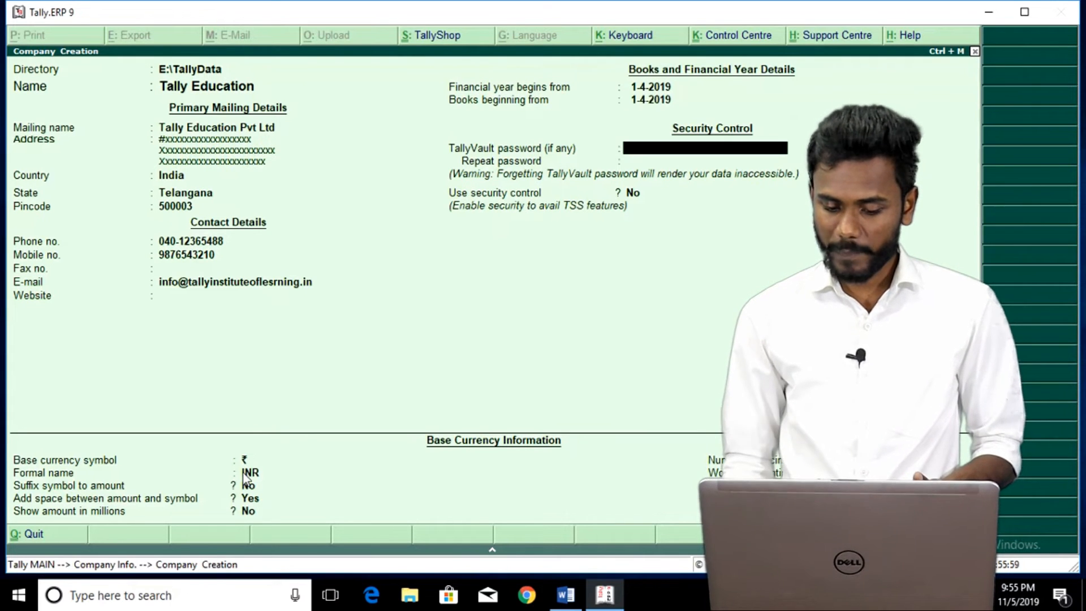
pyautogui.press('BackSpace')
pyautogui.write('1-5')
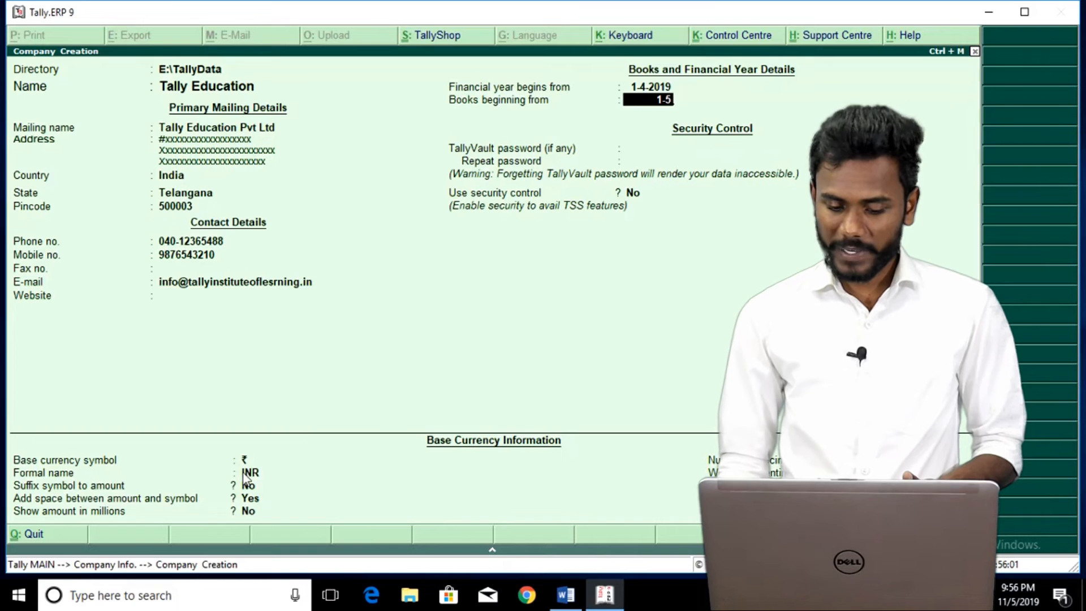
pyautogui.write('-2019')
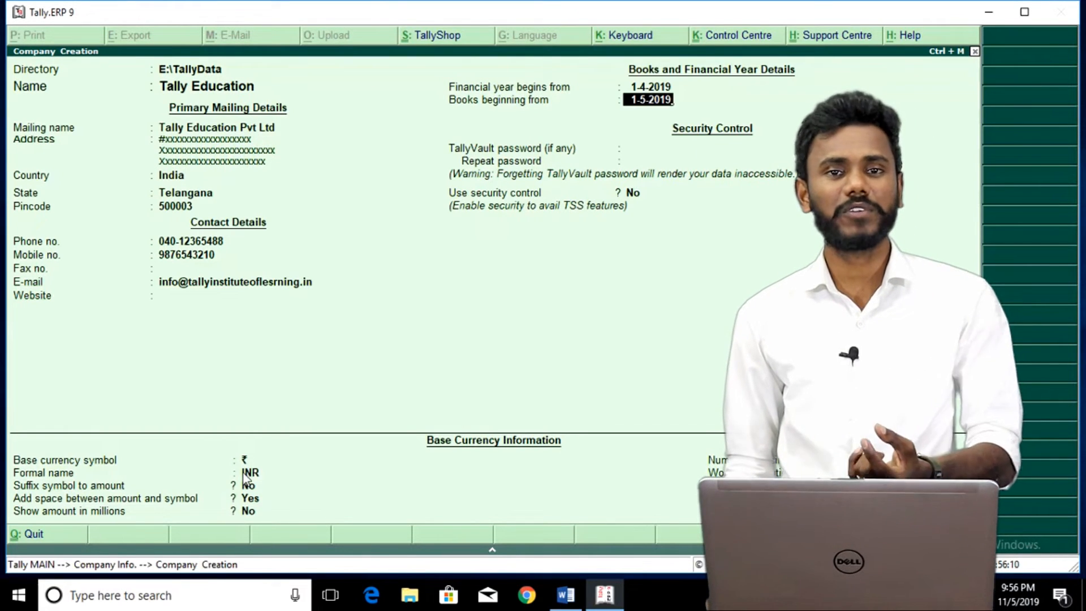
pyautogui.press('Return')
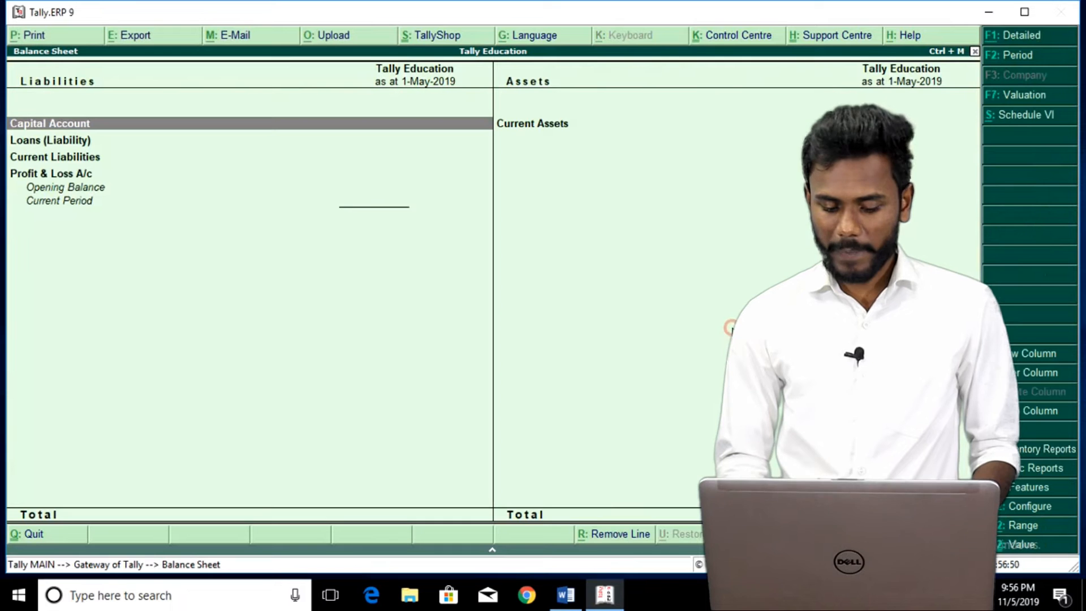
# Print-preview the empty Balance Sheet as at 1-May-2019, zooming in and out.
pyautogui.click(732, 328)
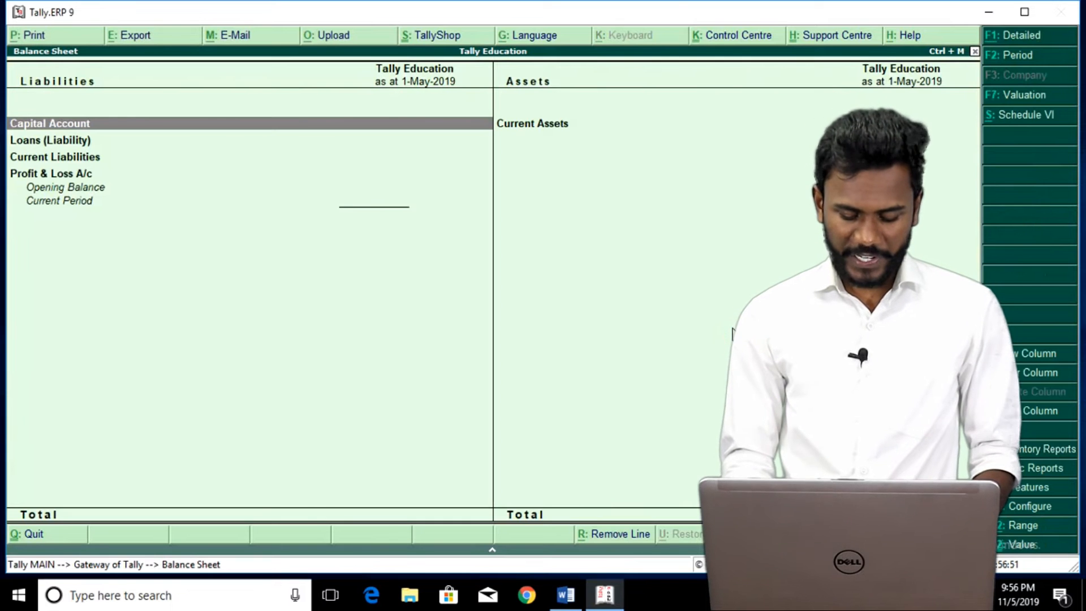
pyautogui.hotkey('alt', 'p')
pyautogui.hotkey('alt', 'i')
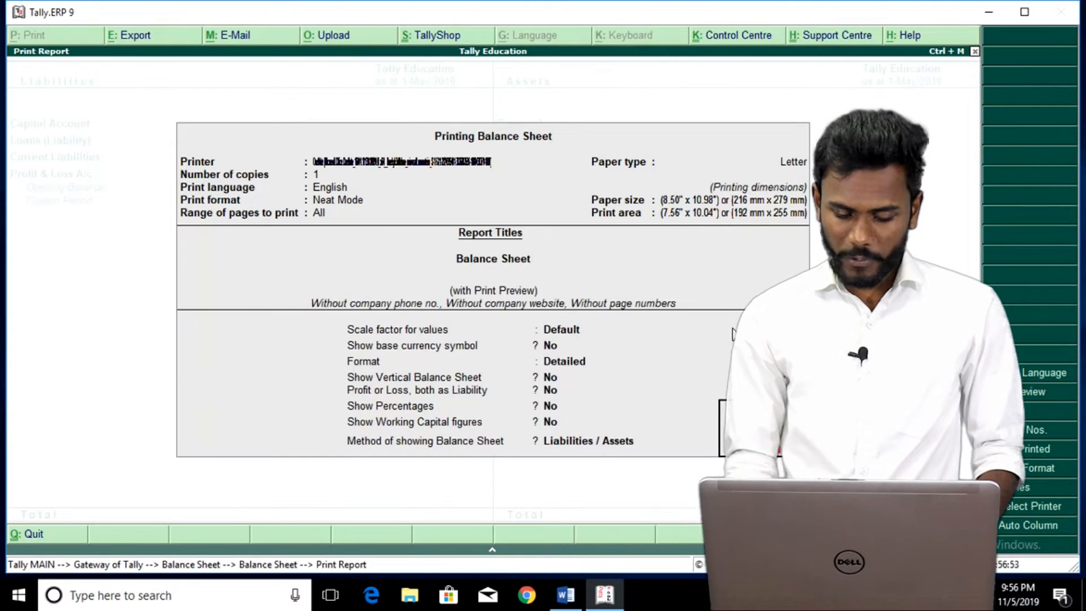
pyautogui.press('Return')
pyautogui.hotkey('alt', 'z')
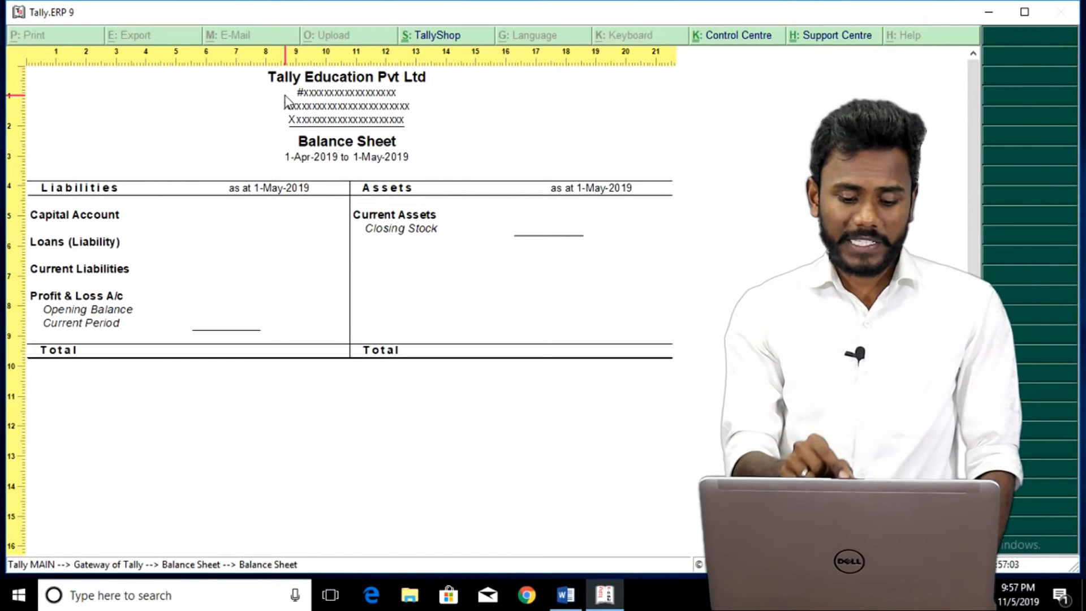
pyautogui.hotkey('alt', 'z')
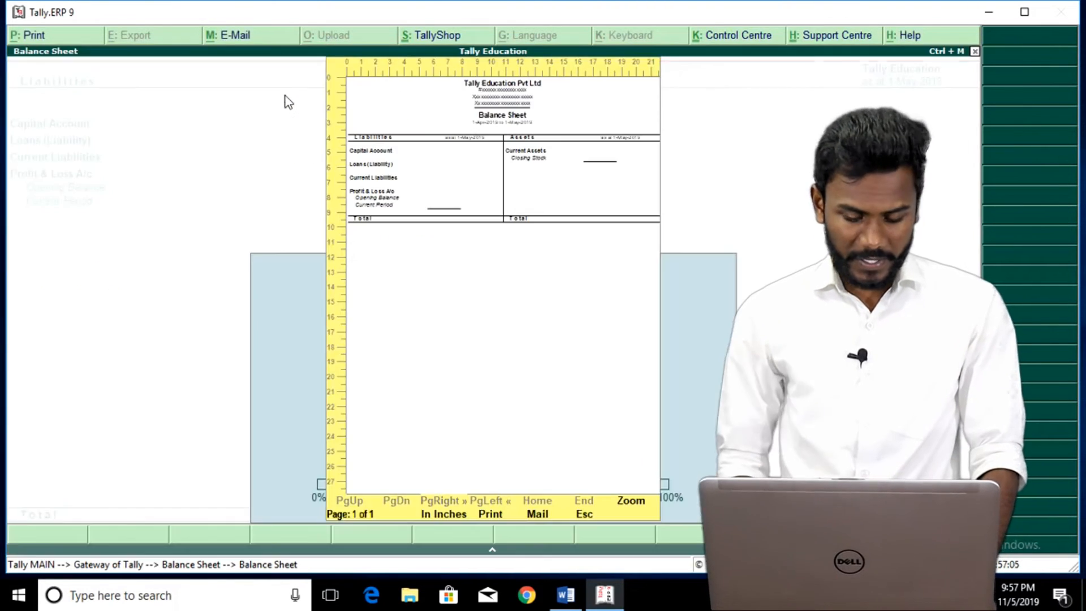
pyautogui.press('Escape')
pyautogui.press('Escape')
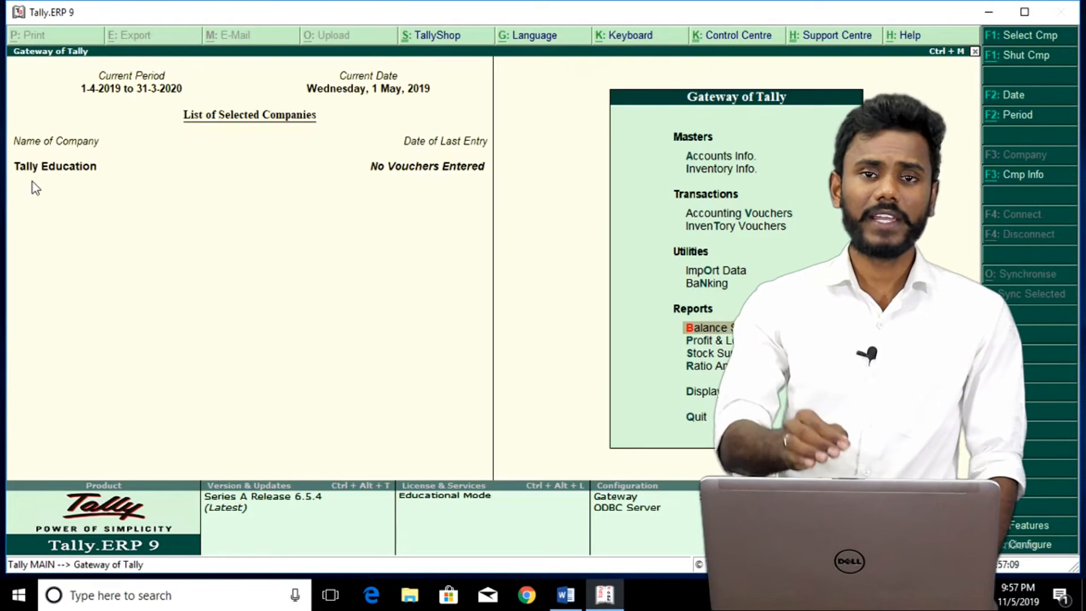
pyautogui.hotkey('alt', 'F3')
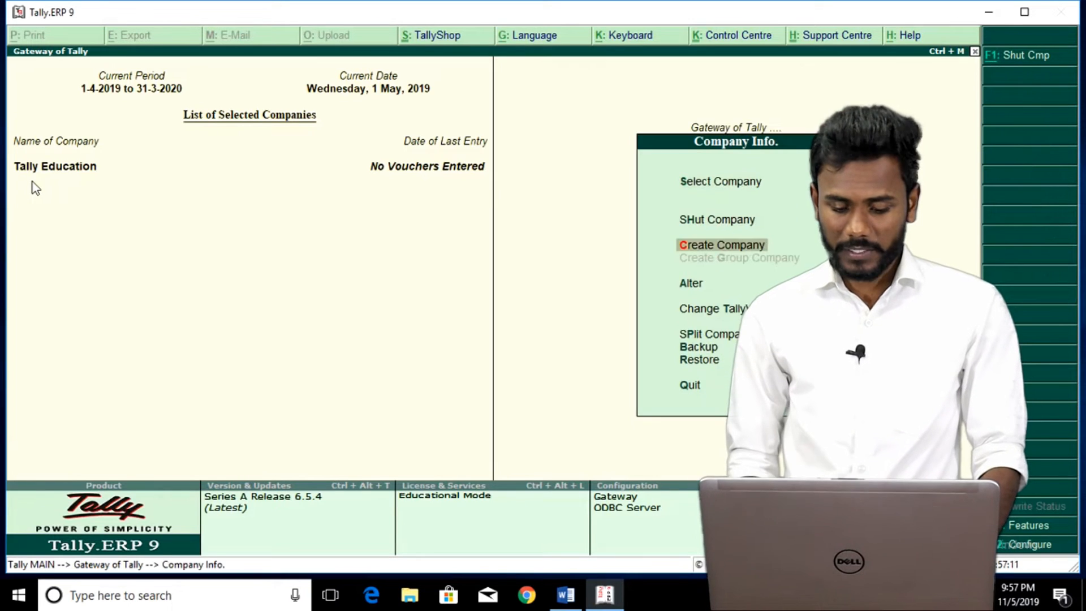
# Open Tally Education in Company Alteration, look over its details, and exit unchanged.
pyautogui.press('a')
pyautogui.press('Return')
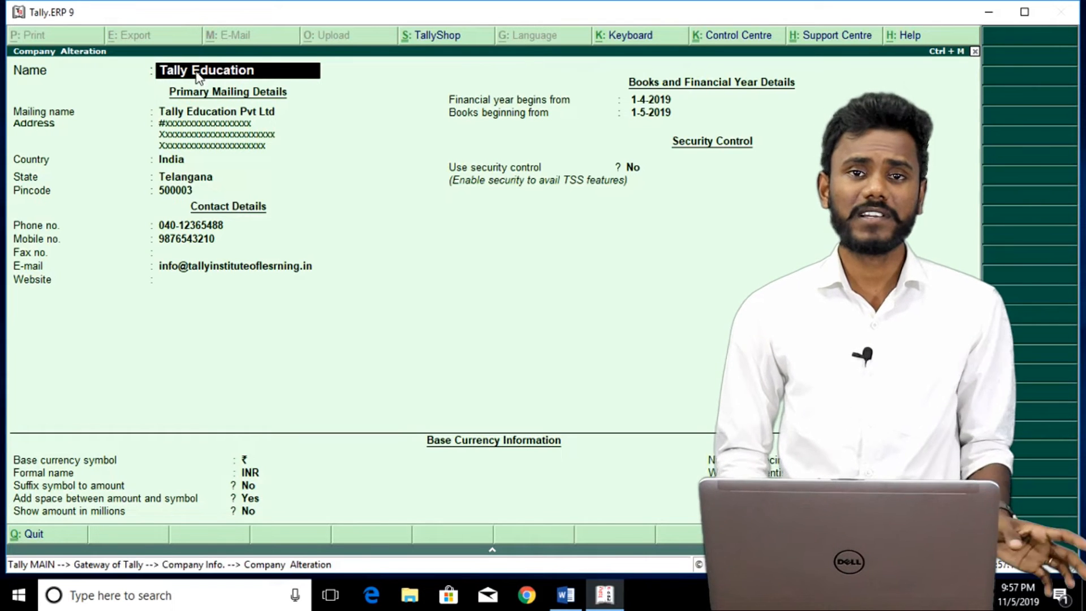
pyautogui.press('Return')
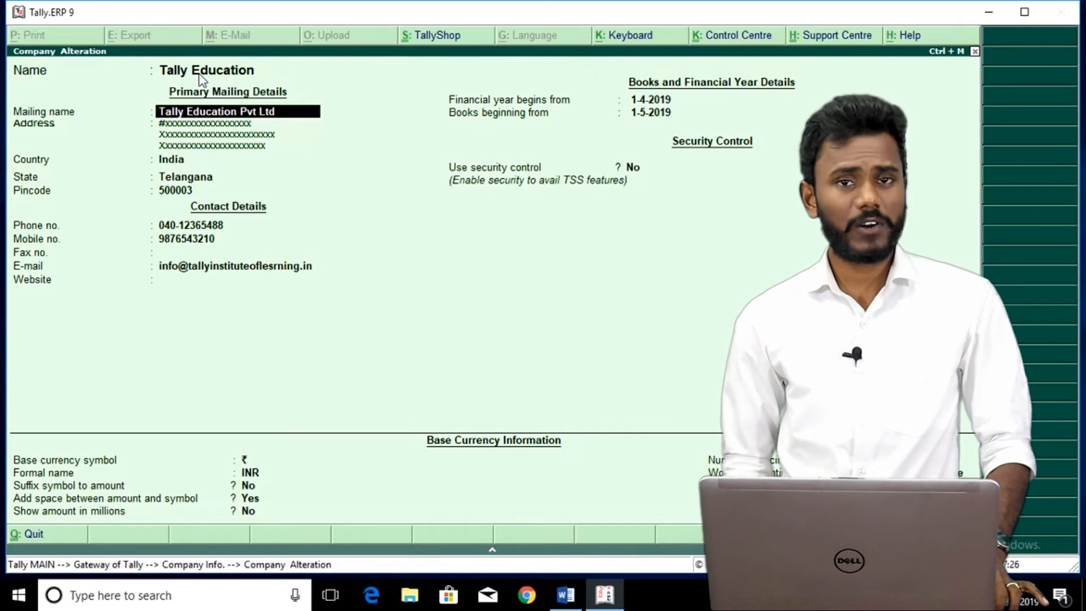
pyautogui.press('Escape')
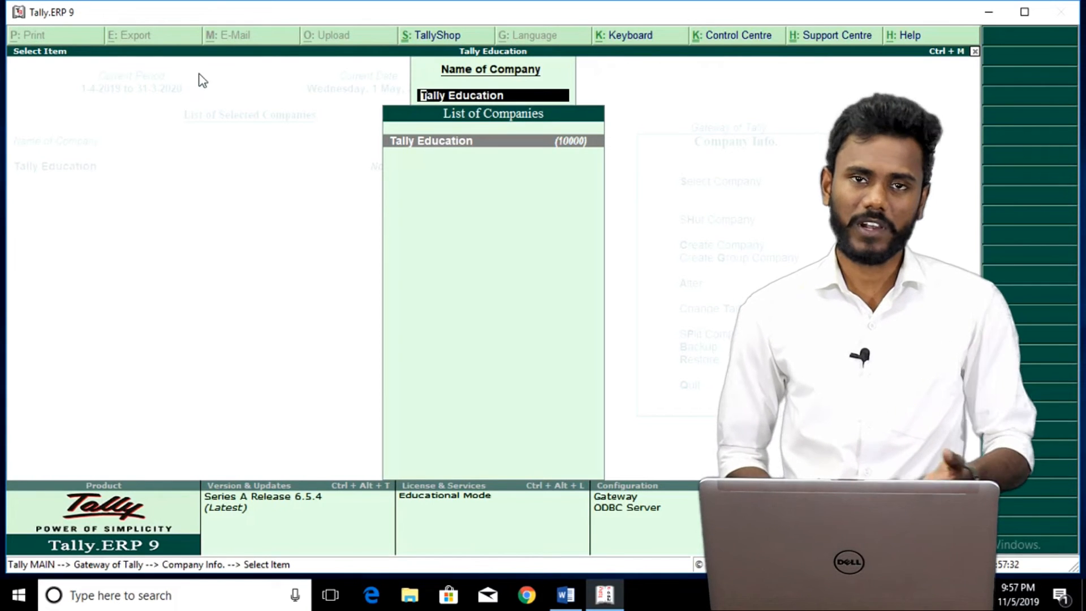
pyautogui.press('Escape')
pyautogui.press('Escape')
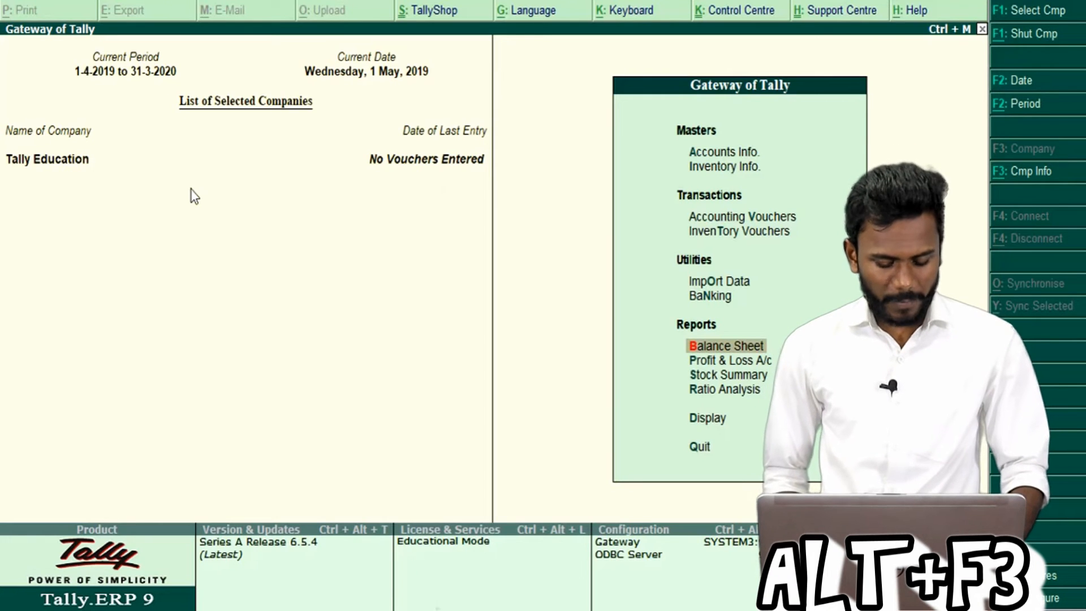
pyautogui.hotkey('alt', 'F3')
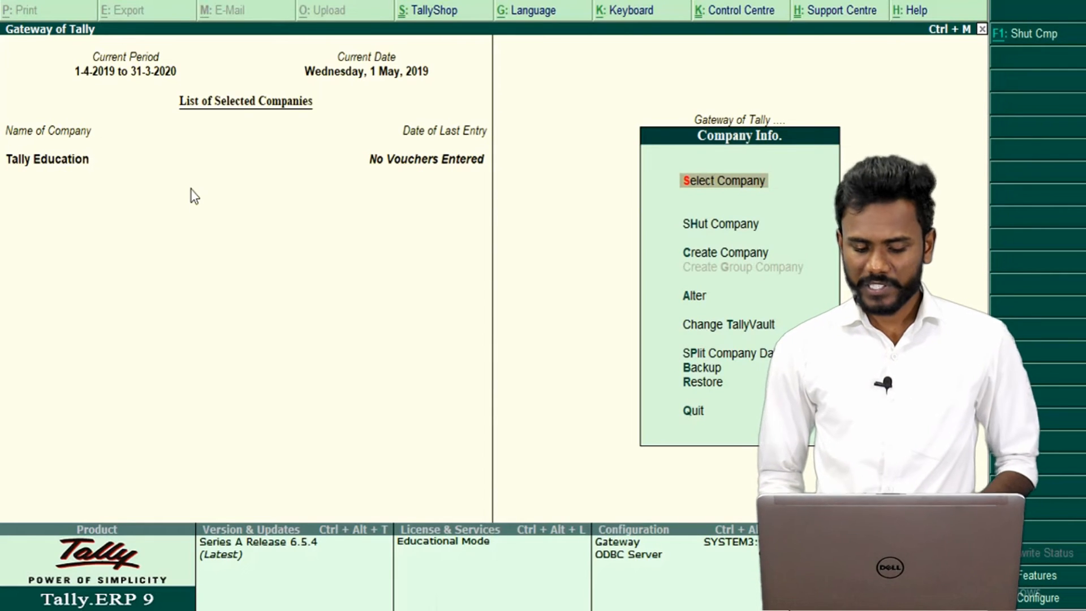
# Open Tally Education for alteration and overwrite its three address lines with placeholder text.
pyautogui.press('Down')
pyautogui.press('Down')
pyautogui.press('Down')
pyautogui.press('Down')
pyautogui.press('Up')
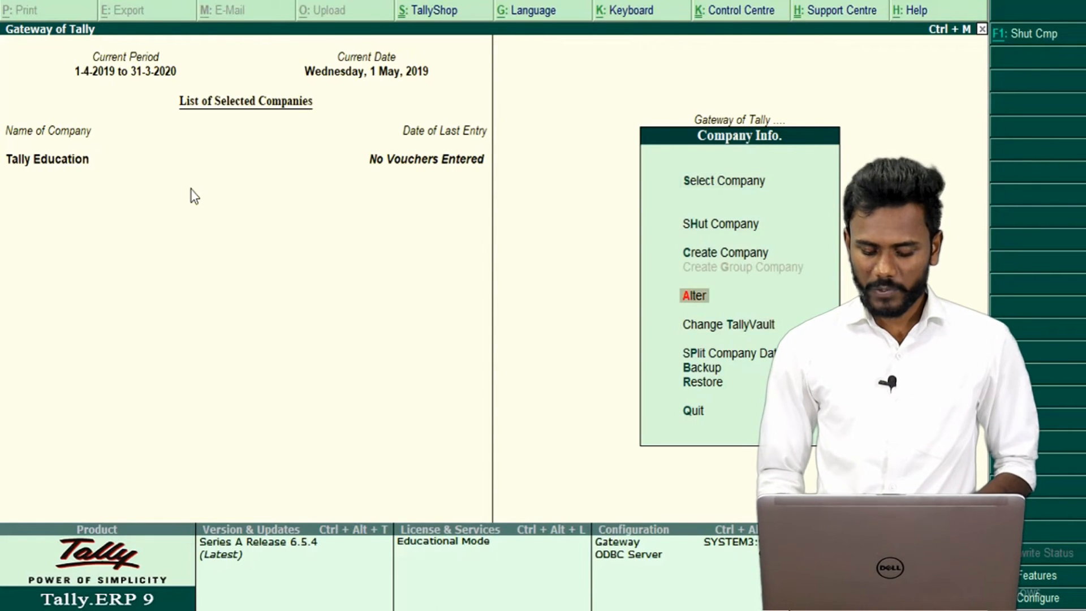
pyautogui.press('Return')
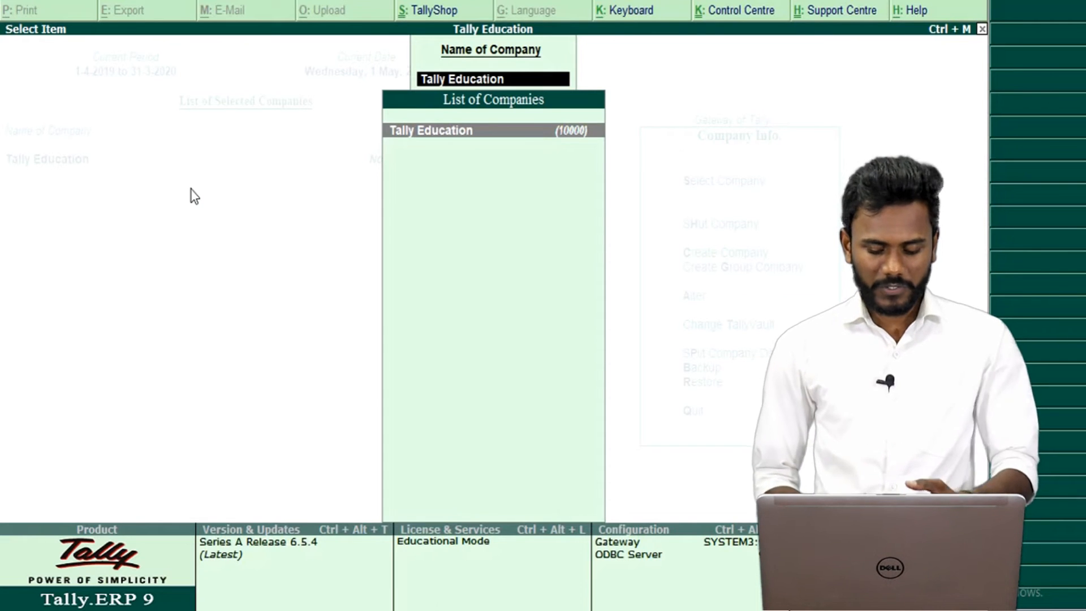
pyautogui.press('Return')
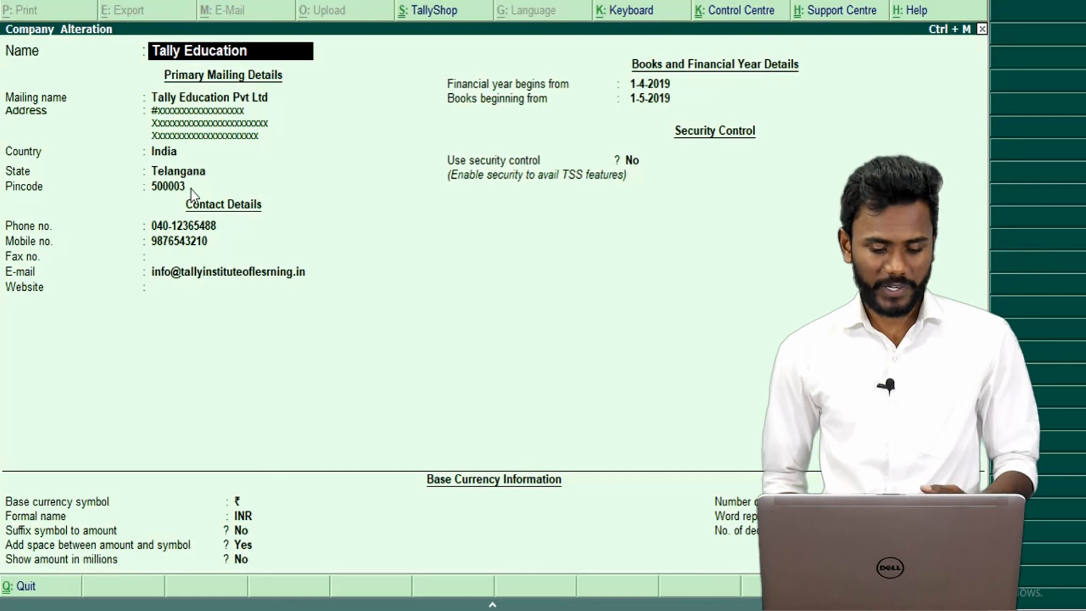
pyautogui.press('Return')
pyautogui.press('Return')
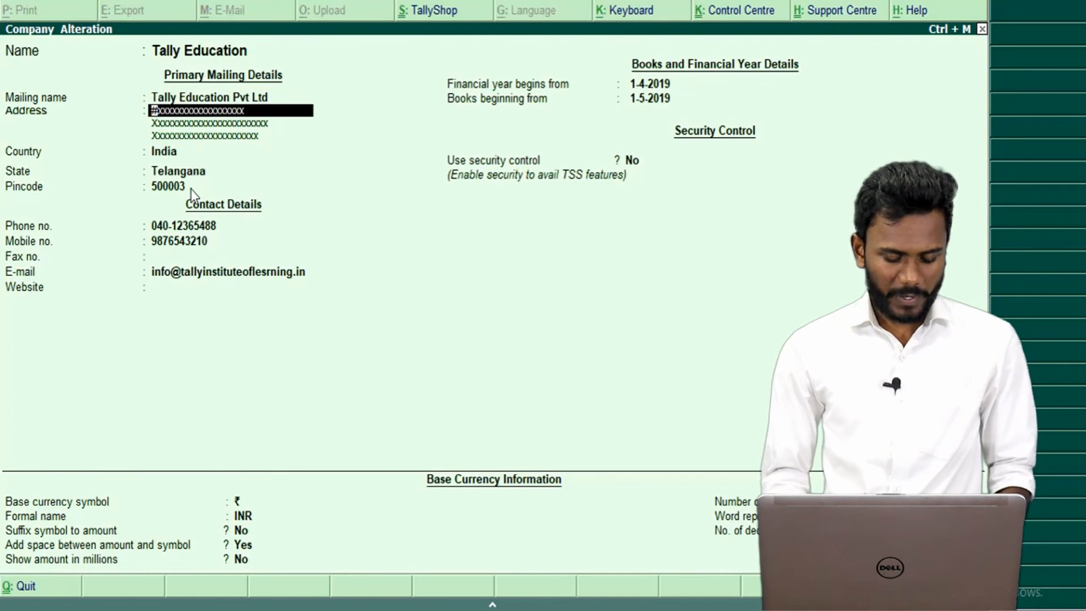
pyautogui.write('#y')
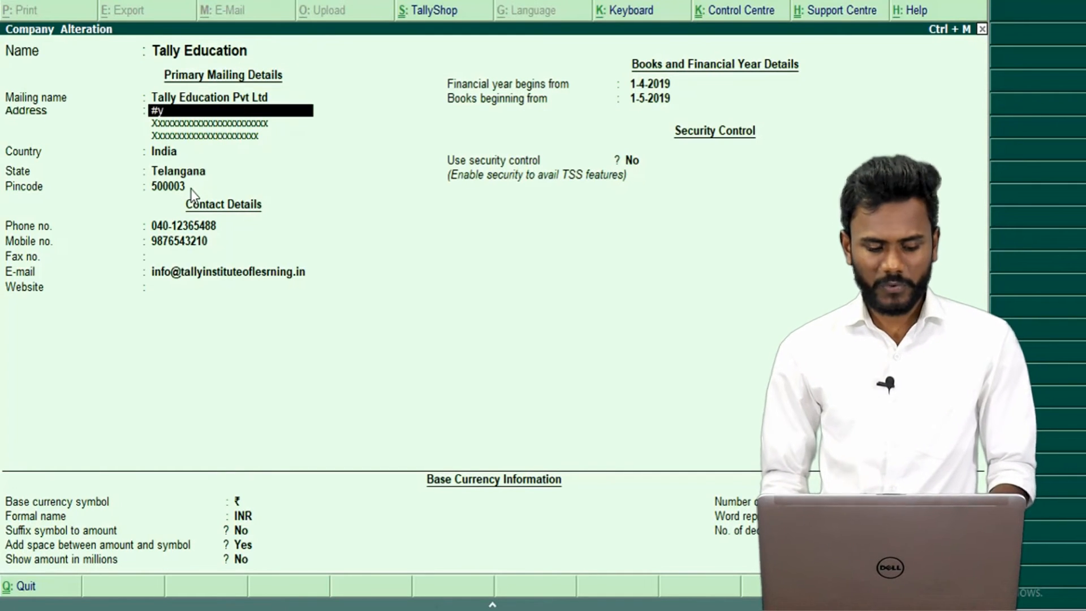
pyautogui.write('yyyyyyyyyyyyyyyyyyyy')
pyautogui.press('Return')
pyautogui.write('Yyyyyy')
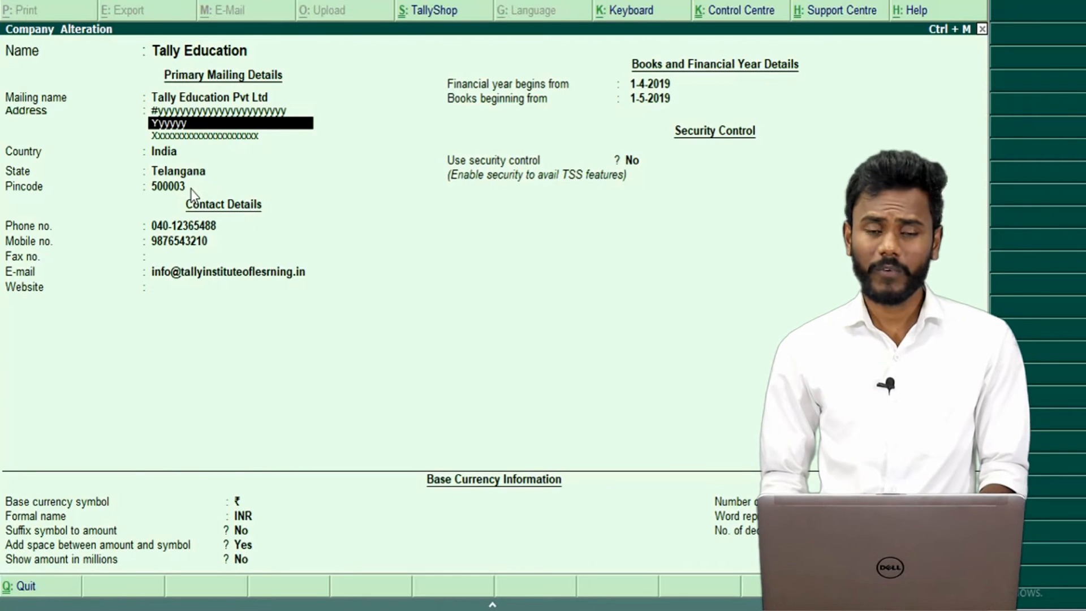
pyautogui.write('yyyyyyyyyyyyyyyyyyy')
pyautogui.press('Return')
pyautogui.write('Yyyyyyyyyyyyyyyyy')
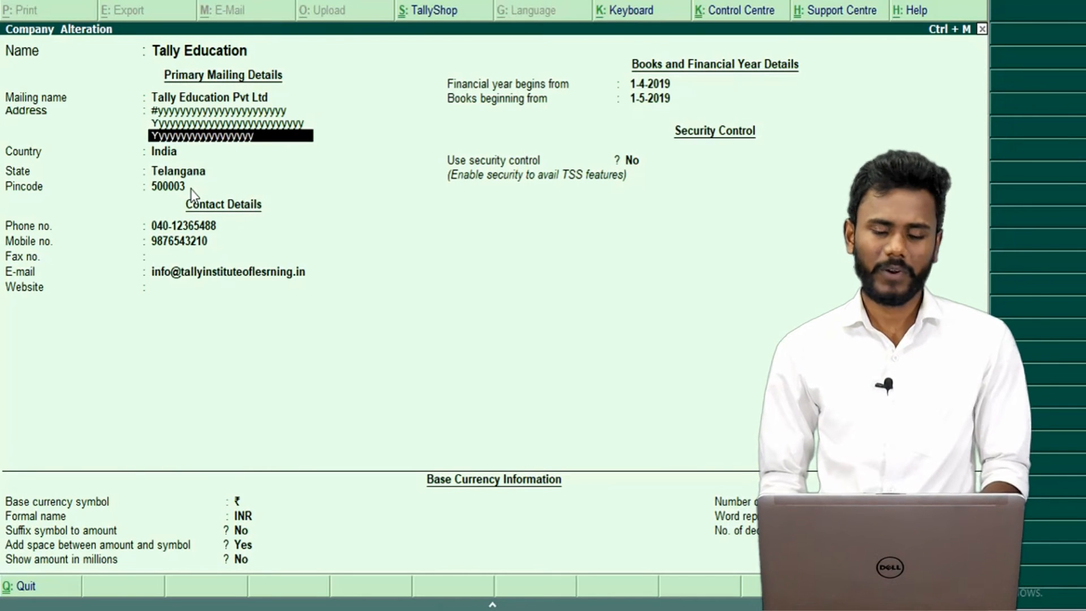
pyautogui.press('Return')
pyautogui.press('Return')
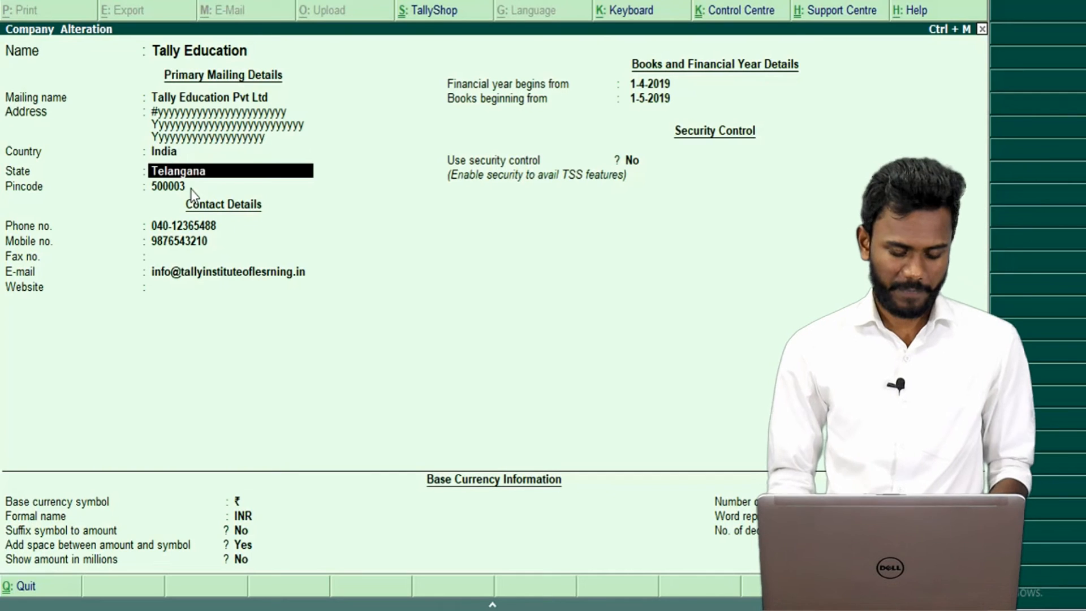
# Change the state to Karnataka, replace the pincode, and save the altered company.
pyautogui.write('ba')
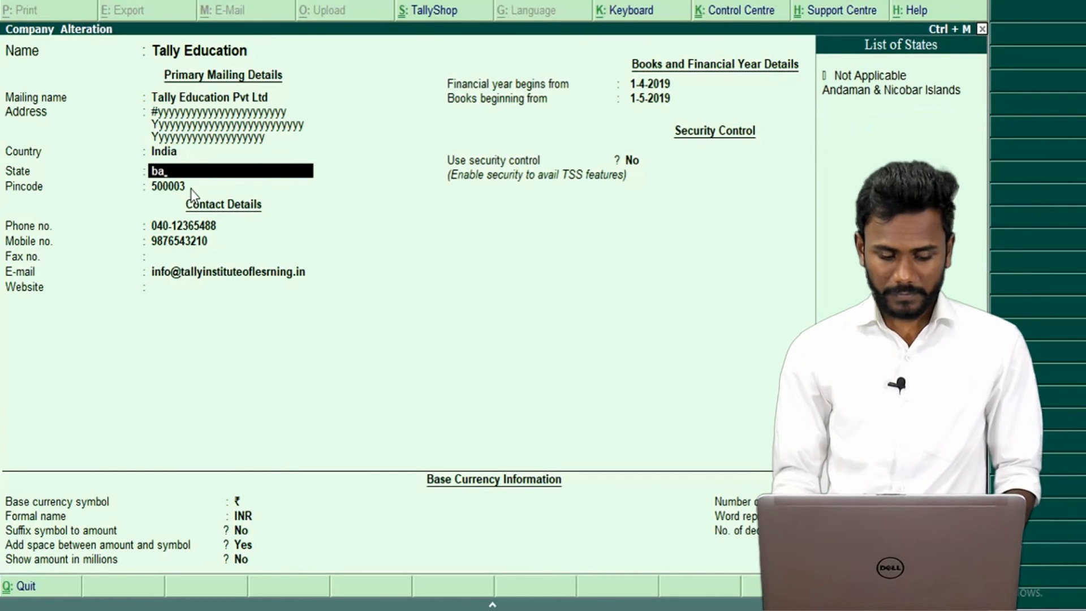
pyautogui.press('BackSpace')
pyautogui.press('BackSpace')
pyautogui.write('ba')
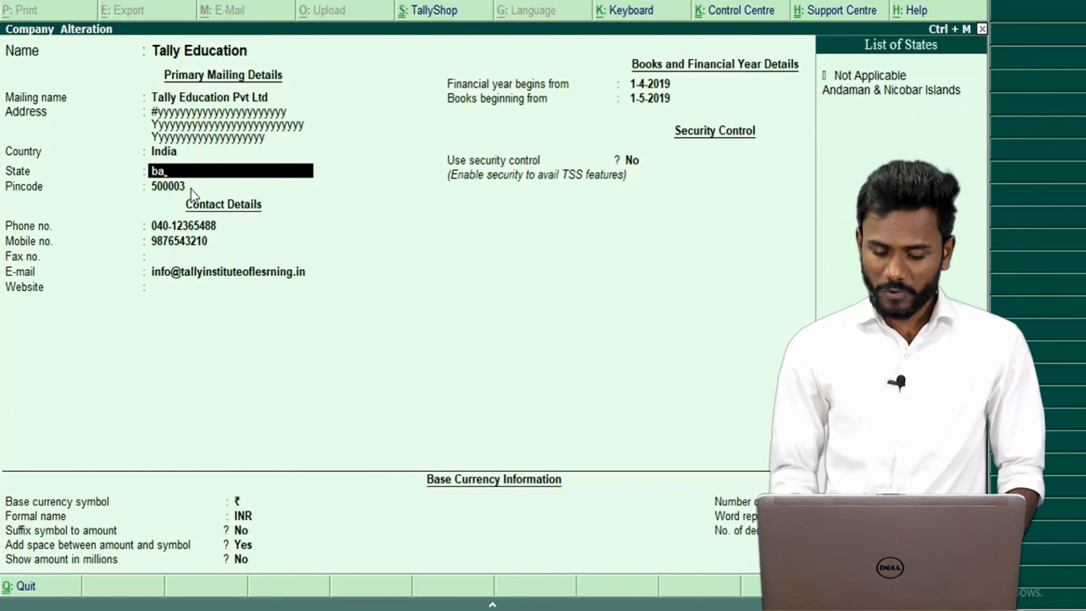
pyautogui.press('BackSpace')
pyautogui.press('BackSpace')
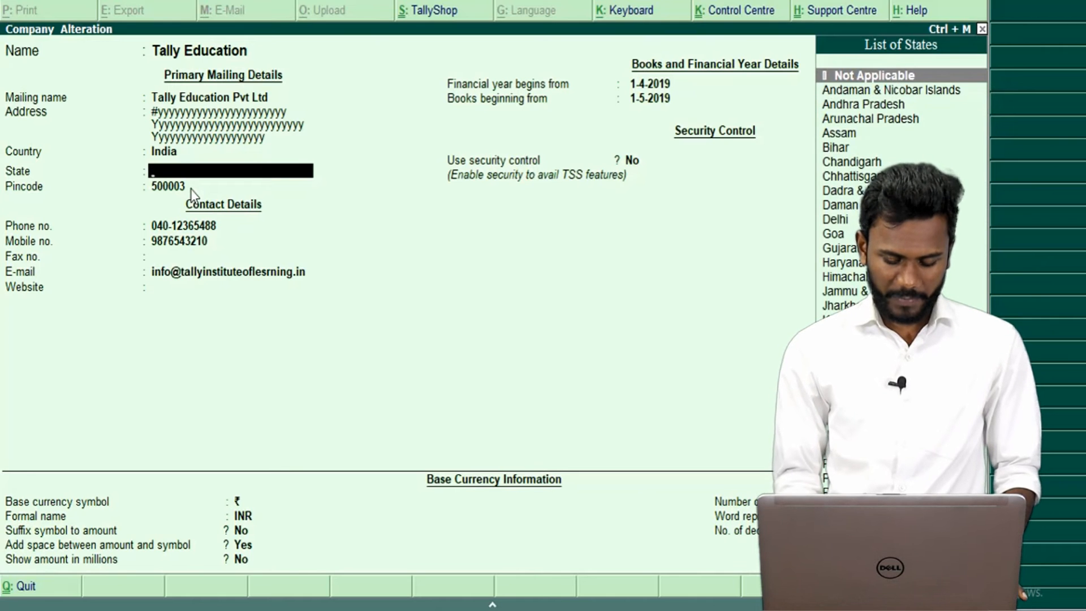
pyautogui.write('kar')
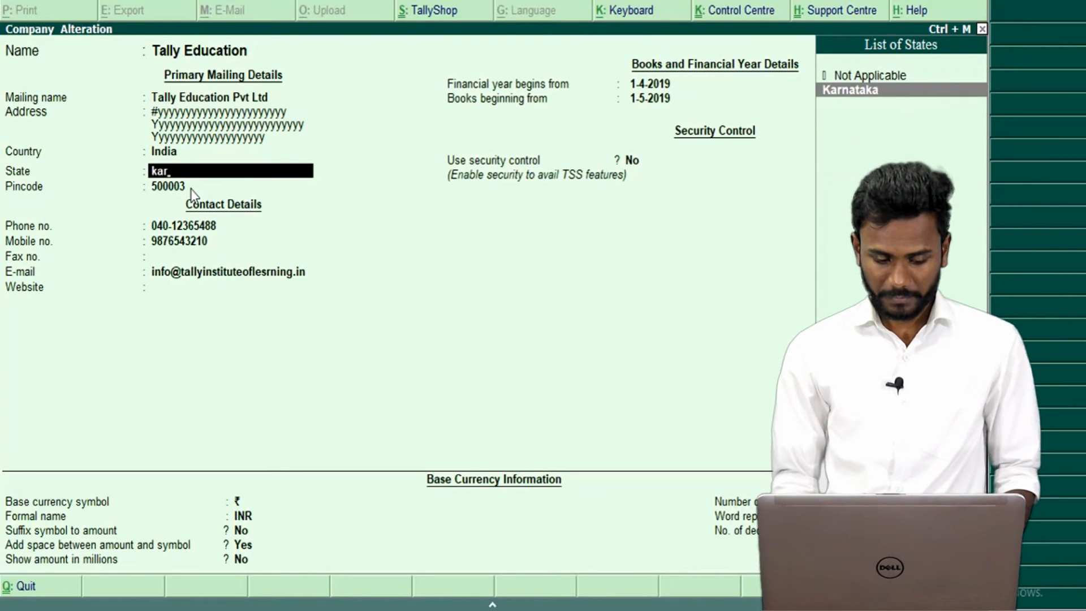
pyautogui.press('Return')
pyautogui.press('Return')
pyautogui.press('Return')
pyautogui.press('Up')
pyautogui.press('Up')
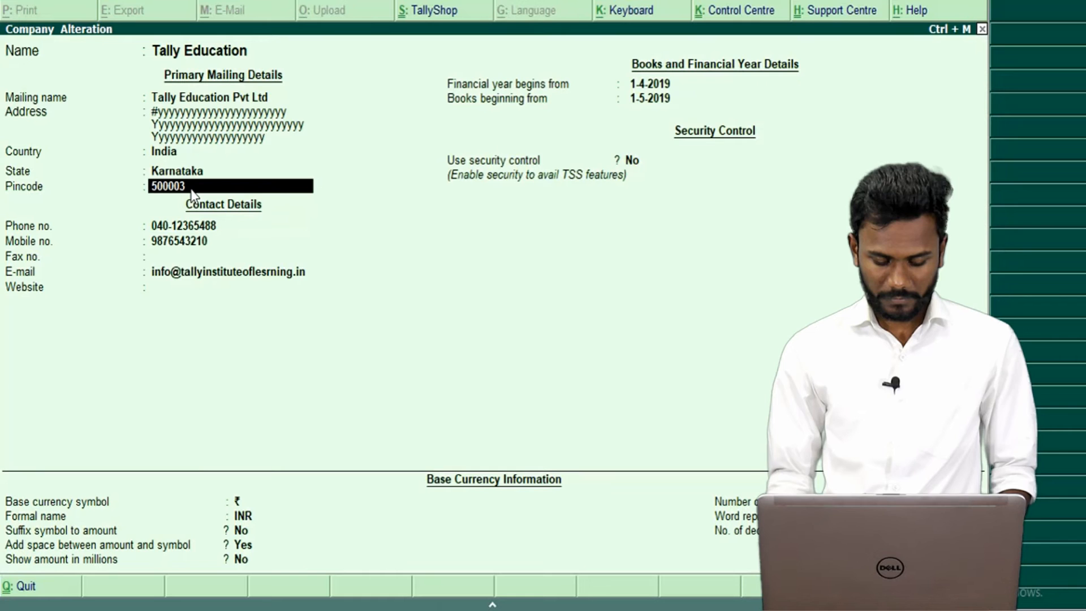
pyautogui.press('Down')
pyautogui.press('Up')
pyautogui.write('544543534')
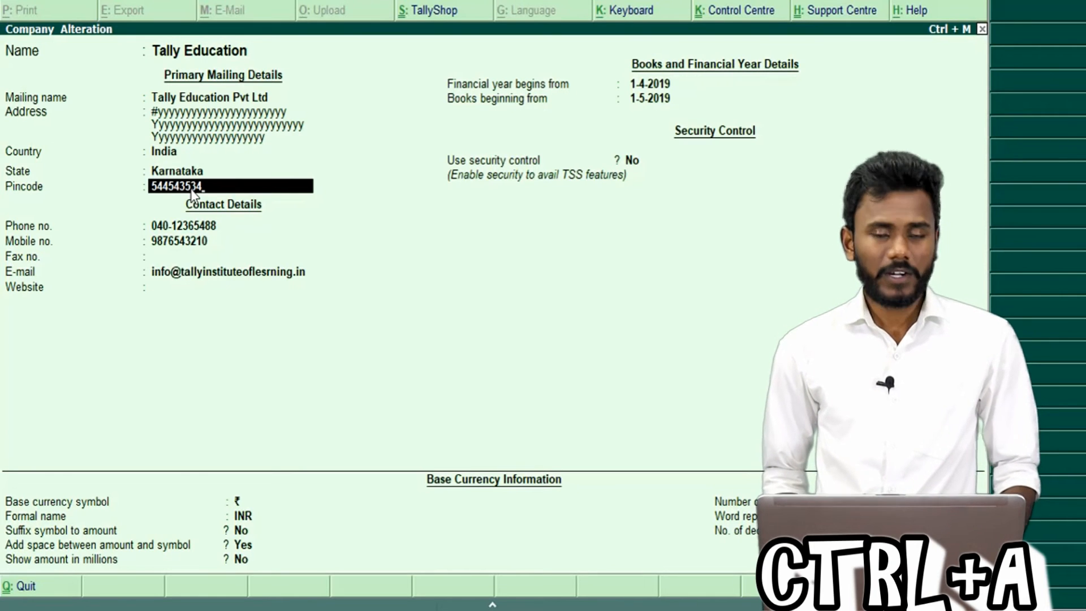
pyautogui.hotkey('ctrl', 'a')
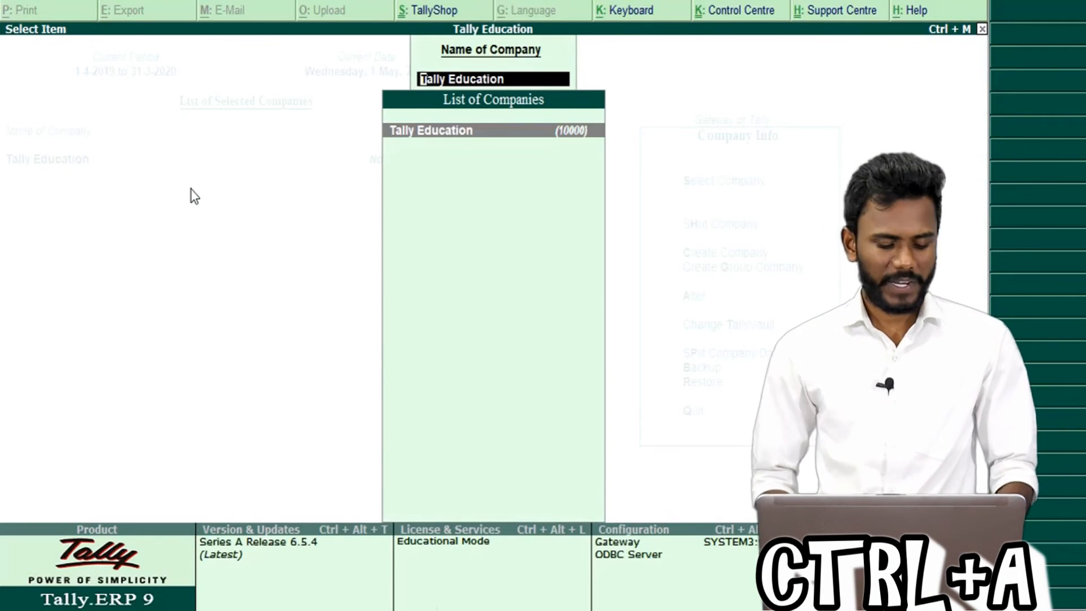
pyautogui.press('Escape')
pyautogui.press('Escape')
pyautogui.press('Escape')
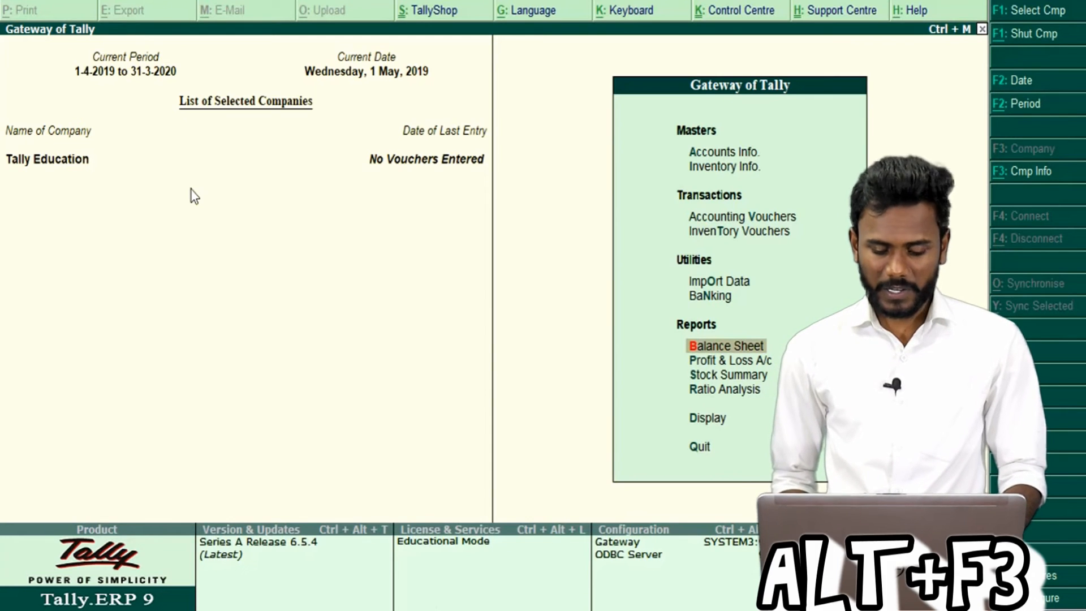
# Delete Tally Education from Company Alteration with Alt+D, confirming both prompts with Yes.
pyautogui.hotkey('alt', 'F3')
pyautogui.press('Down')
pyautogui.press('Down')
pyautogui.press('Down')
pyautogui.press('Down')
pyautogui.press('Up')
pyautogui.press('Return')
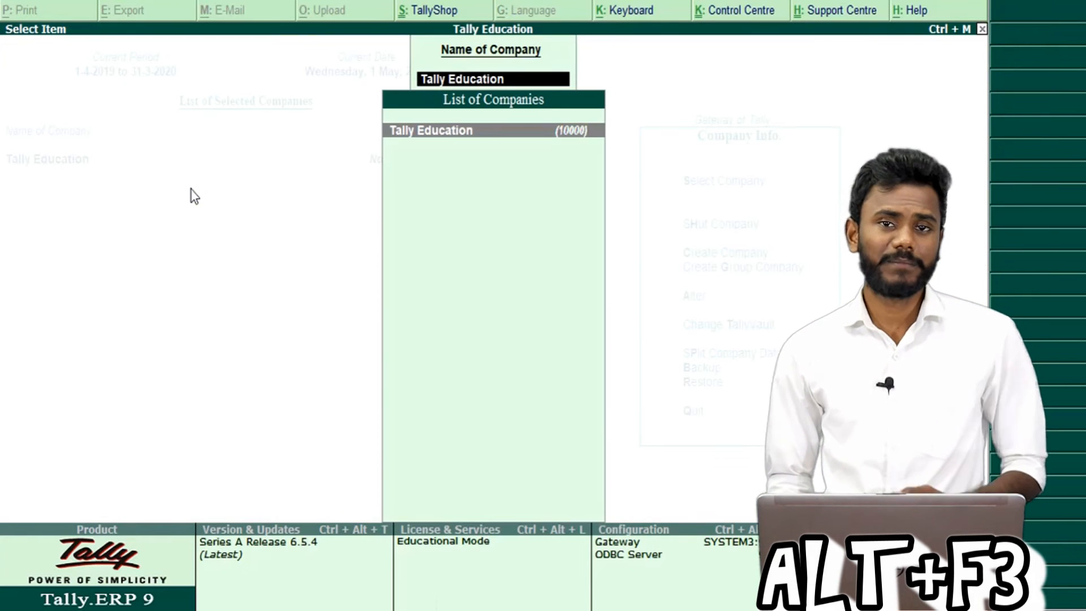
pyautogui.press('Return')
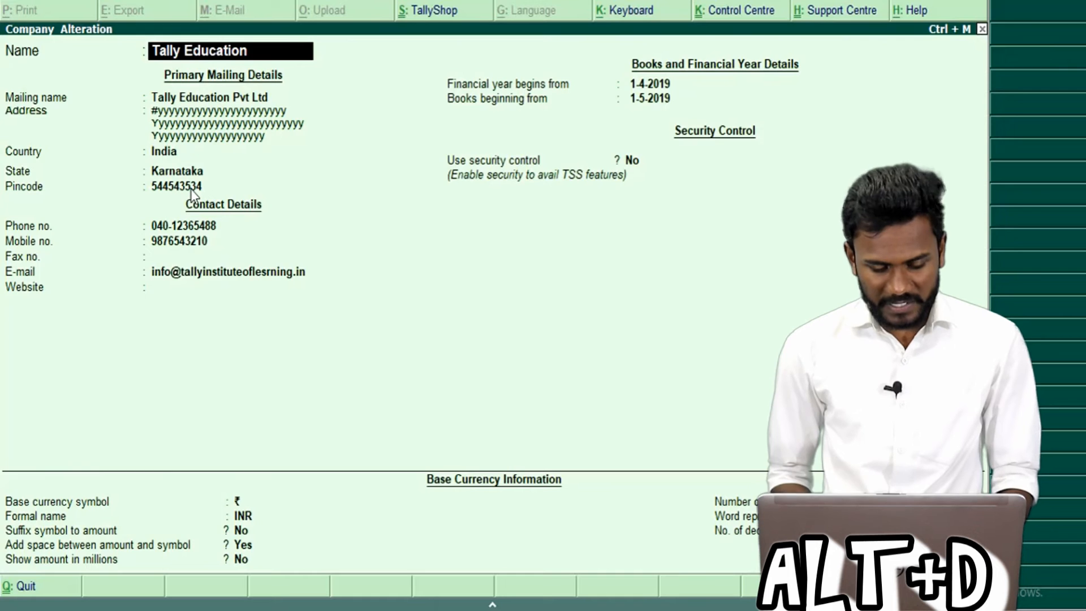
pyautogui.hotkey('alt', 'd')
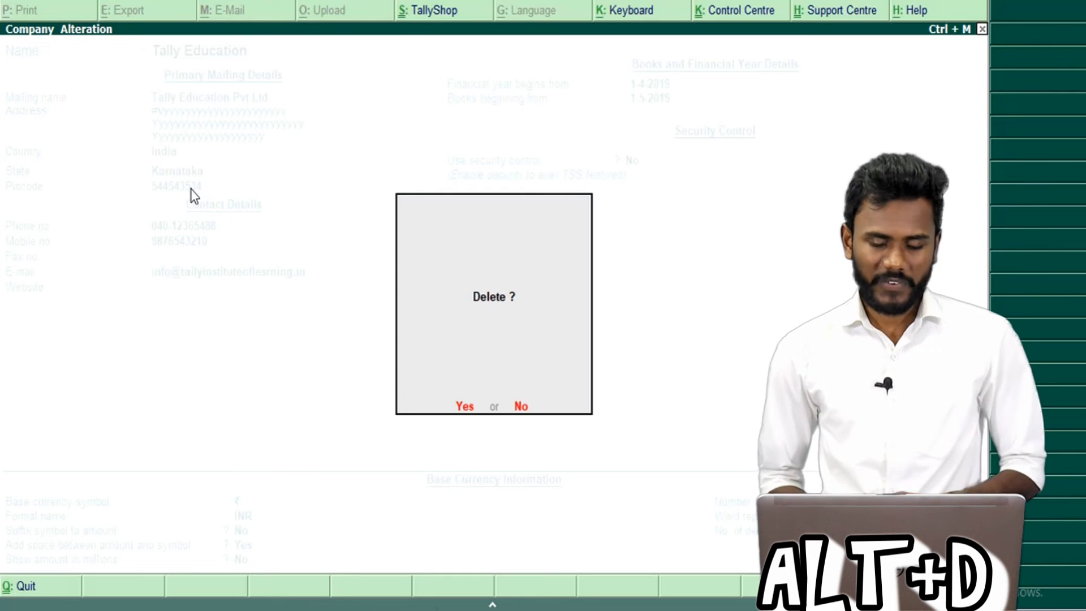
pyautogui.press('y')
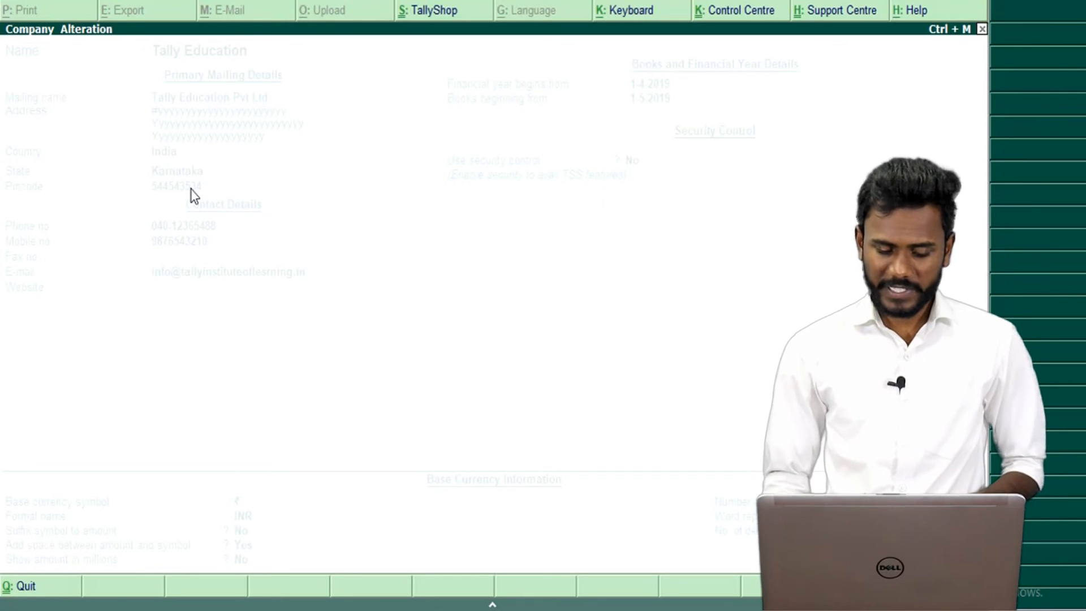
pyautogui.press('y')
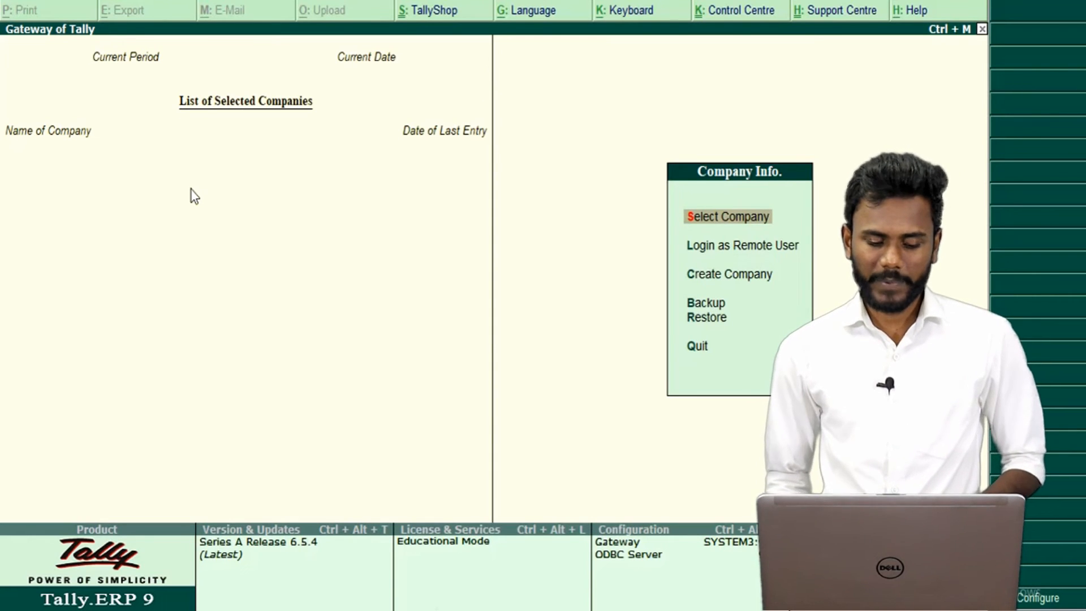
pyautogui.press('Return')
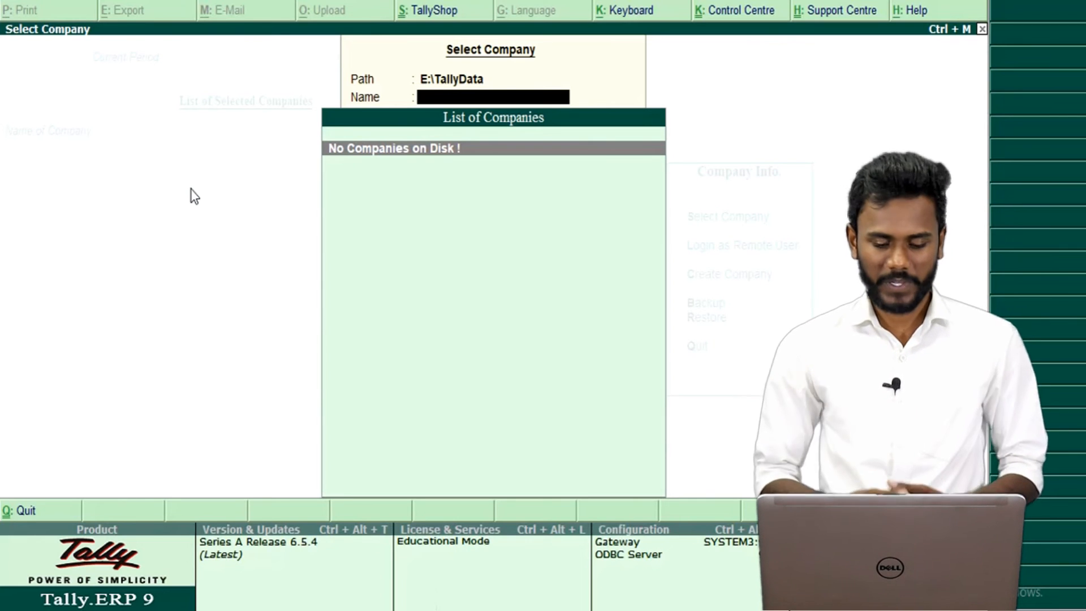
pyautogui.press('Escape')
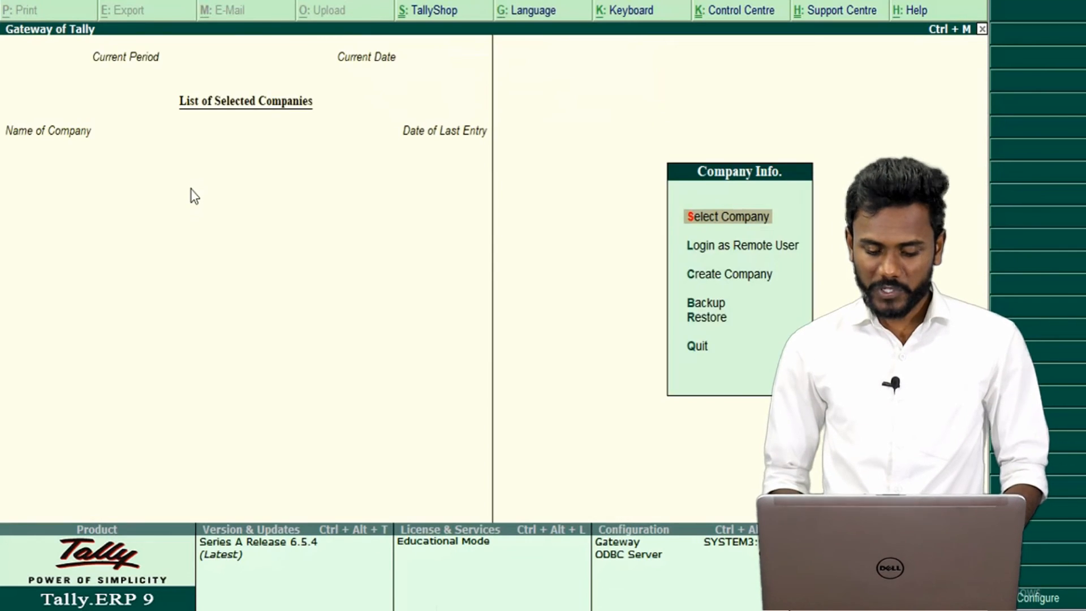
pyautogui.press('Down')
pyautogui.press('Down')
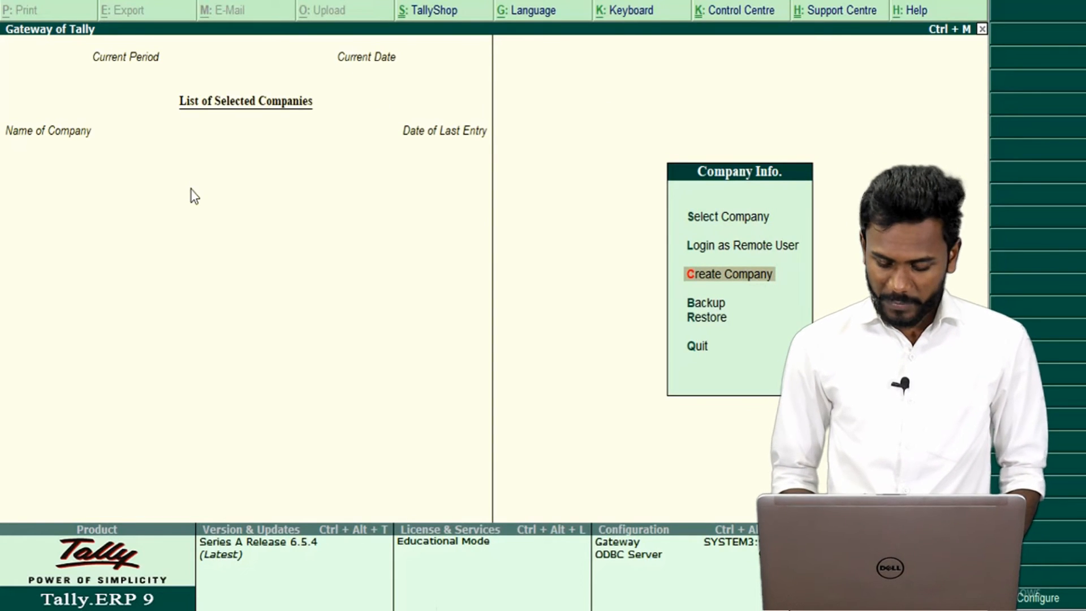
# Enter company name 'Tally Education', mailing name 'Tally Educationa Pvt Ltd' and a one-line address.
pyautogui.press('Return')
pyautogui.write('Tally E')
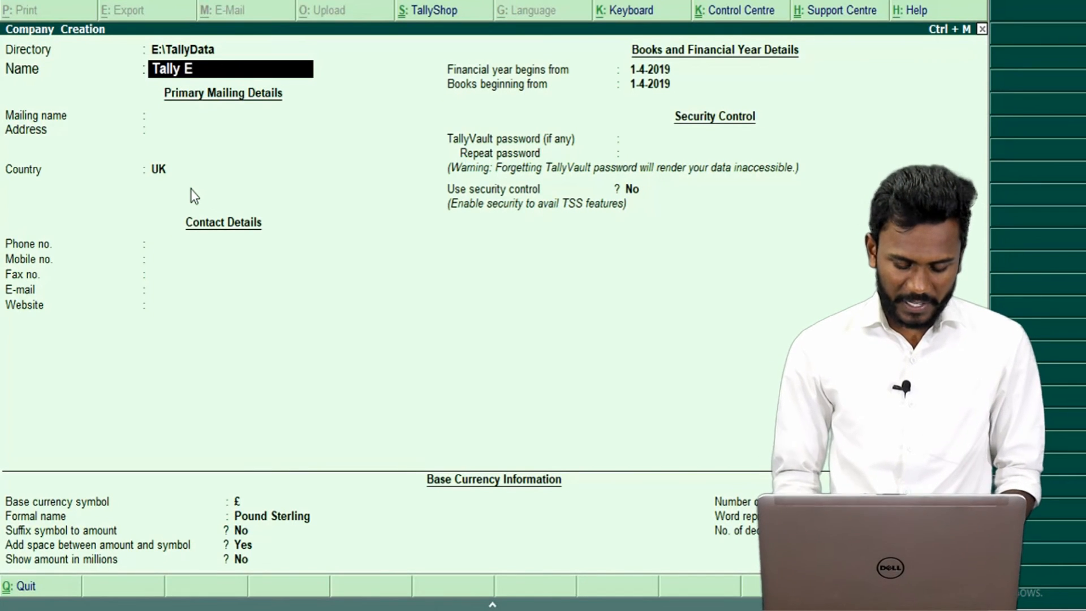
pyautogui.write('ducation')
pyautogui.press('Return')
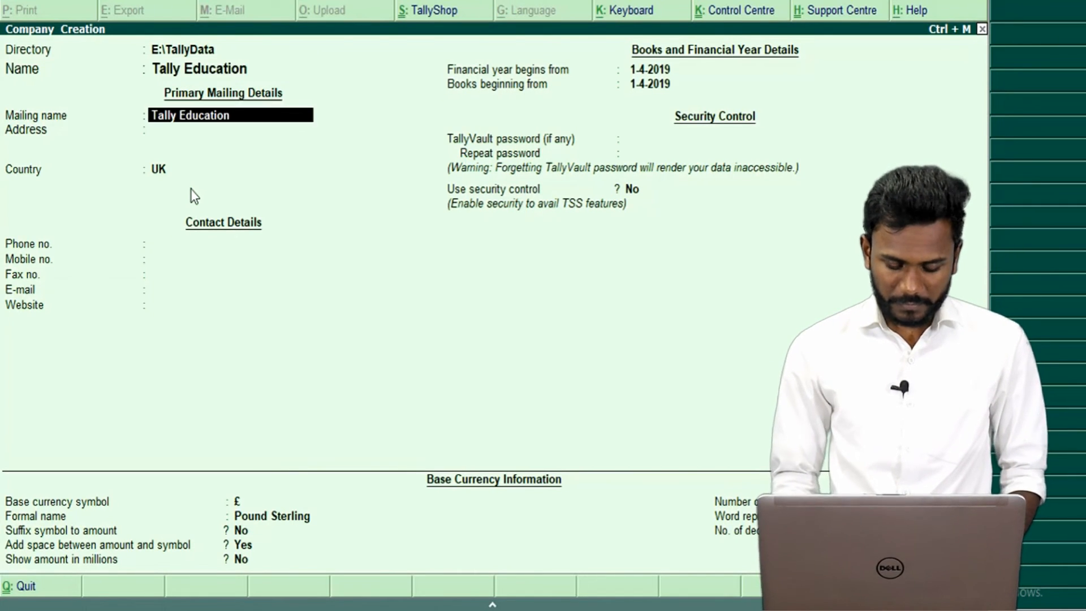
pyautogui.write('Tally')
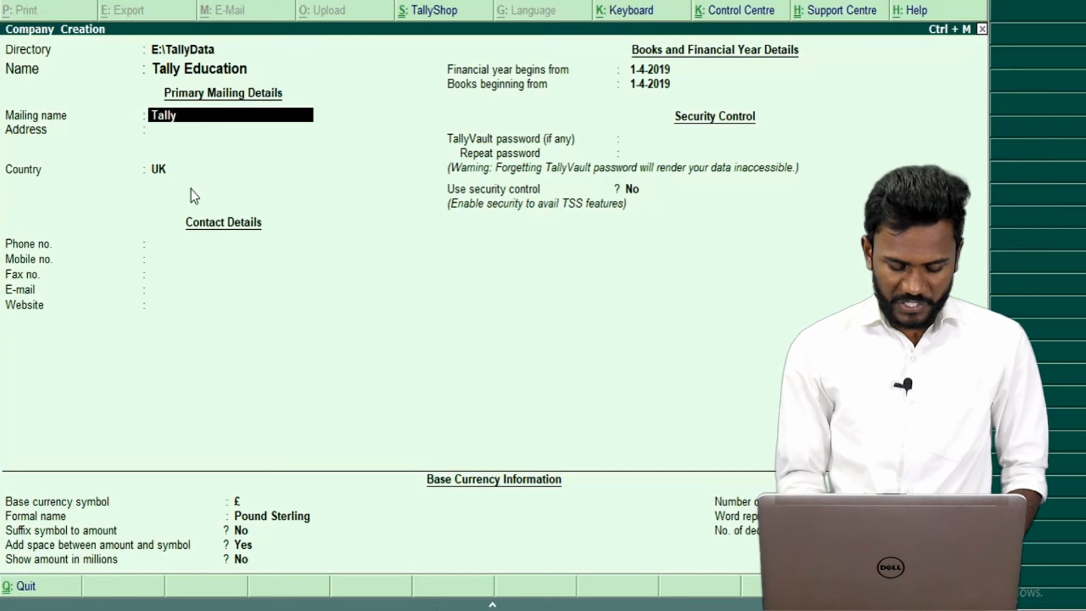
pyautogui.write(' Educatio')
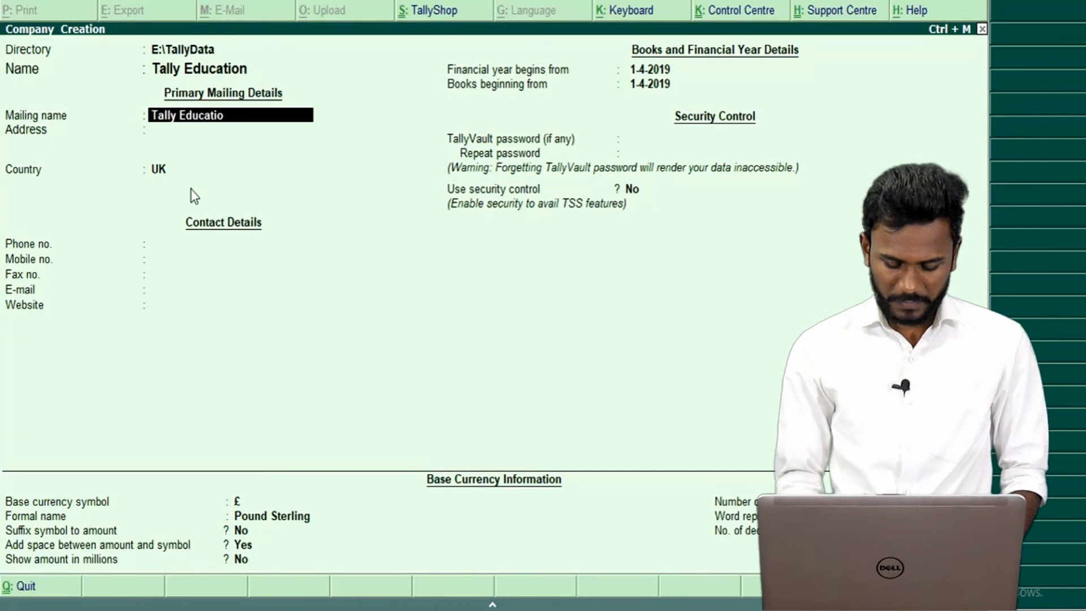
pyautogui.write('na Pvt Ltd')
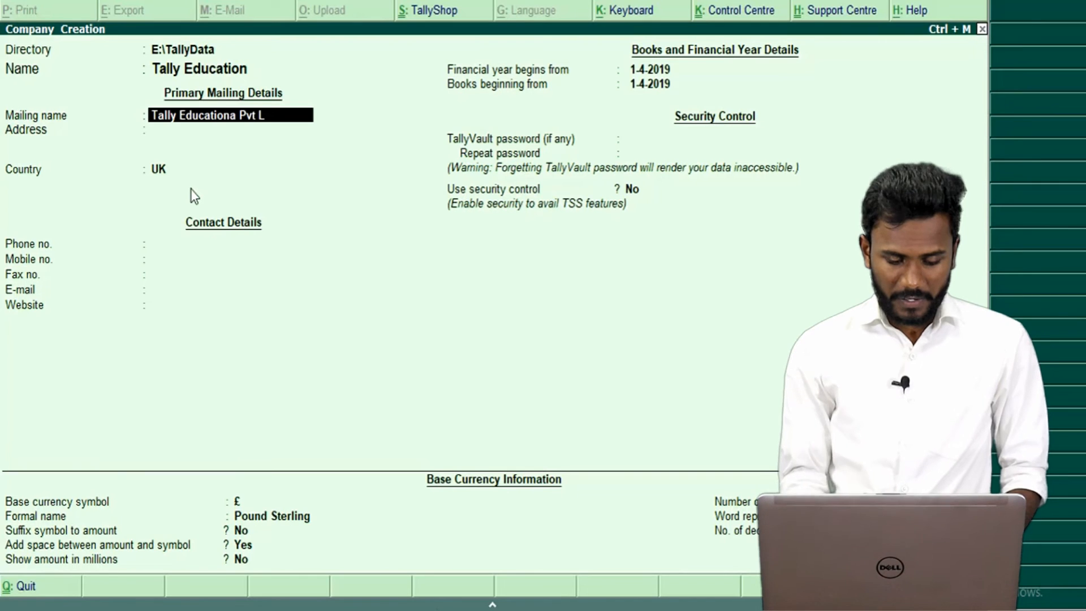
pyautogui.press('Return')
pyautogui.write('Ergheggdgdgdfg')
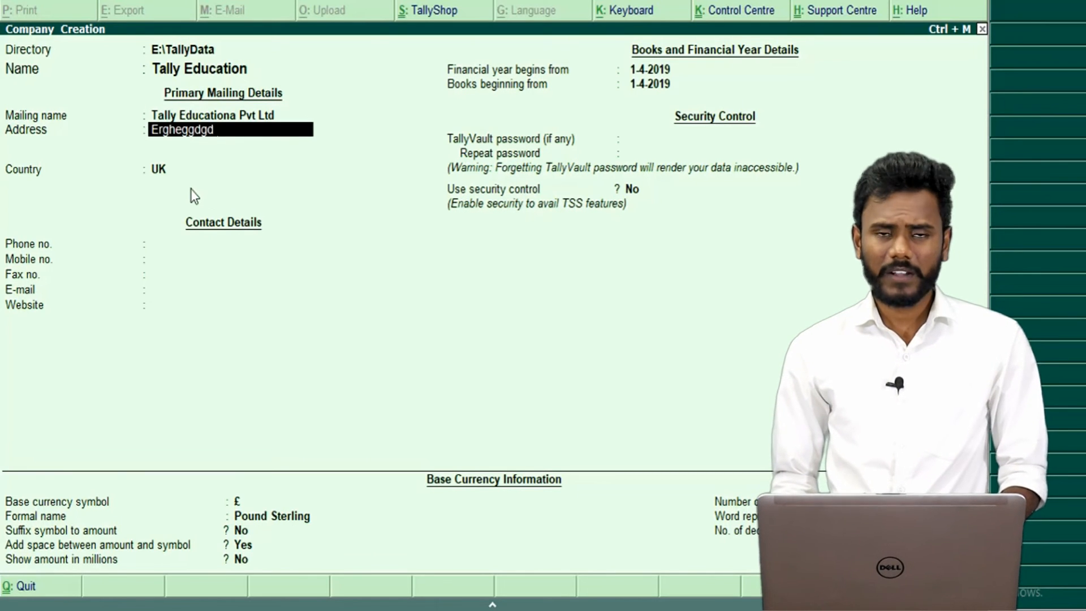
pyautogui.press('Return')
pyautogui.press('Return')
# Set the country to India and the state to Karnataka, leaving contact fields empty.
pyautogui.press('Up')
pyautogui.write('india')
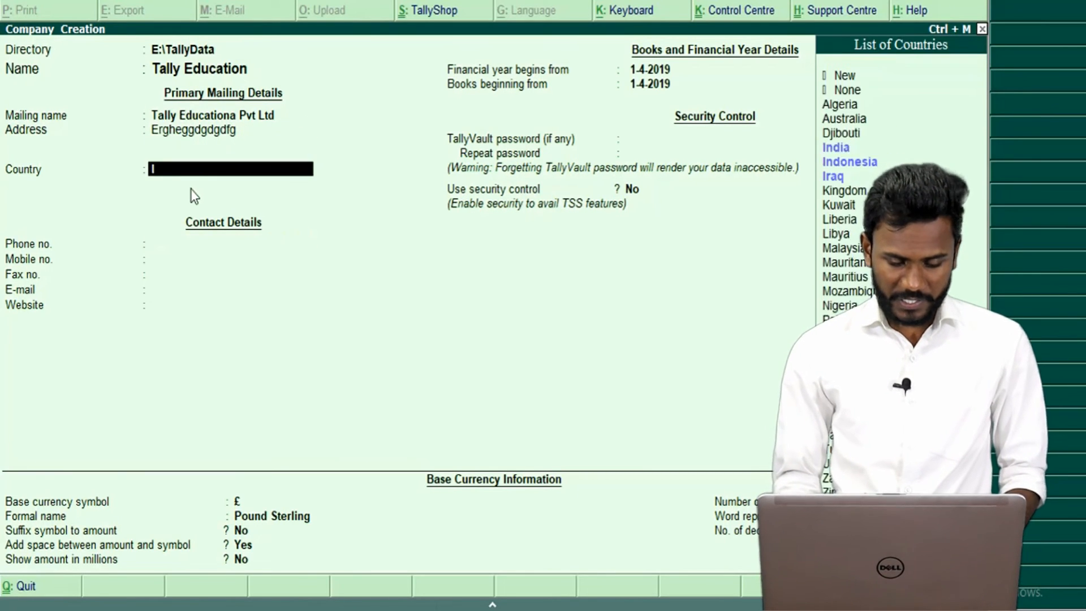
pyautogui.press('Return')
pyautogui.write('Kar')
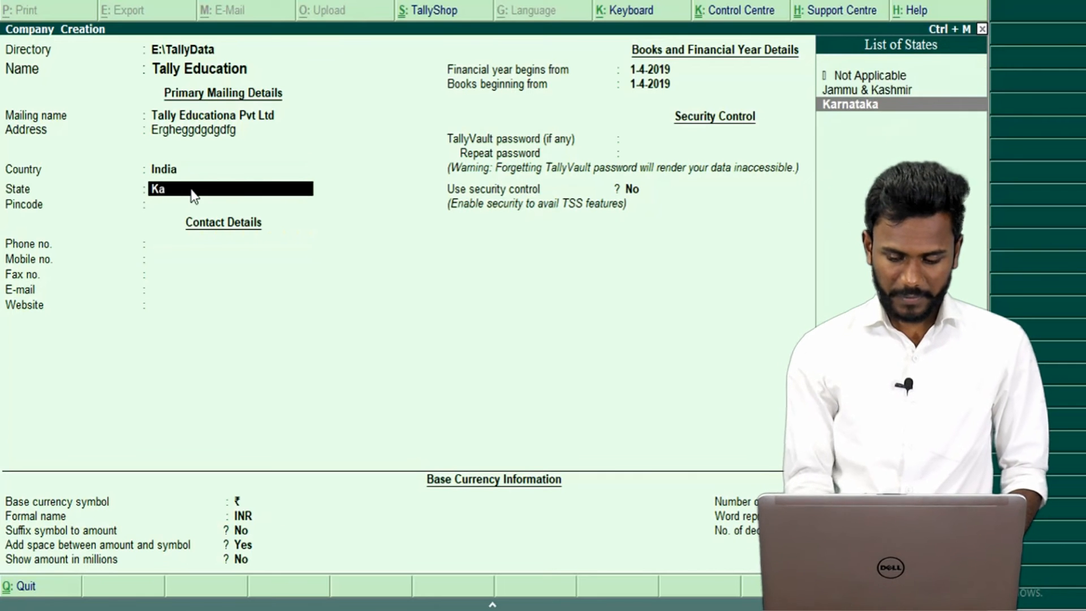
pyautogui.press('Return')
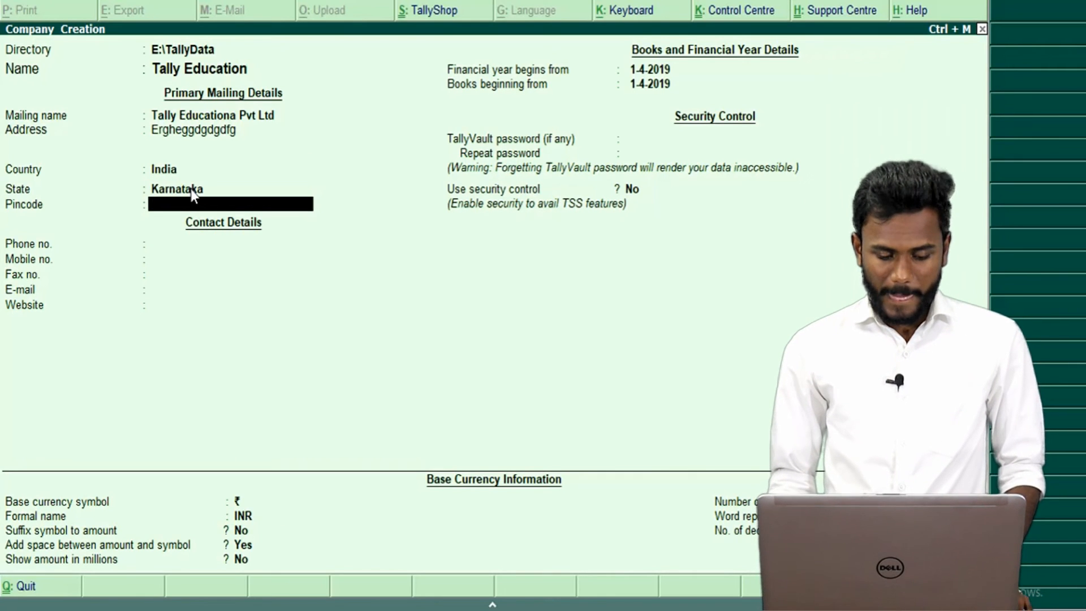
pyautogui.press('Return')
pyautogui.press('Return')
pyautogui.press('Return')
pyautogui.press('Up')
pyautogui.press('Up')
pyautogui.press('Up')
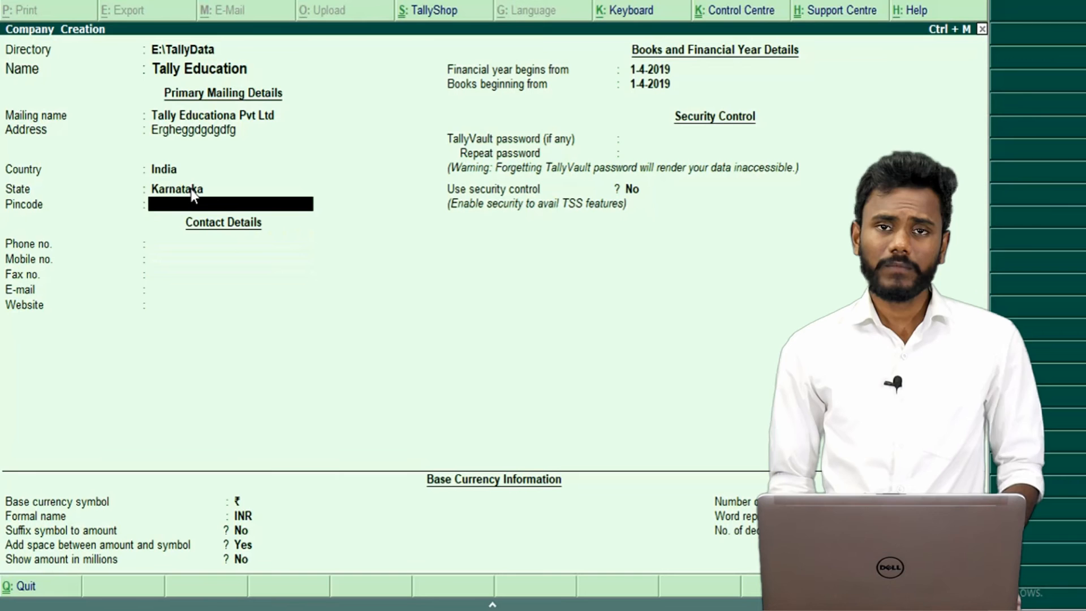
pyautogui.press('Return')
pyautogui.press('Return')
pyautogui.press('Return')
pyautogui.press('Return')
pyautogui.press('Return')
pyautogui.press('Return')
pyautogui.press('Return')
pyautogui.press('Return')
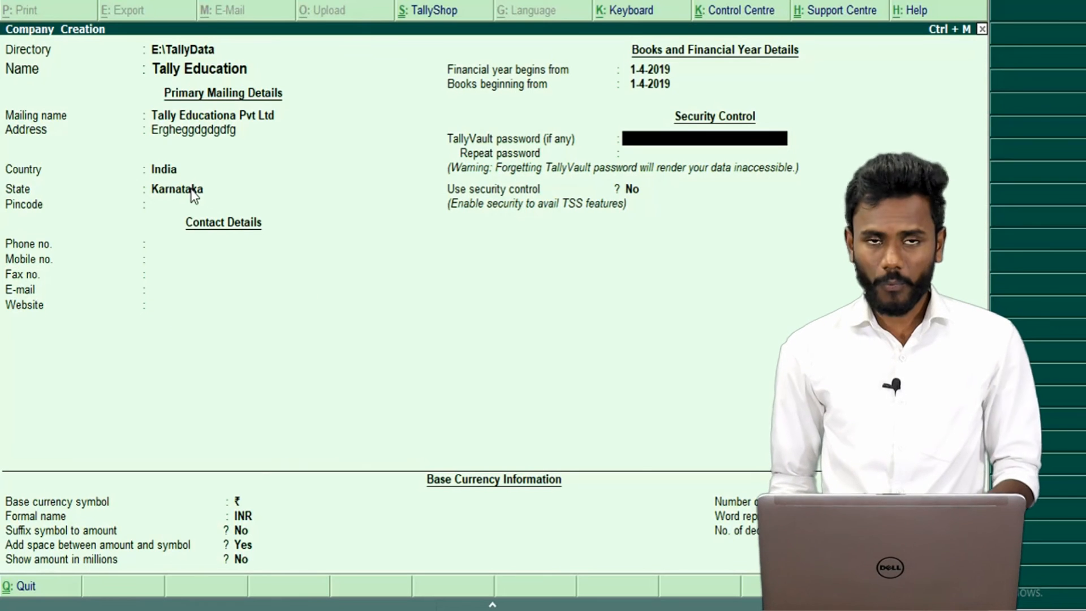
# Enter the TallyVault password and repeat it to confirm.
pyautogui.write('*****')
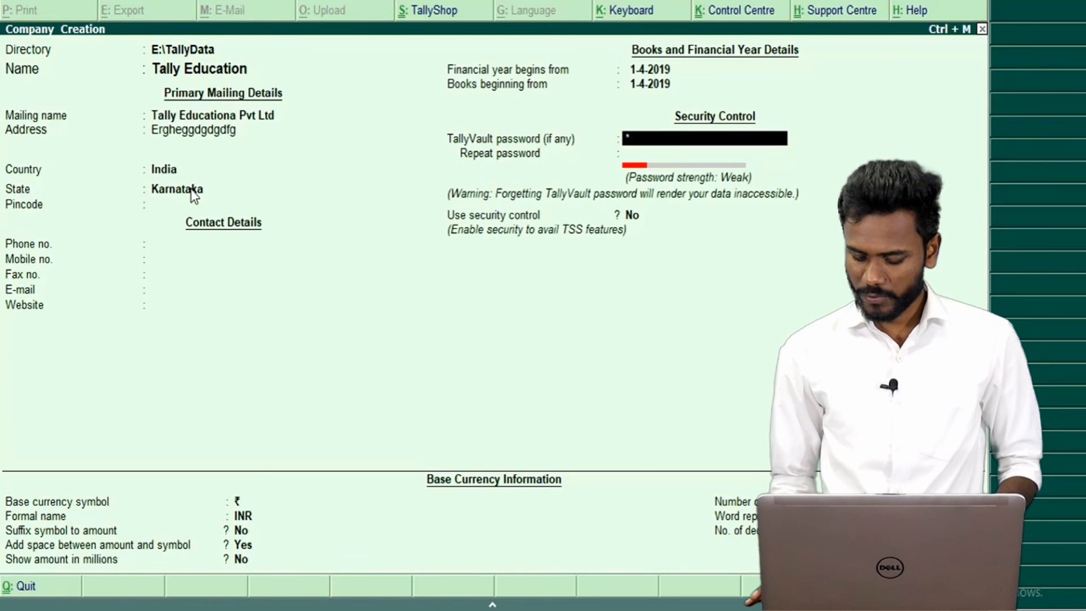
pyautogui.press('BackSpace')
pyautogui.press('BackSpace')
pyautogui.press('BackSpace')
pyautogui.press('BackSpace')
pyautogui.press('BackSpace')
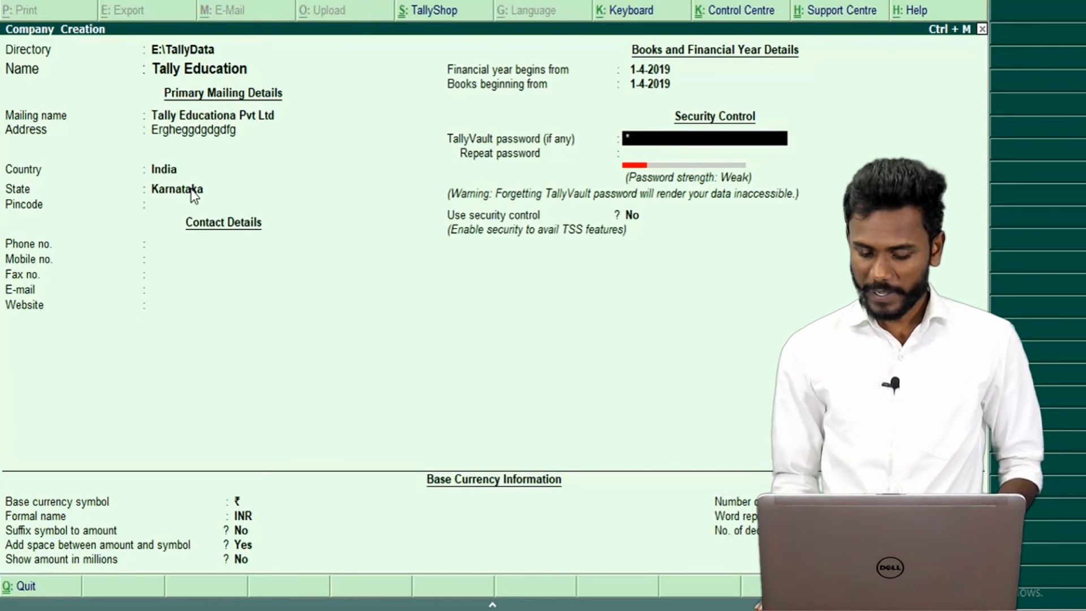
pyautogui.write('***')
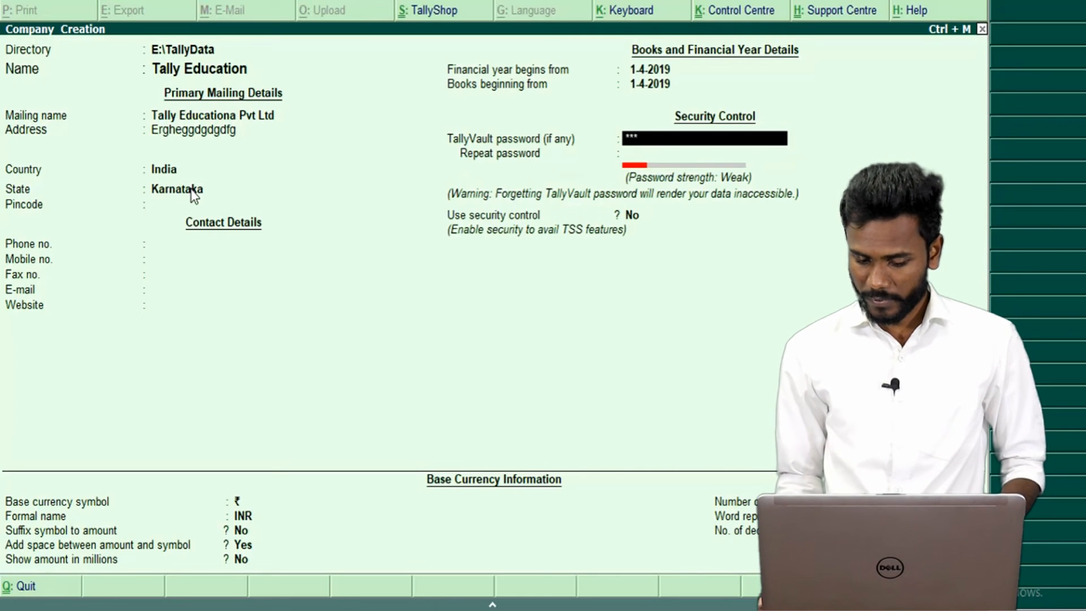
pyautogui.press('Return')
pyautogui.write('***')
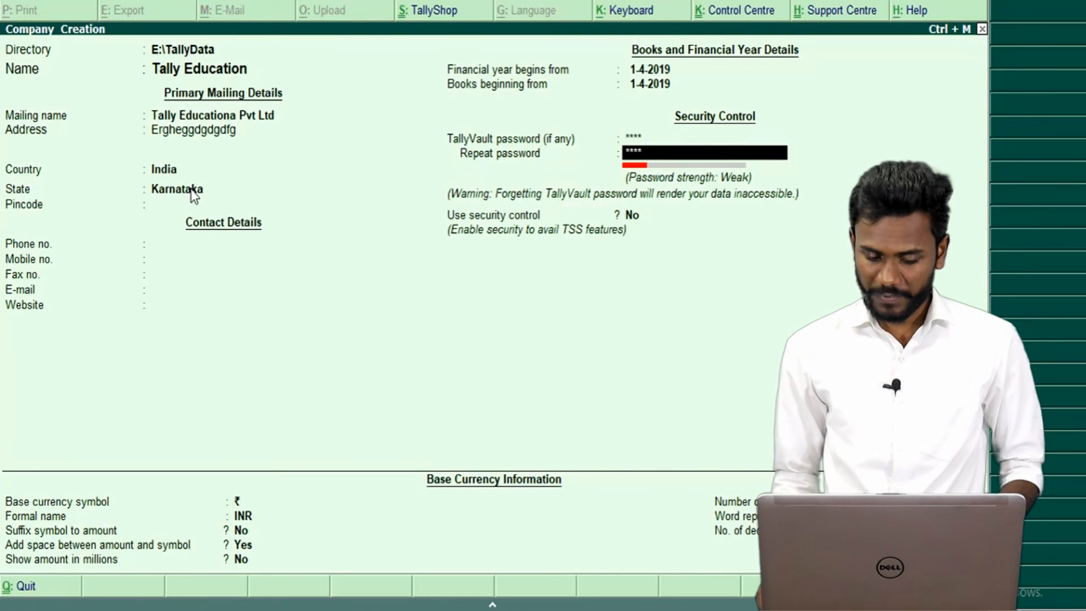
pyautogui.write('*')
pyautogui.press('Return')
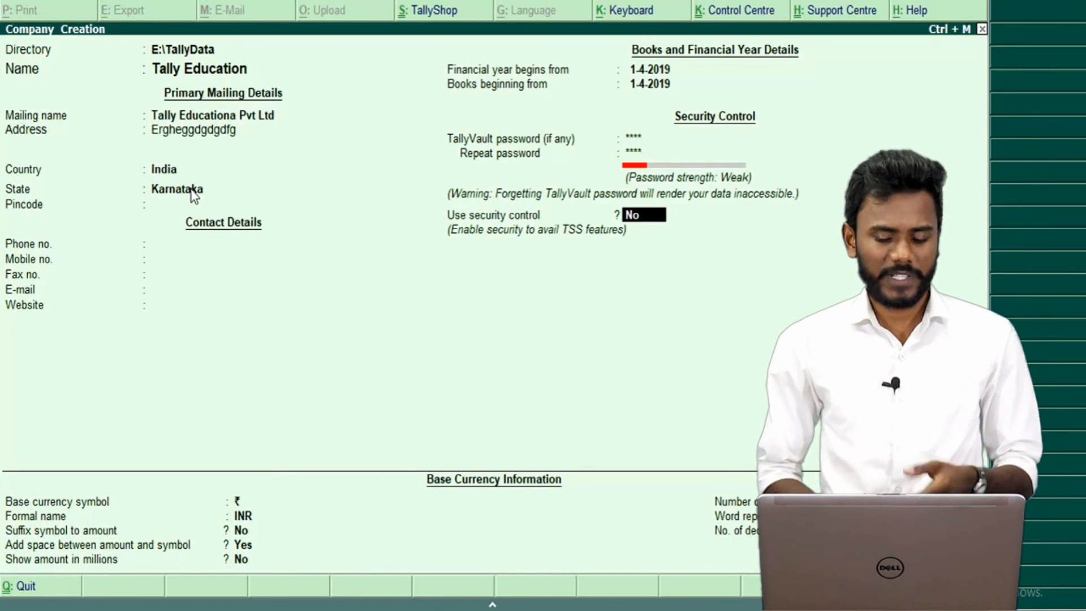
# Turn security control on and enter the administrator's user name and password.
pyautogui.write('yes')
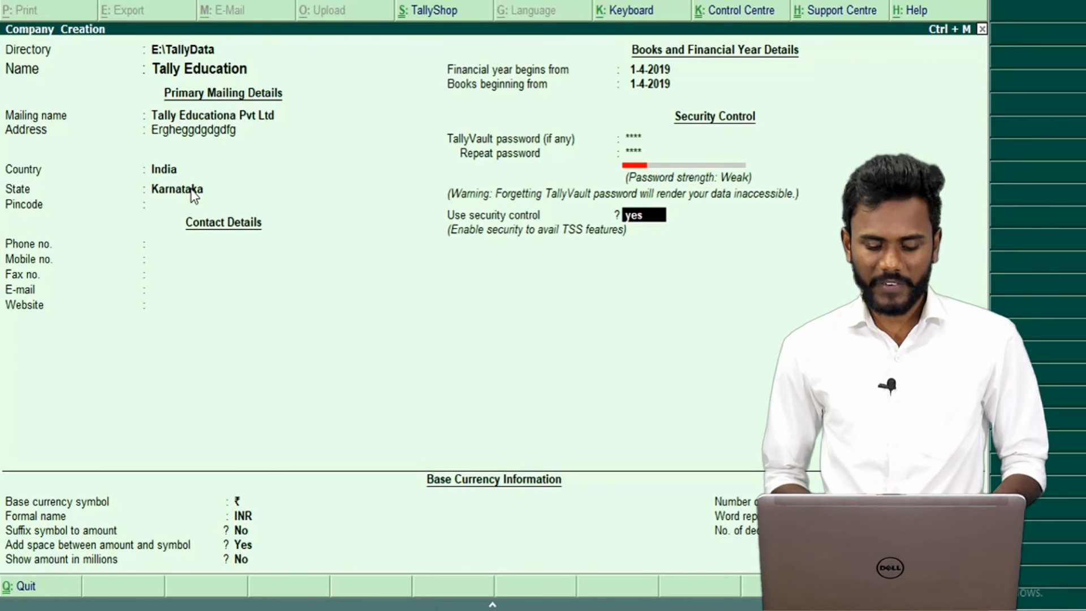
pyautogui.press('Return')
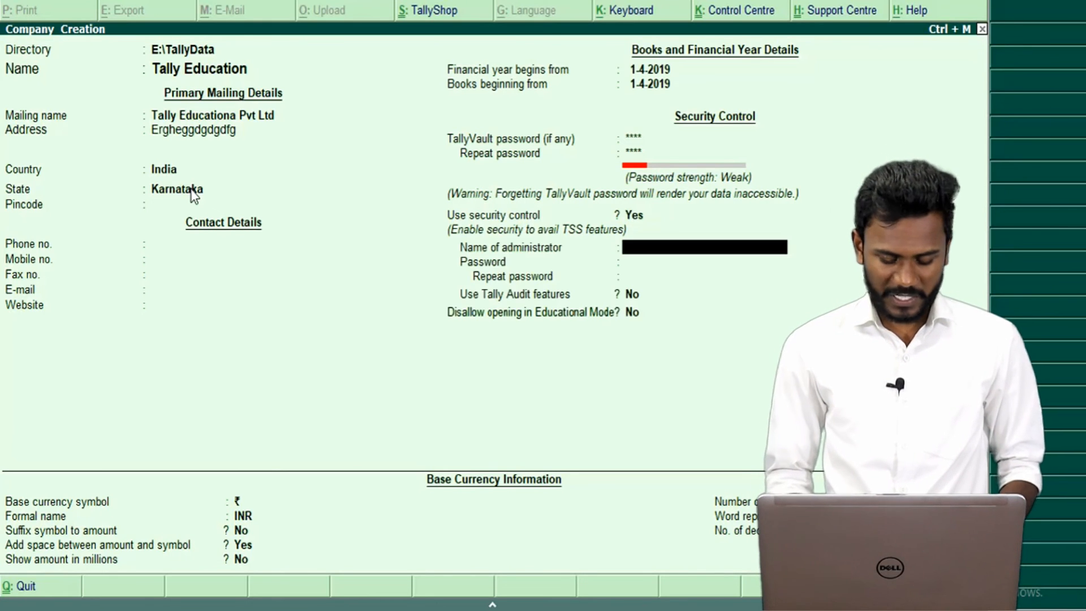
pyautogui.write('us')
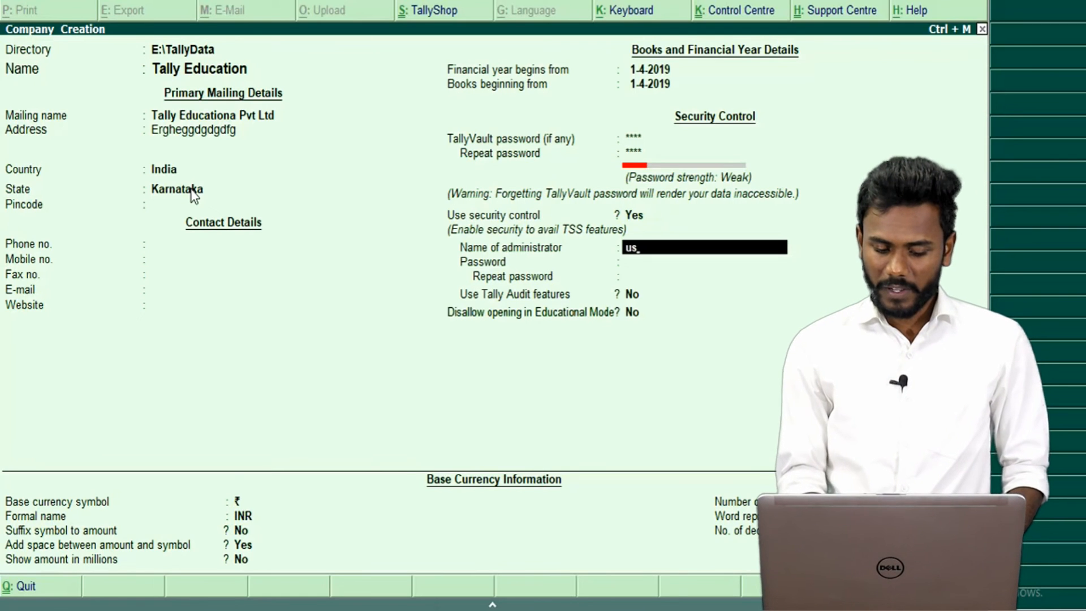
pyautogui.press('BackSpace')
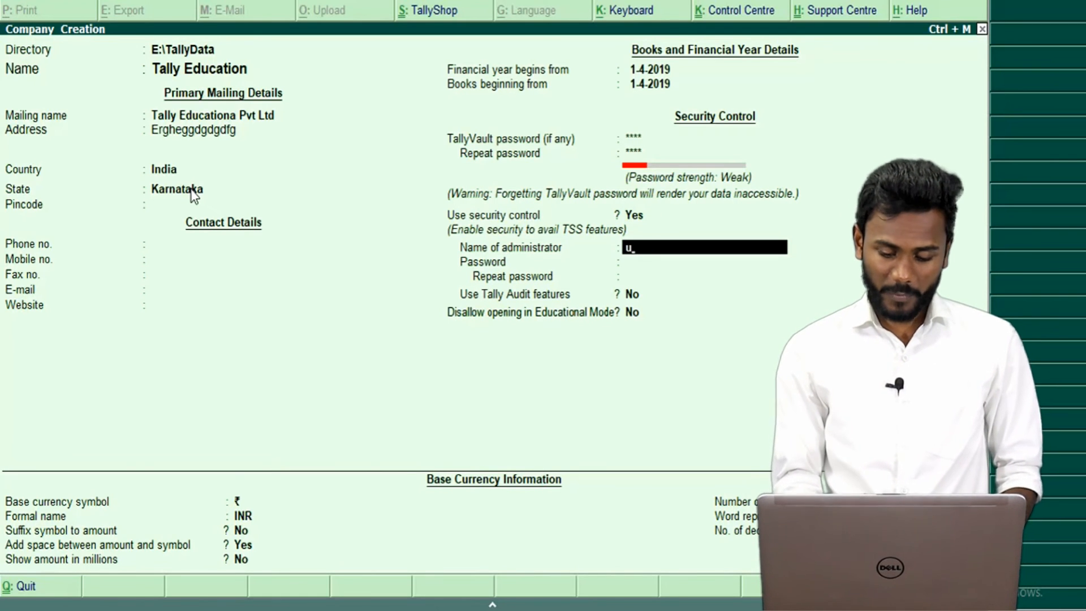
pyautogui.write('rsrav')
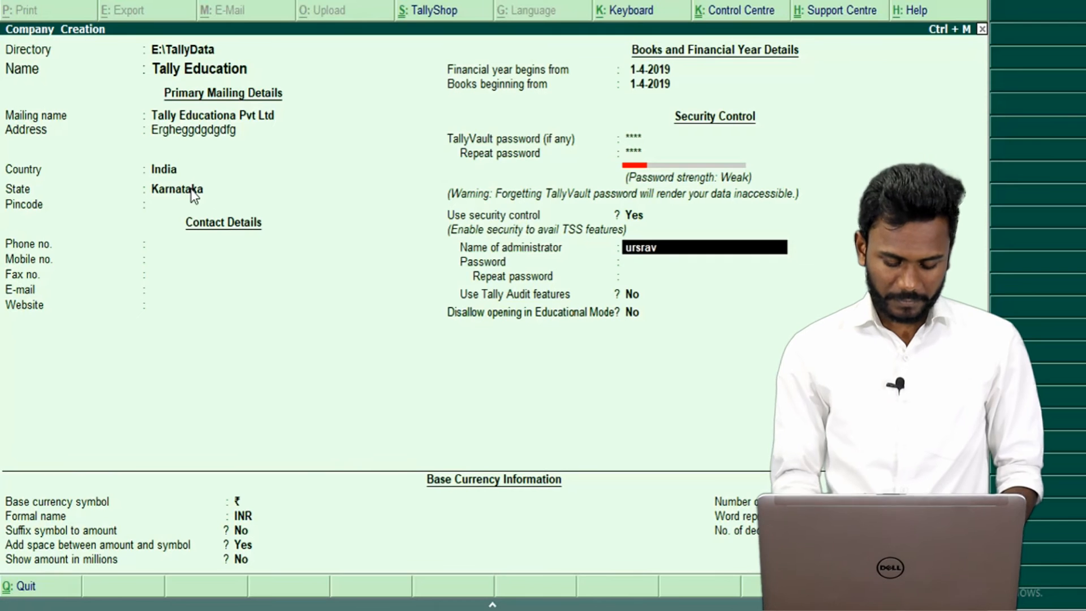
pyautogui.write('itelugu')
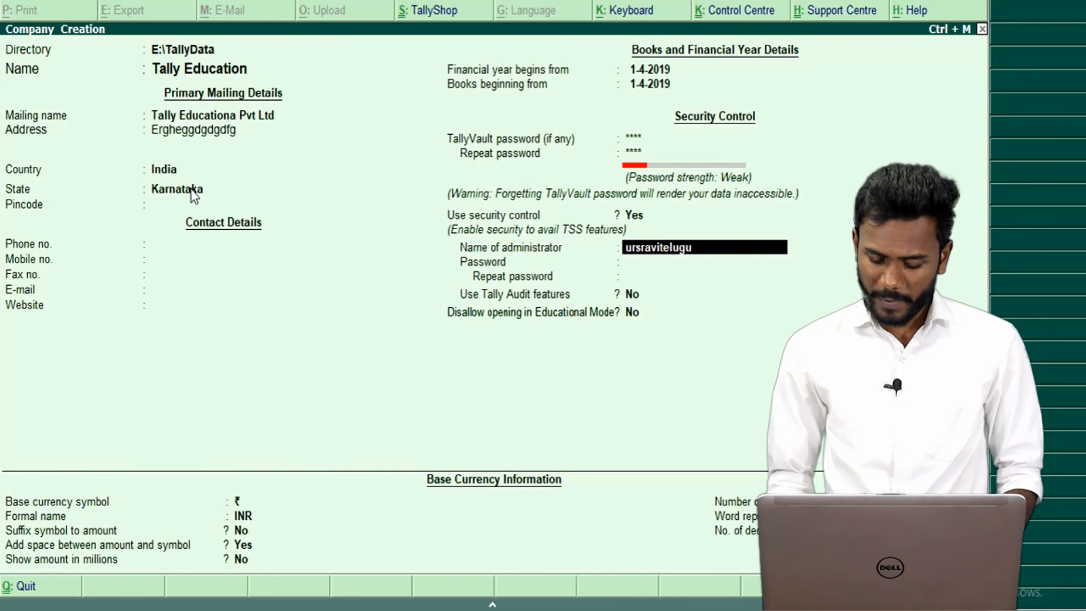
pyautogui.press('Return')
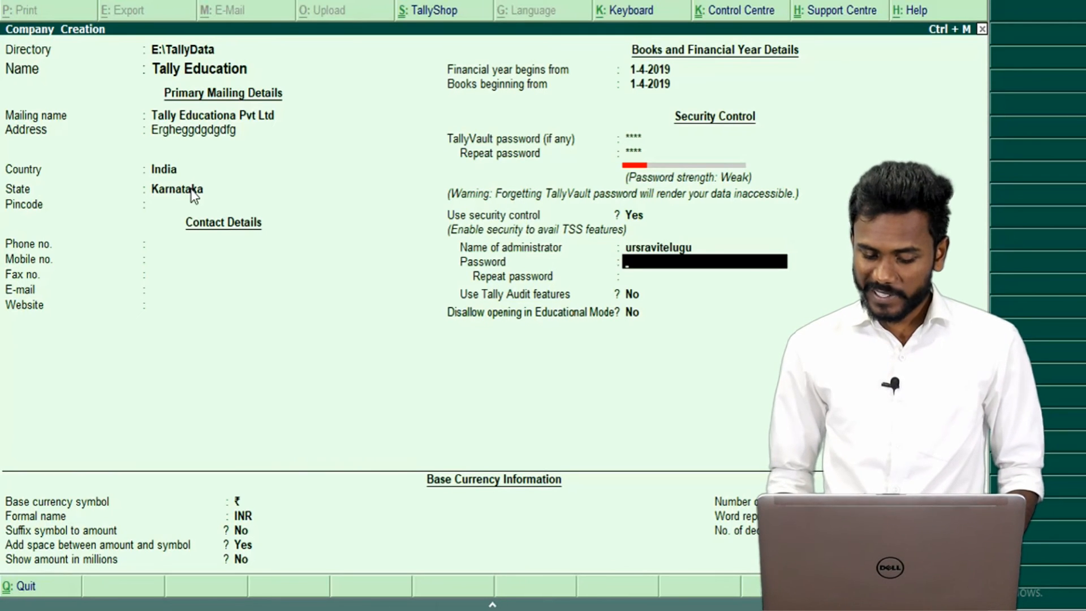
pyautogui.write('****')
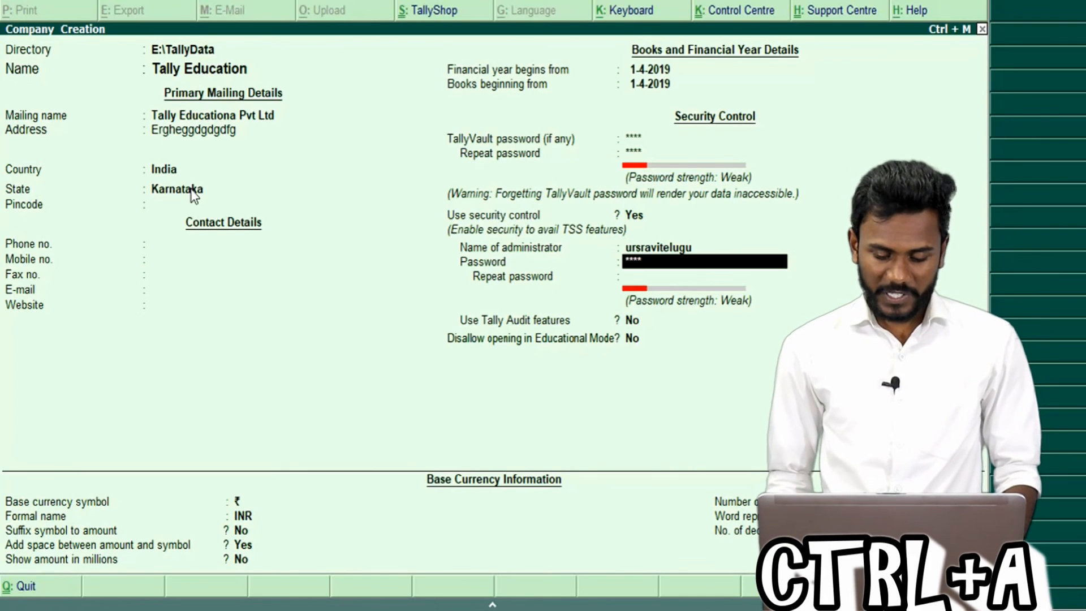
# Repeat the administrator password, save the secured company, and dismiss the TallyVault prompt.
pyautogui.press('Return')
pyautogui.write('***')
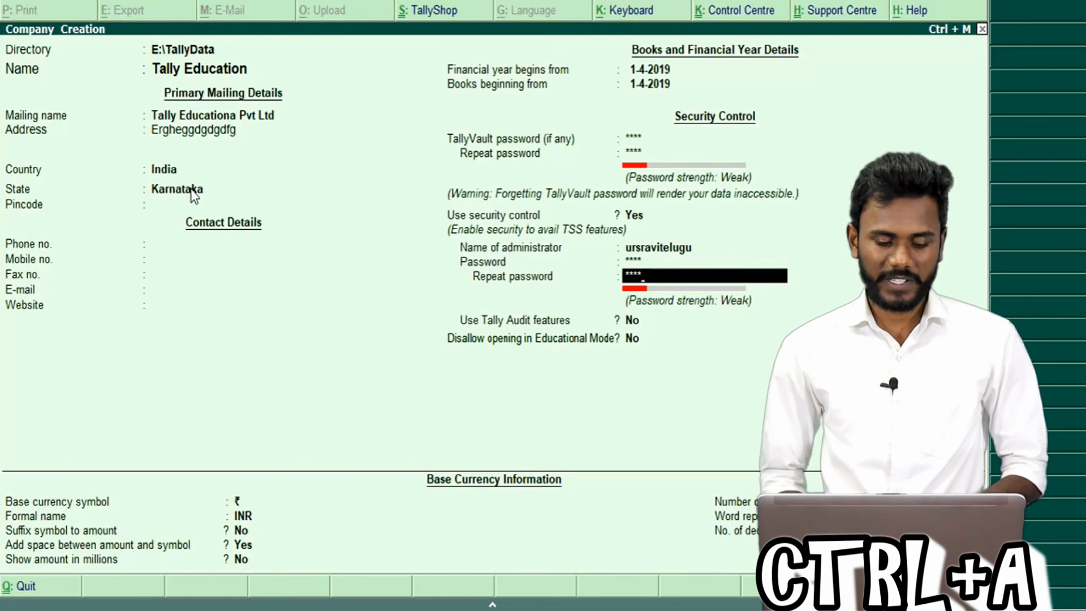
pyautogui.hotkey('ctrl', 'a')
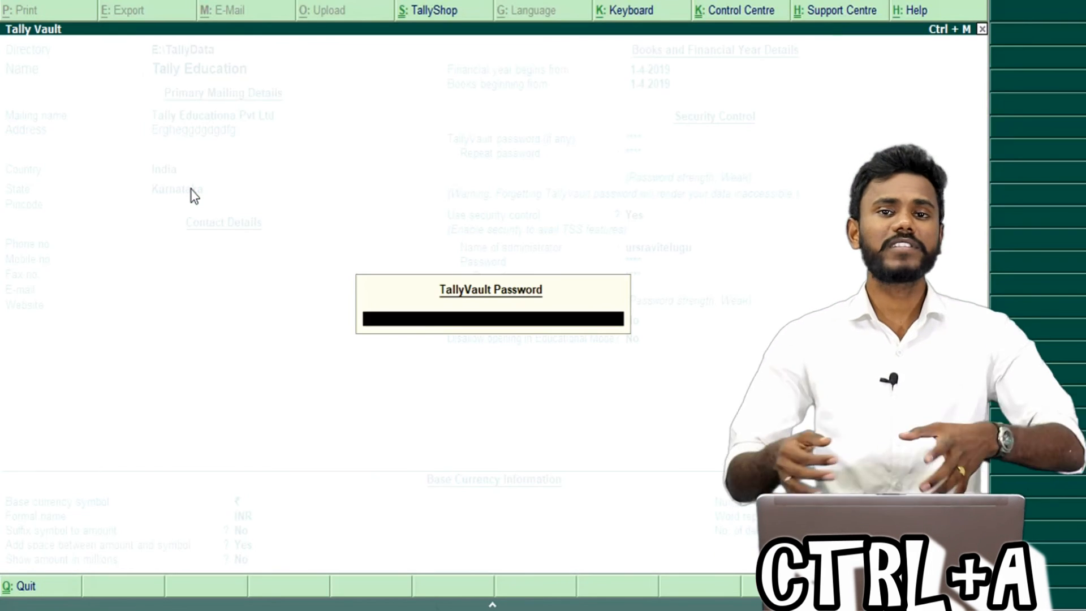
pyautogui.press('Escape')
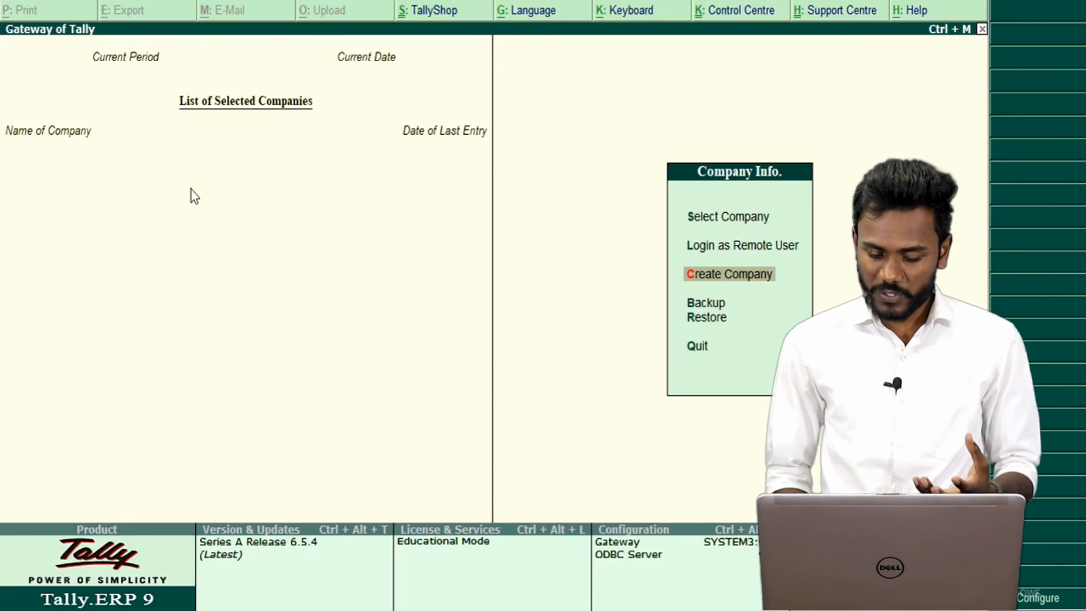
# Select Tally Education from the List of Companies and unlock it with its TallyVault password, re-entering it after a mistyped first try.
pyautogui.press('Up')
pyautogui.press('Up')
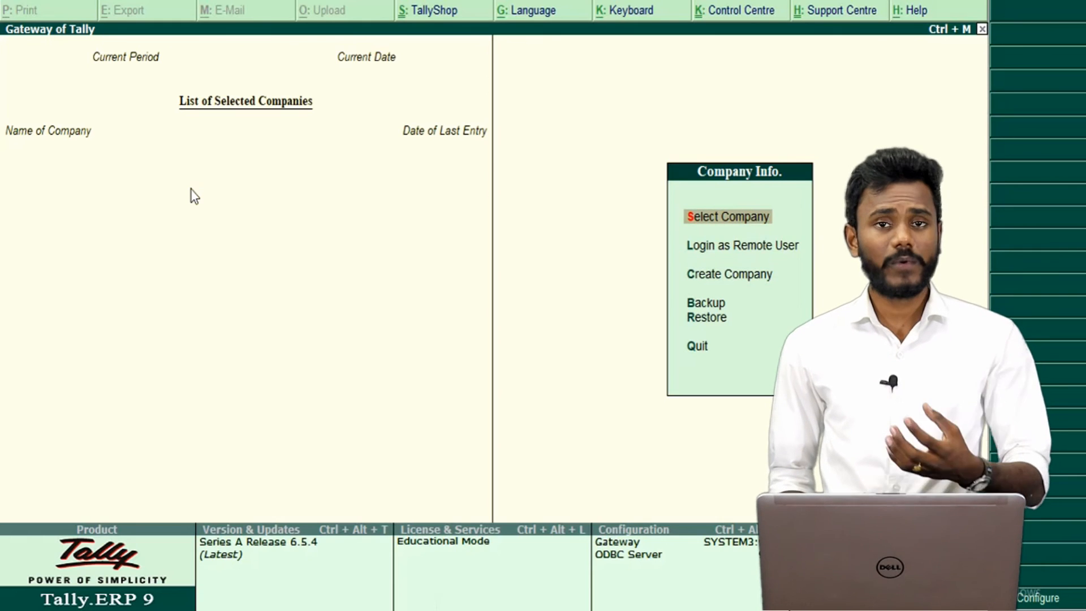
pyautogui.press('Return')
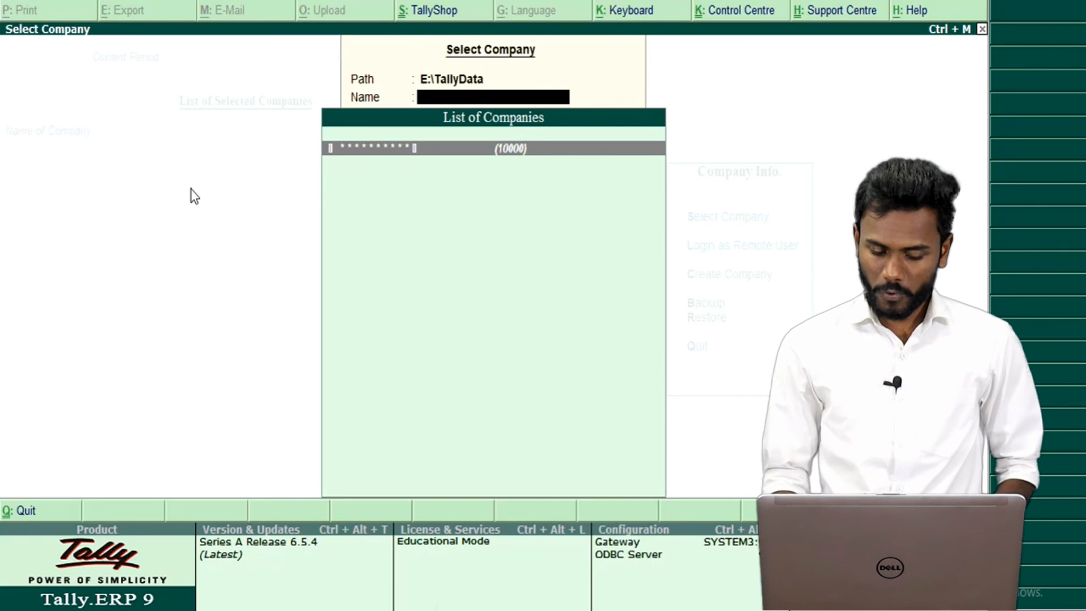
pyautogui.press('Return')
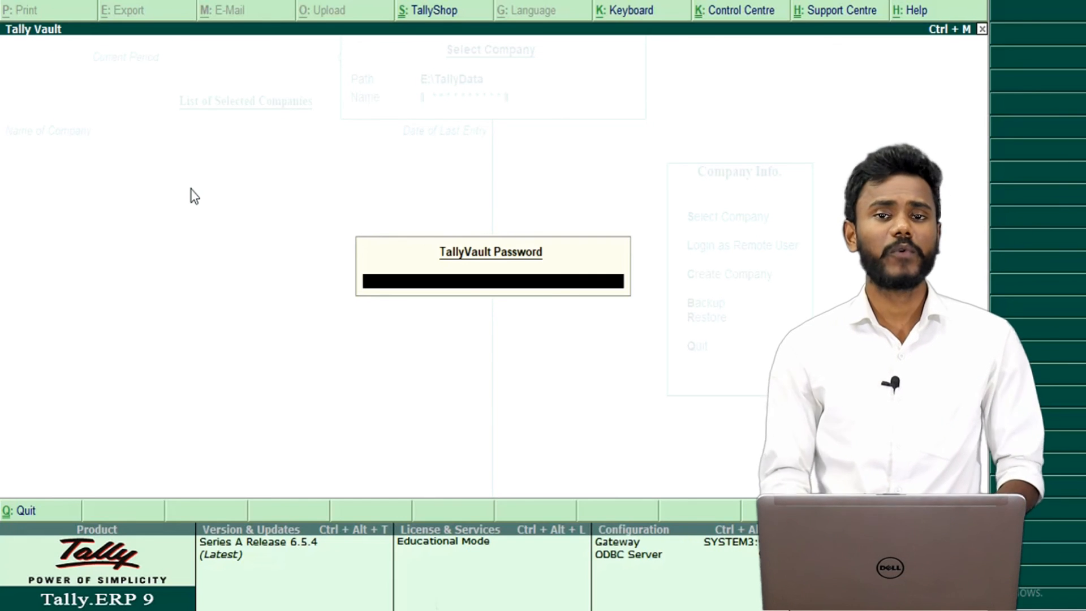
pyautogui.write('**********')
pyautogui.press('Return')
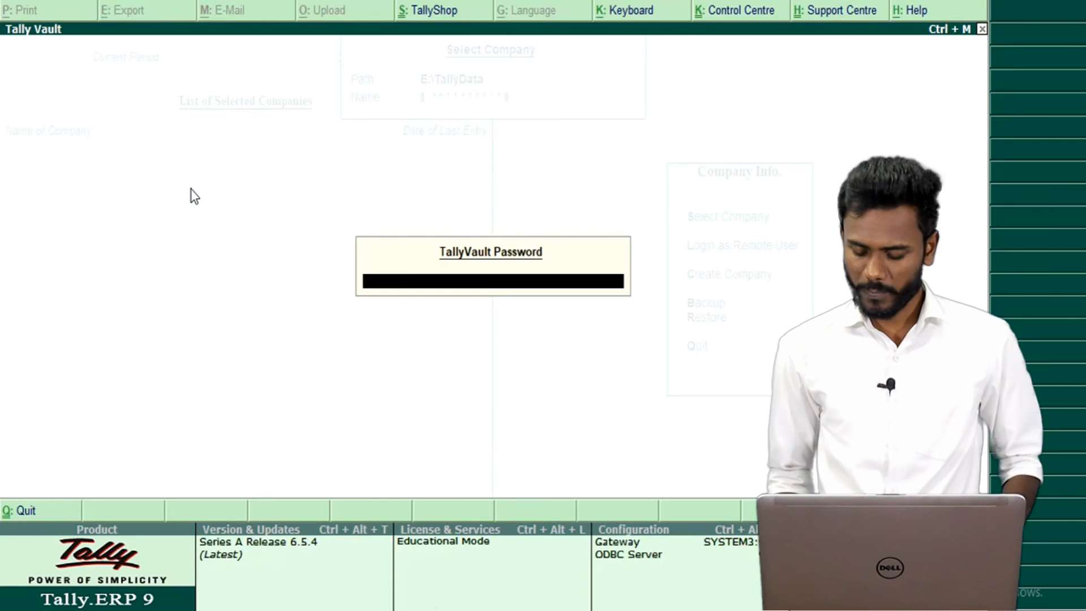
pyautogui.write('****')
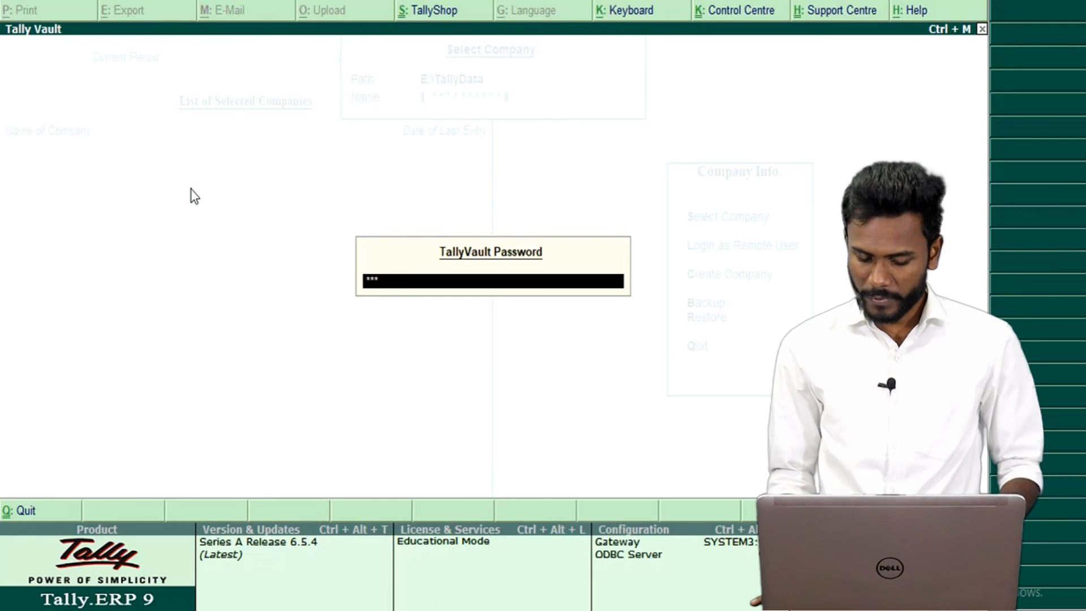
pyautogui.press('Return')
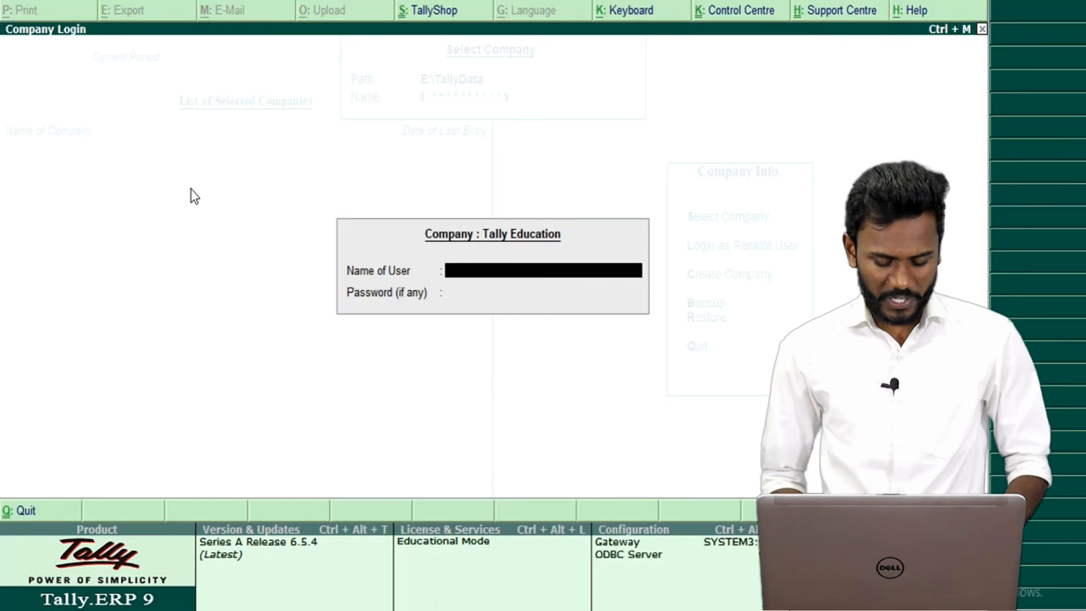
# Log in to Tally Education with the administrator's user name and password.
pyautogui.write('urs')
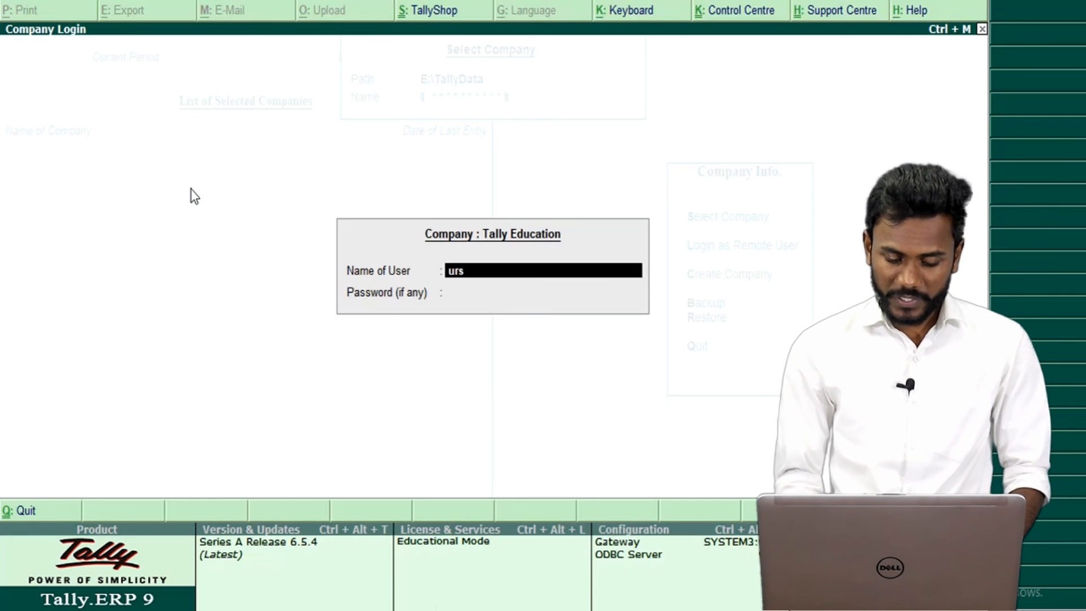
pyautogui.write('ra')
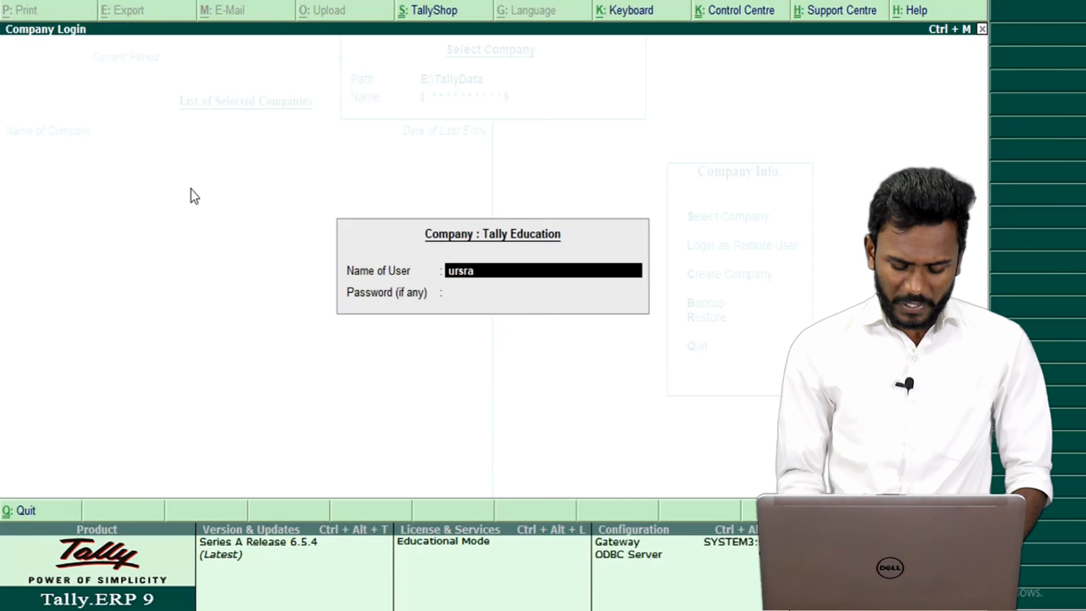
pyautogui.write('vitelugu')
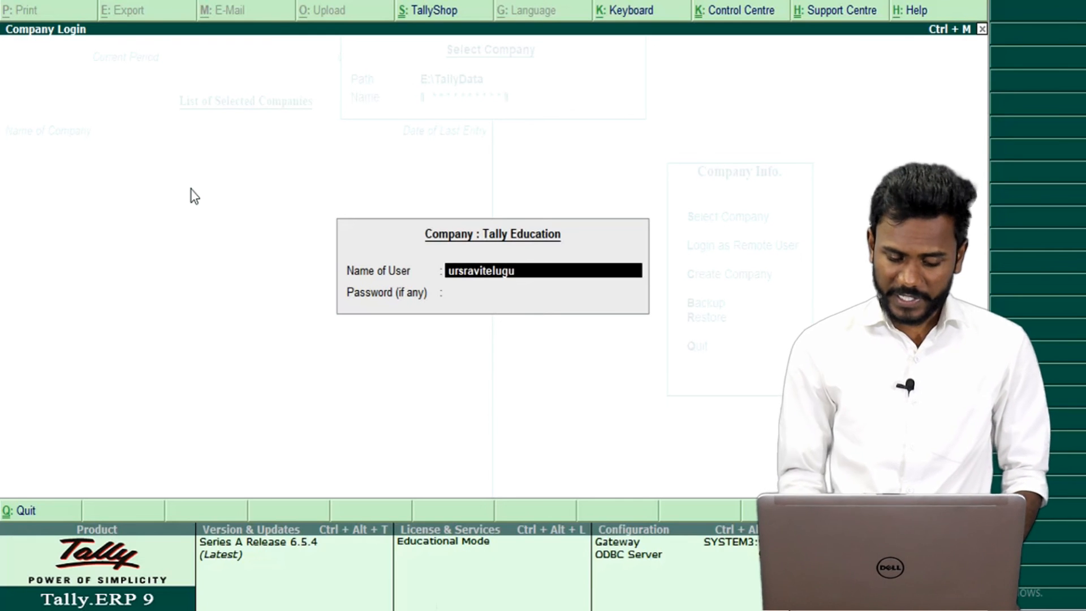
pyautogui.press('Return')
pyautogui.write('**')
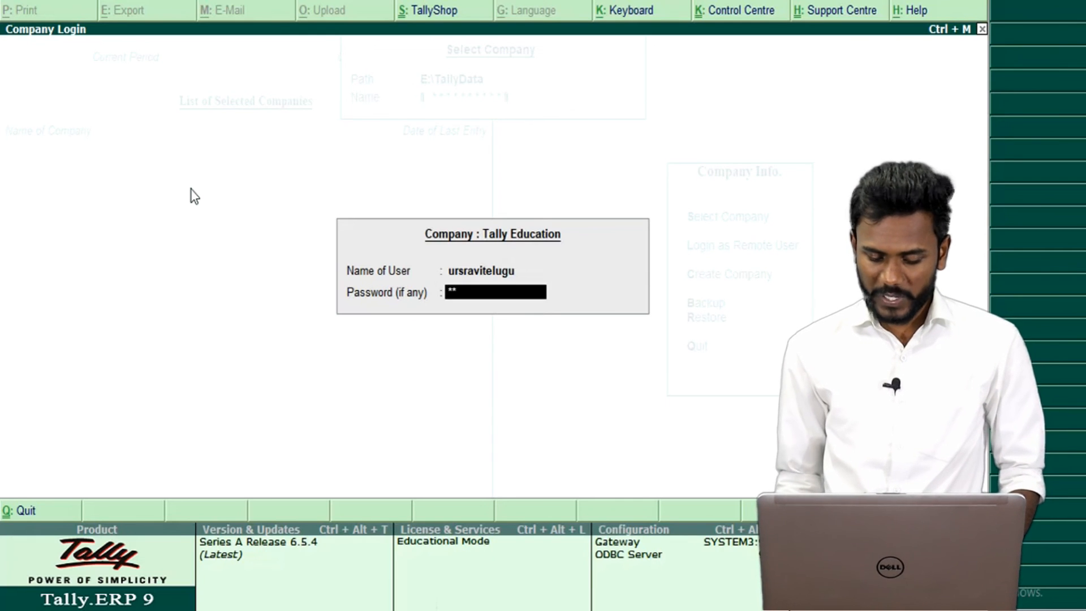
pyautogui.write('**')
pyautogui.press('Return')
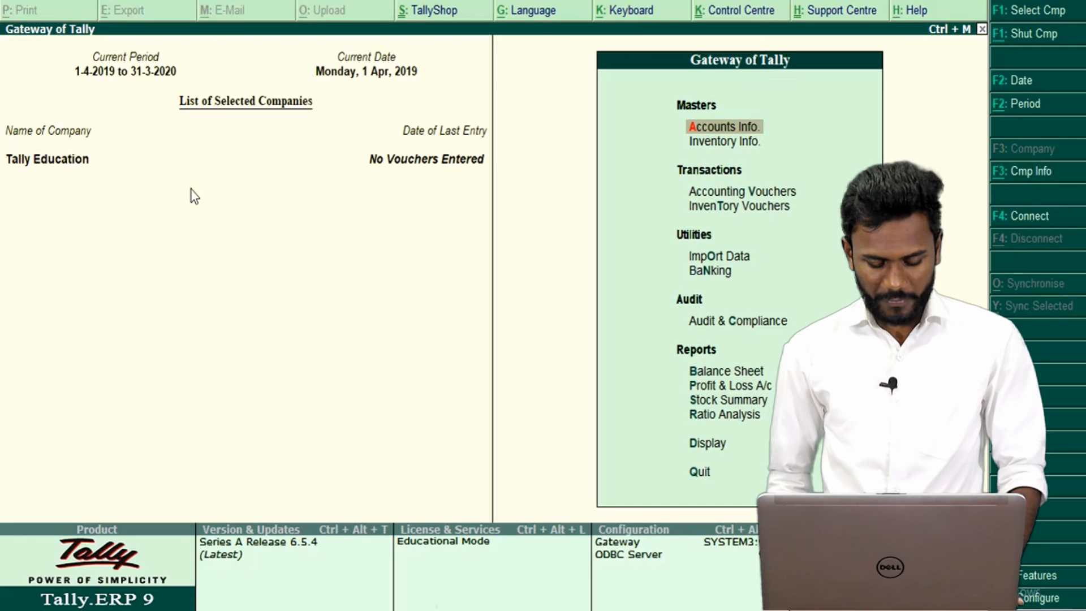
# Open Tally Education in Company Alteration and bring up its Delete? confirmation.
pyautogui.hotkey('alt', 'F3')
pyautogui.press('Down')
pyautogui.press('Down')
pyautogui.press('Return')
pyautogui.press('Return')
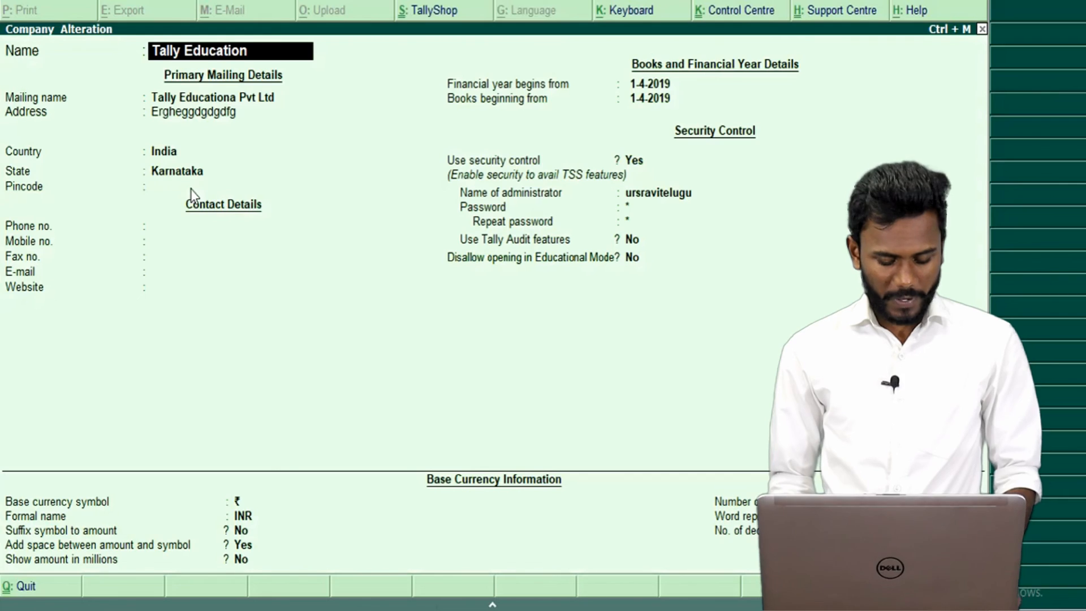
pyautogui.hotkey('alt', 'd')
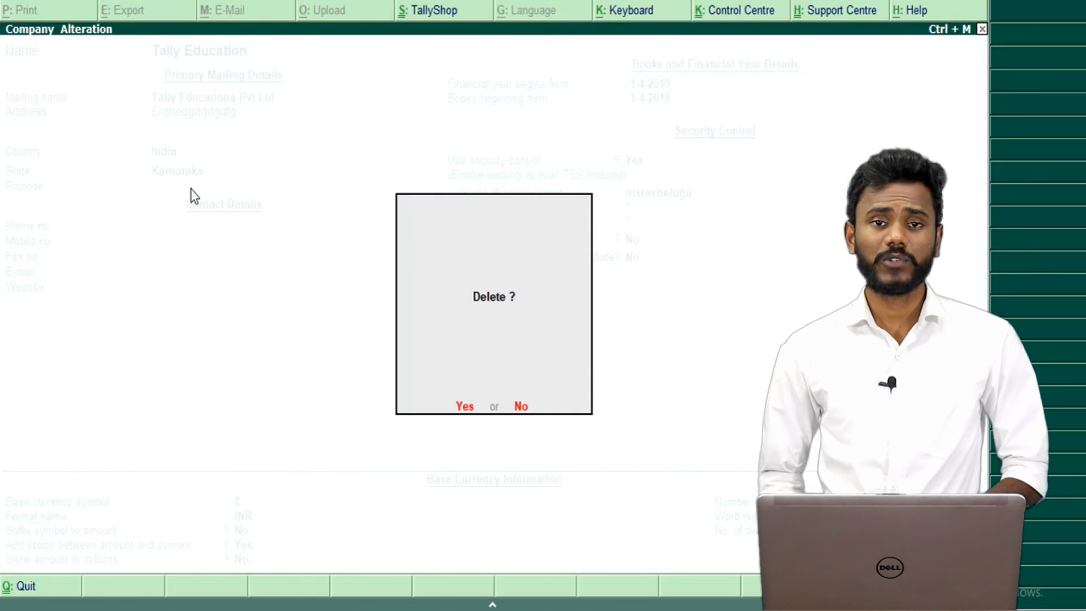